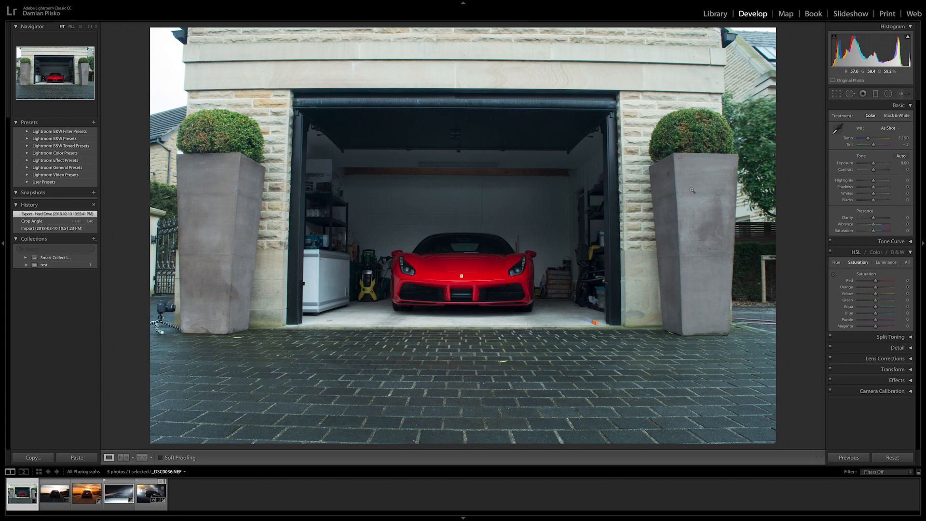
Step: Crop the photo tighter around the garage opening, trimming the planters, upper wall and lower driveway
click(837, 95)
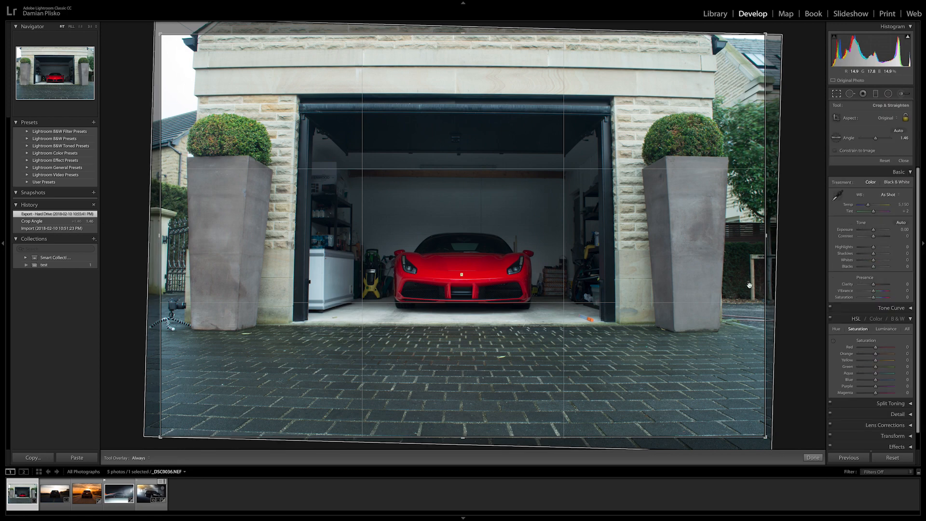
drag(765, 235, 690, 236)
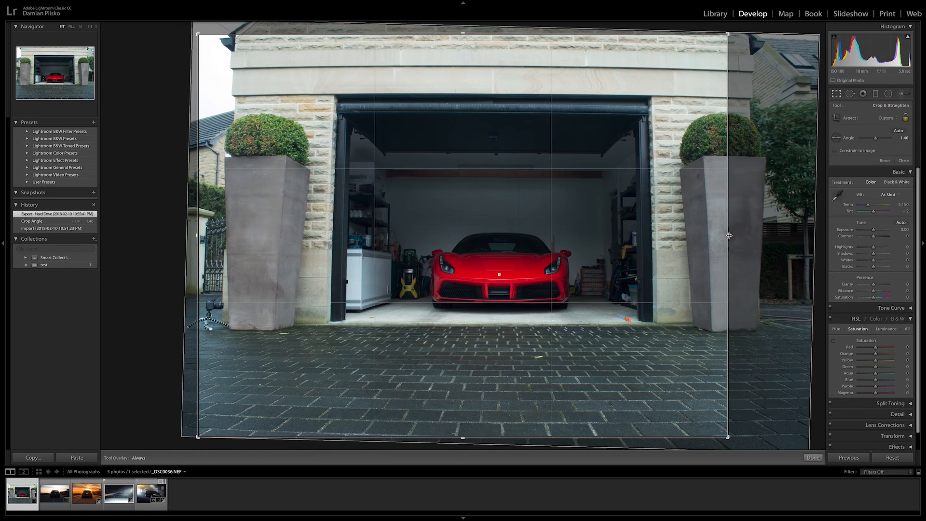
drag(483, 34, 463, 57)
drag(198, 235, 230, 233)
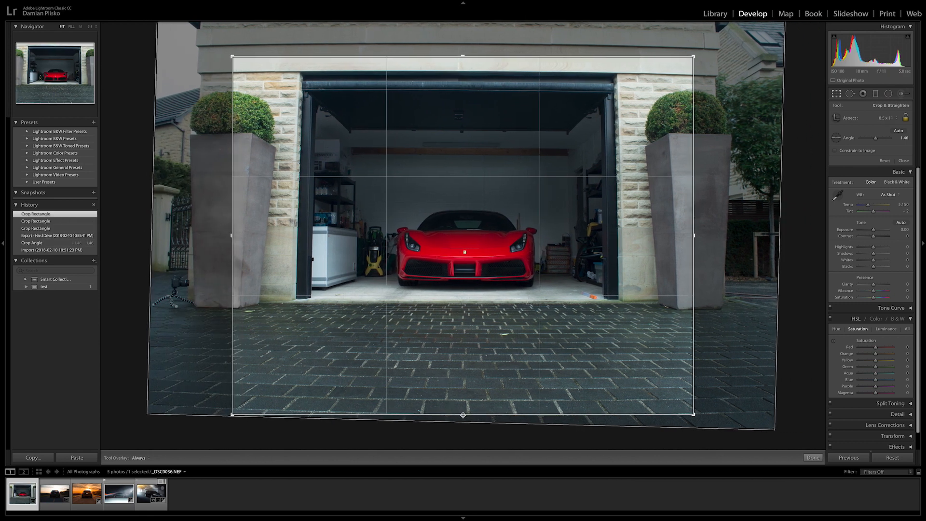
drag(463, 415, 468, 394)
drag(461, 72, 462, 78)
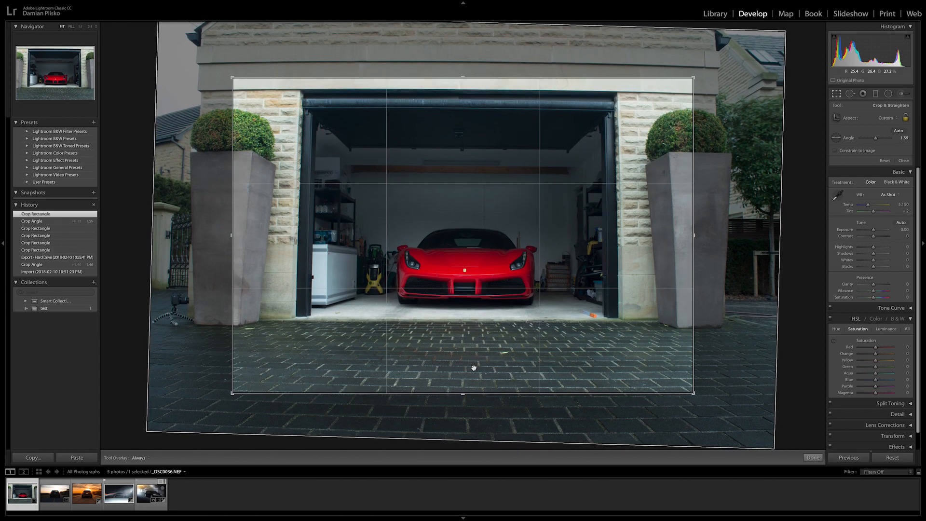
double_click(459, 384)
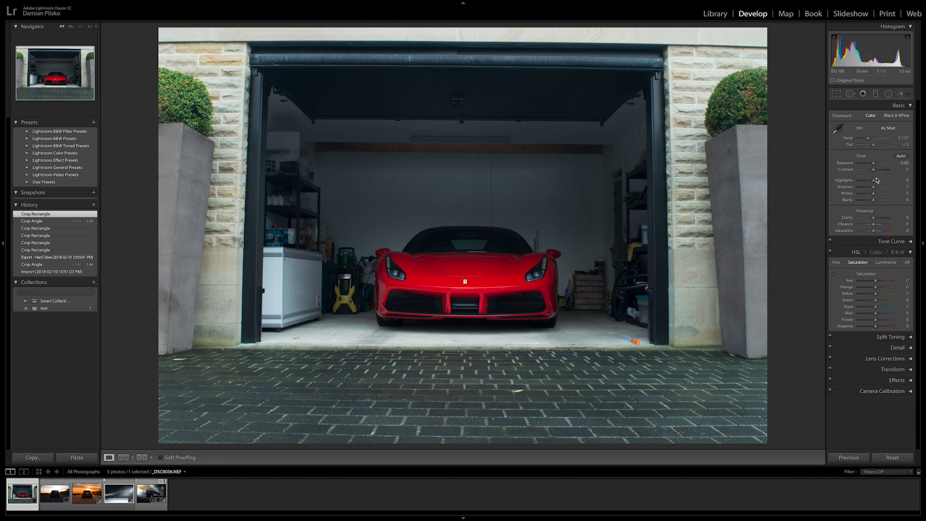
Step: Set Contrast to +11, Highlights to -100 and Clarity to +29
drag(874, 171, 875, 171)
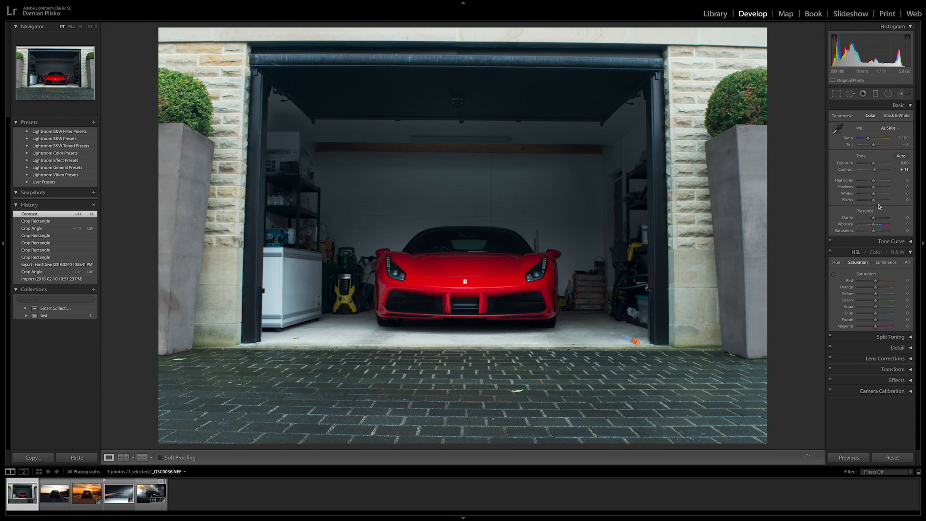
drag(873, 180, 839, 181)
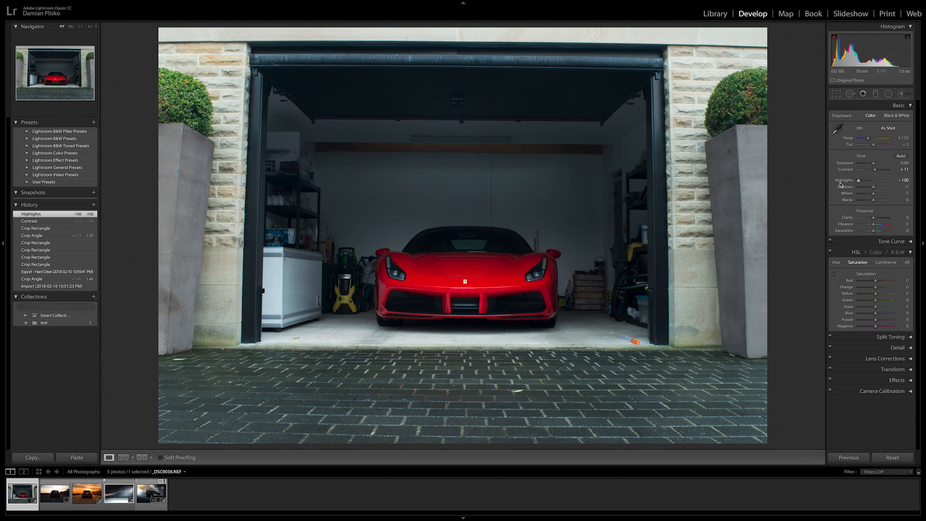
drag(875, 217, 879, 220)
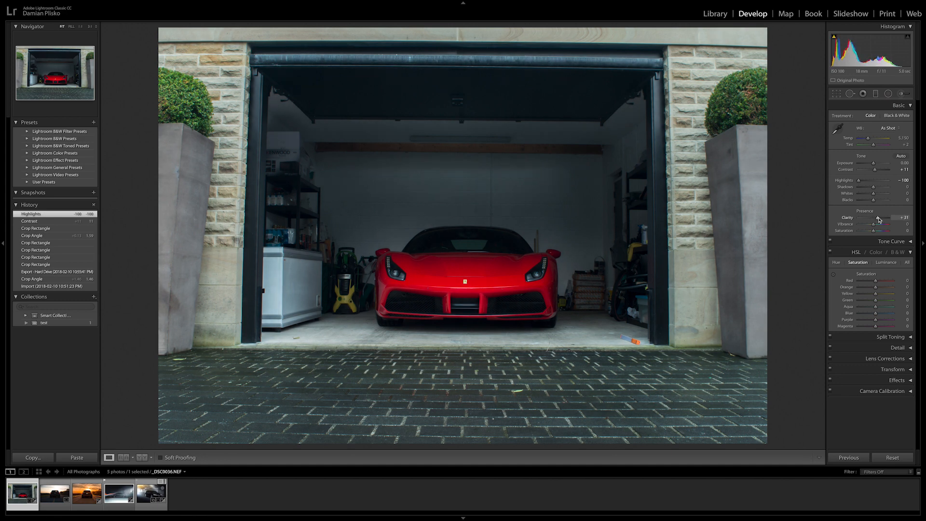
drag(878, 220, 877, 219)
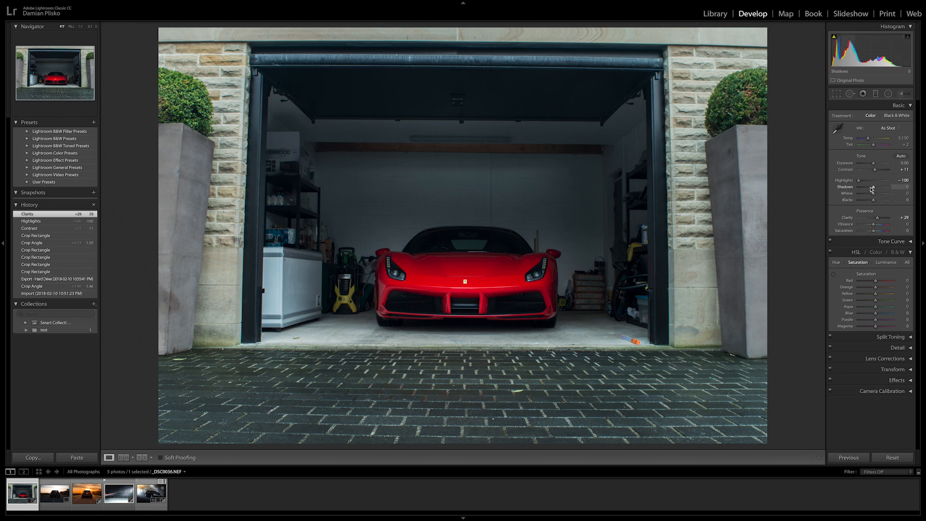
drag(873, 188, 866, 189)
key(ctrl+z)
Step: Set the Aqua saturation to -74, the Blue saturation to -75 and the Green hue to -100
mouse_move(876, 309)
mouse_down()
mouse_move(836, 313)
mouse_move(863, 310)
mouse_up()
click(864, 308)
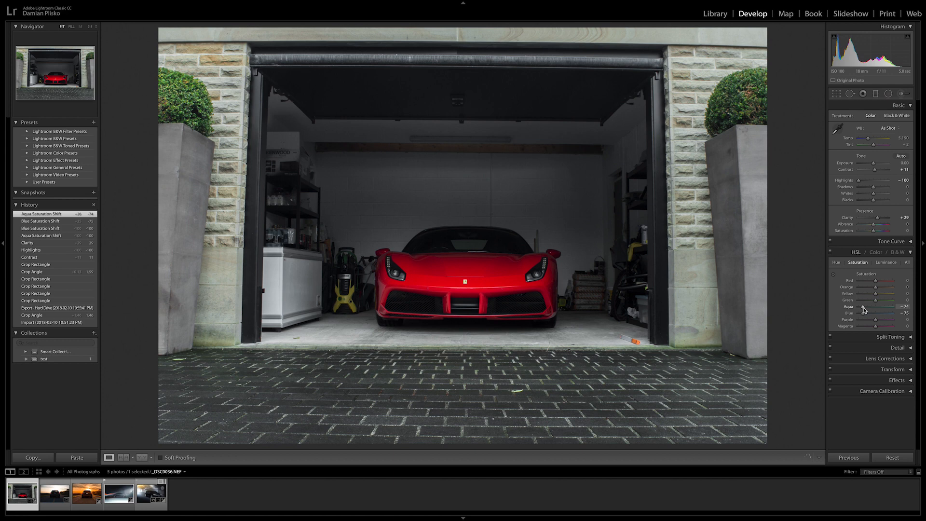
click(831, 263)
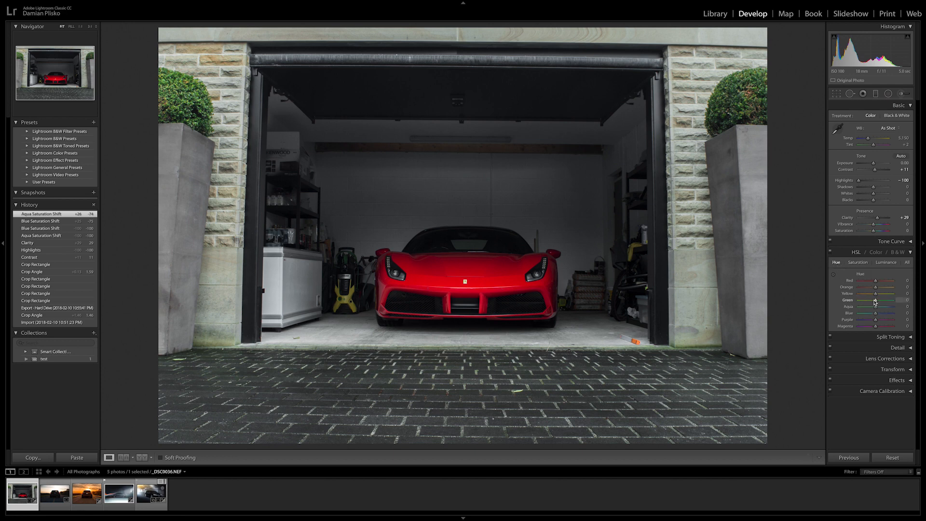
drag(875, 302, 844, 301)
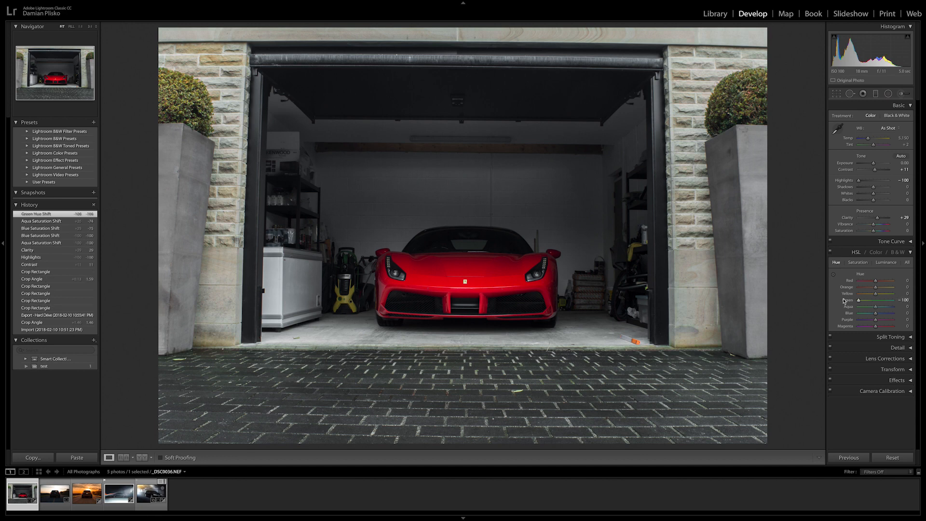
Step: Try a Green luminance shift and a Yellow saturation of -100, undoing each adjustment
click(886, 262)
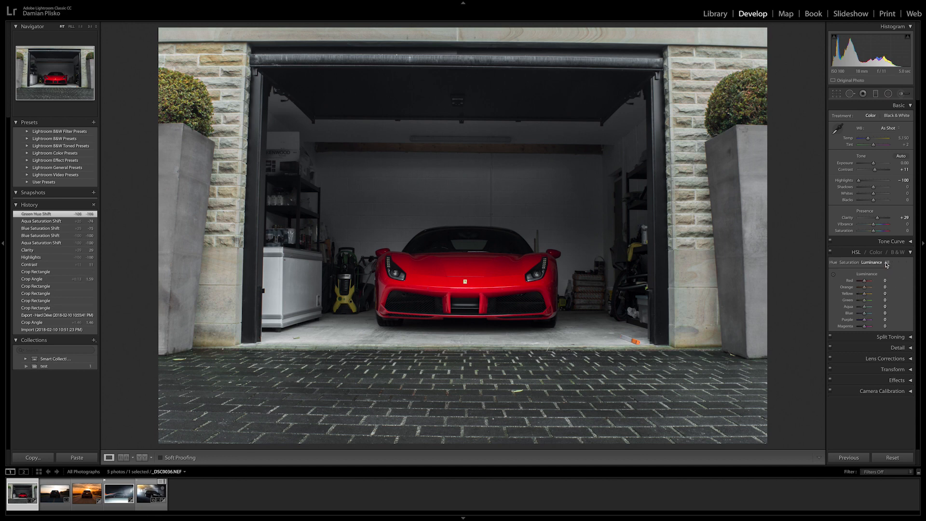
mouse_move(876, 302)
mouse_down()
mouse_move(866, 301)
mouse_move(882, 302)
mouse_up()
key(ctrl+z)
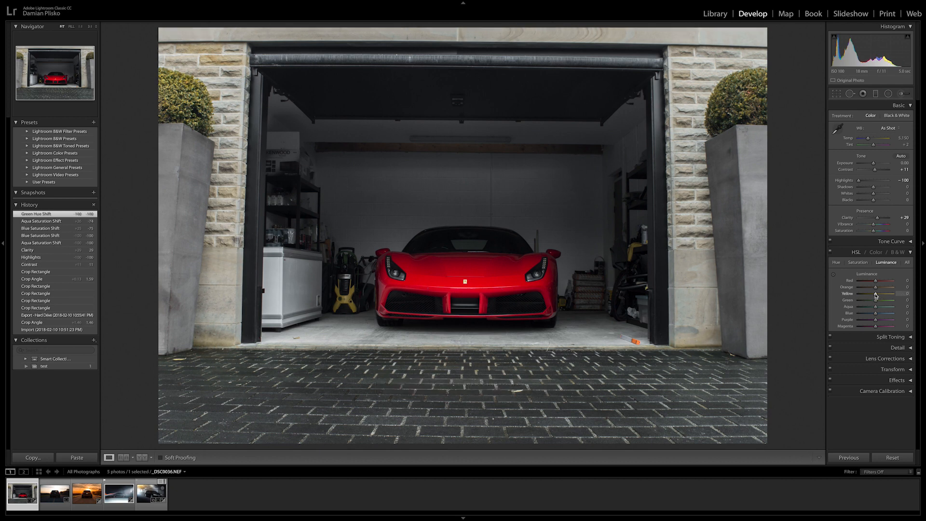
click(858, 263)
drag(875, 295, 850, 294)
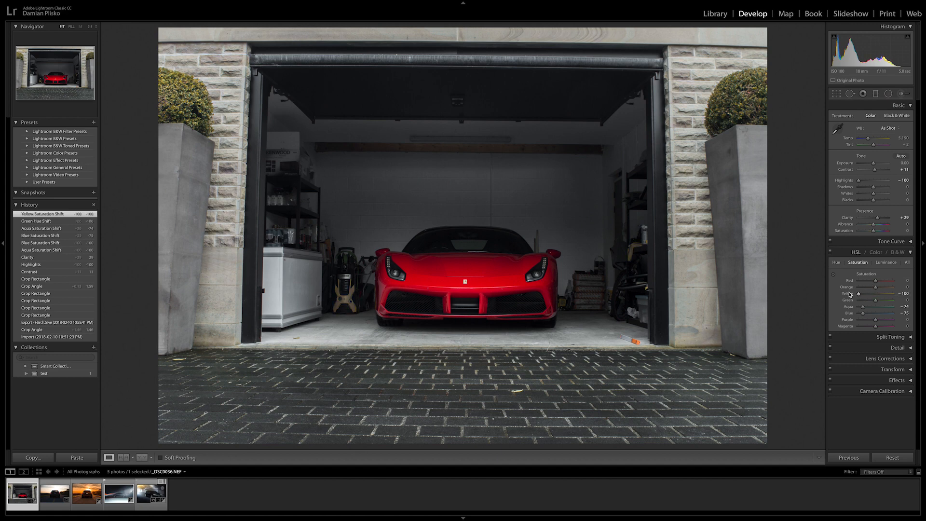
key(ctrl+z)
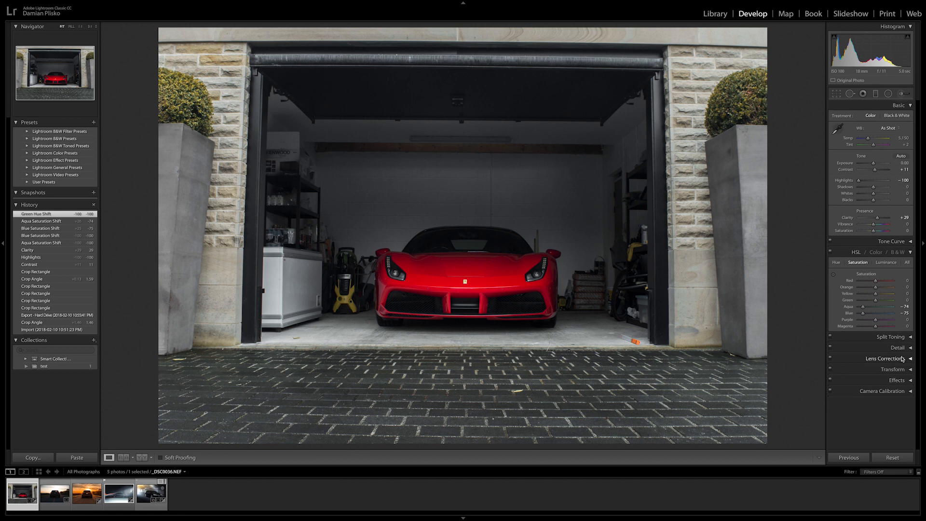
Step: Remove chromatic aberration and enable the lens profile corrections for the photo
click(903, 393)
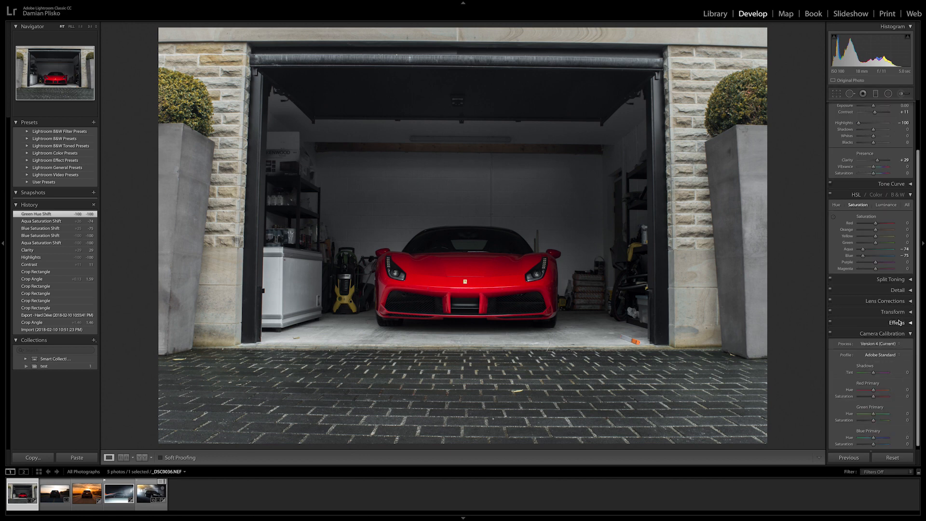
click(898, 323)
click(887, 300)
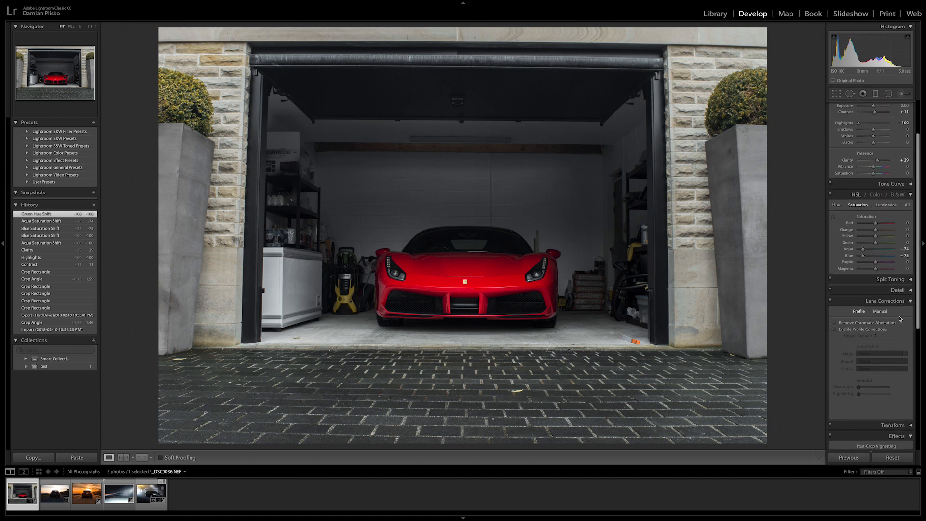
click(834, 323)
click(834, 329)
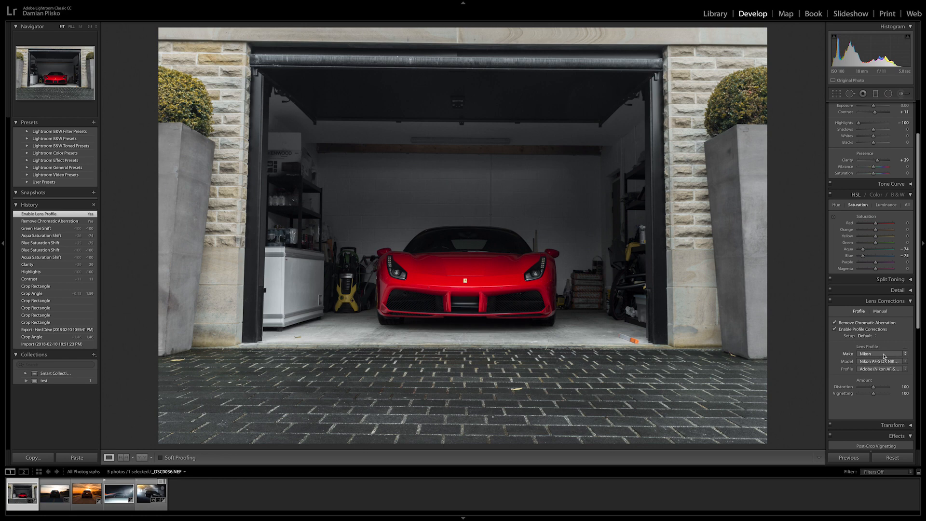
click(903, 302)
Step: Set the sharpening amount to 70 and the luminance noise reduction to about 39
click(898, 290)
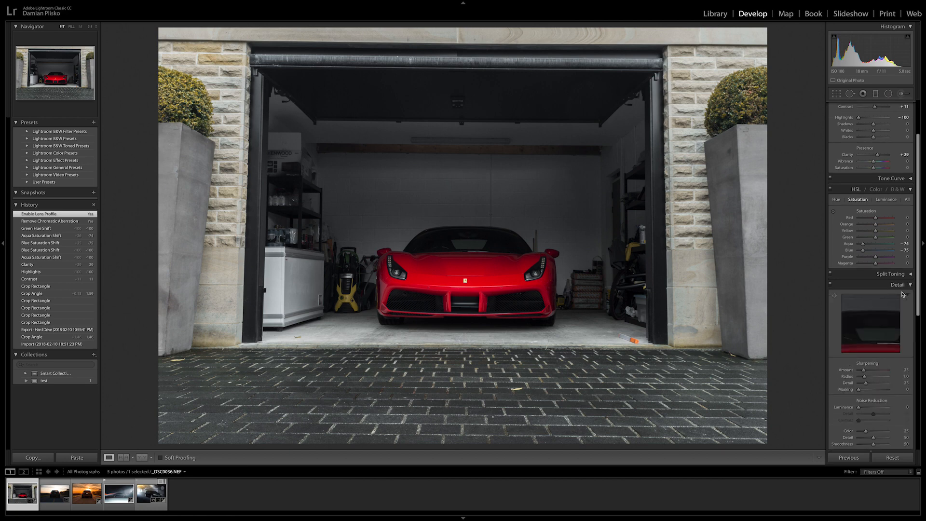
drag(868, 370, 872, 371)
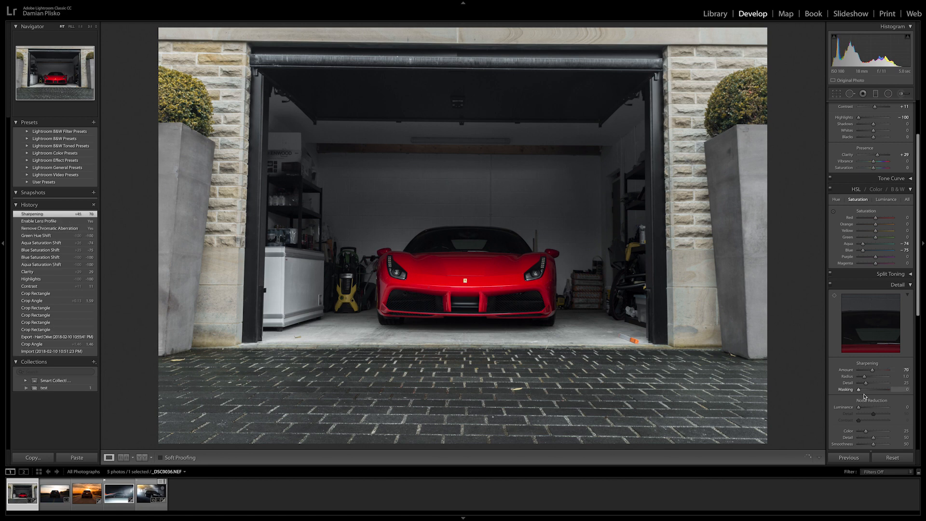
drag(859, 408, 870, 409)
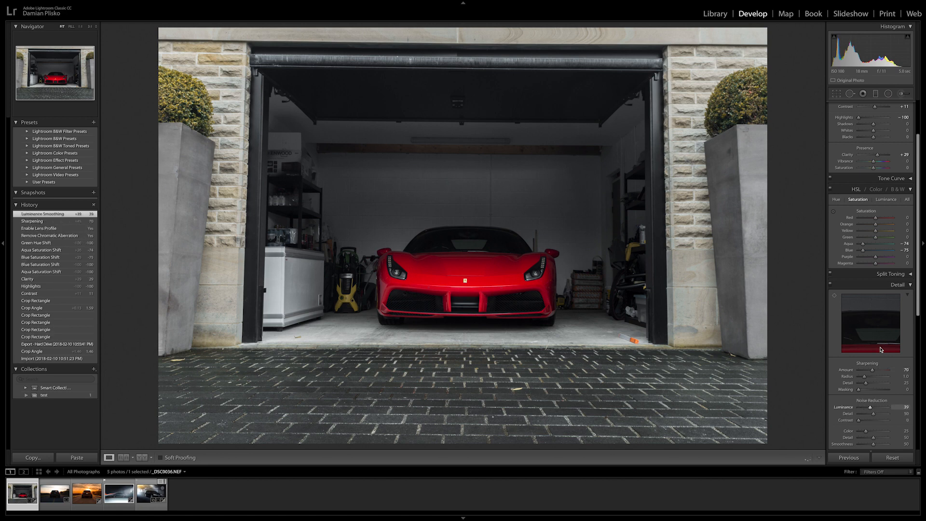
click(896, 284)
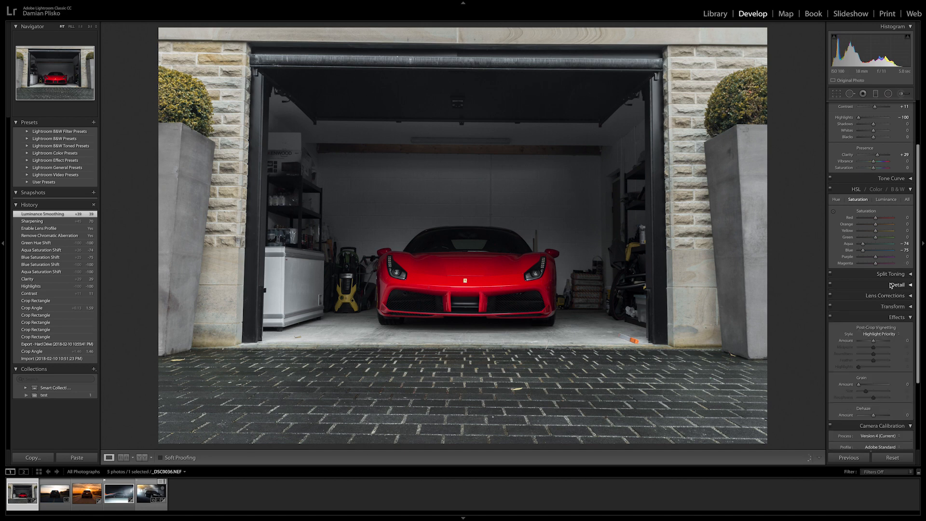
Step: Set the Purple and Magenta hues to -100 and shift the Red hue slightly upward
scroll(889, 285, up, 2)
scroll(888, 285, up, 5)
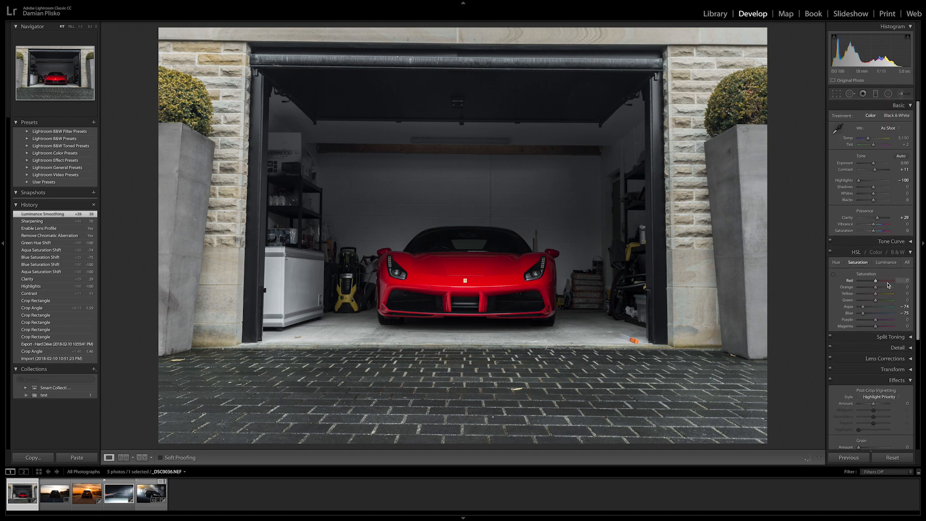
click(836, 262)
drag(875, 320, 822, 328)
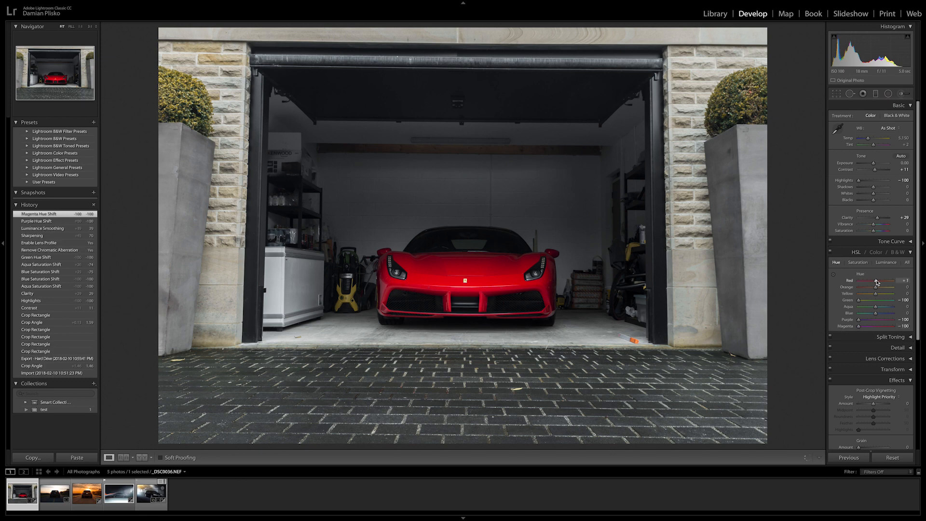
drag(877, 281, 877, 282)
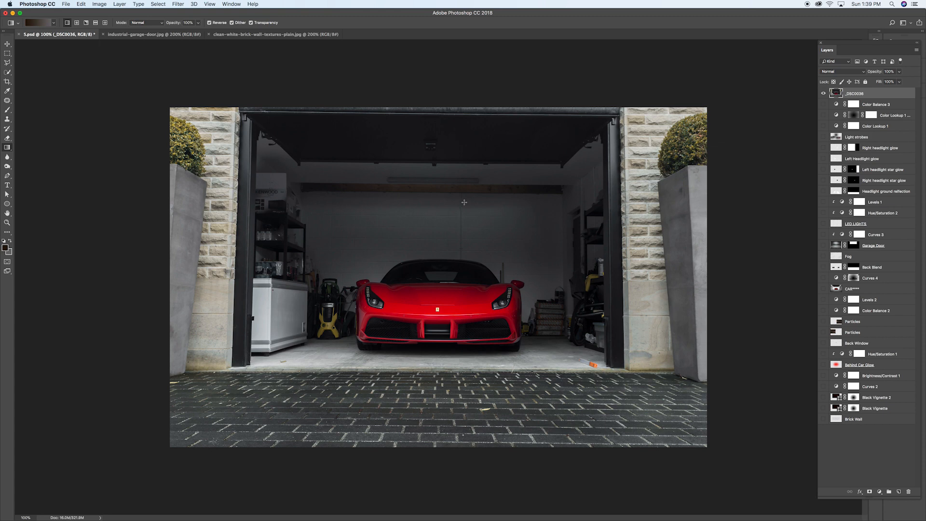
Step: In Photoshop, examine the industrial-garage-door.jpg source image alongside the car photo in 5.psd
click(131, 34)
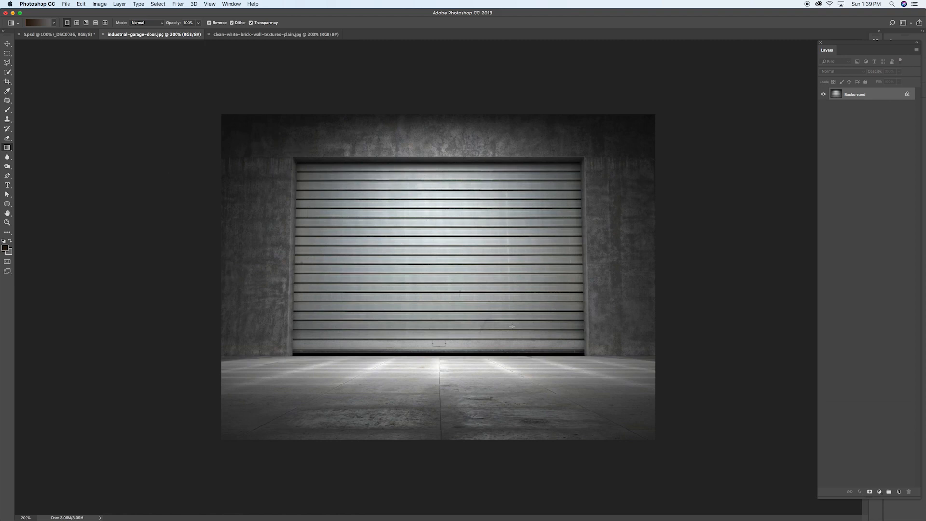
click(52, 34)
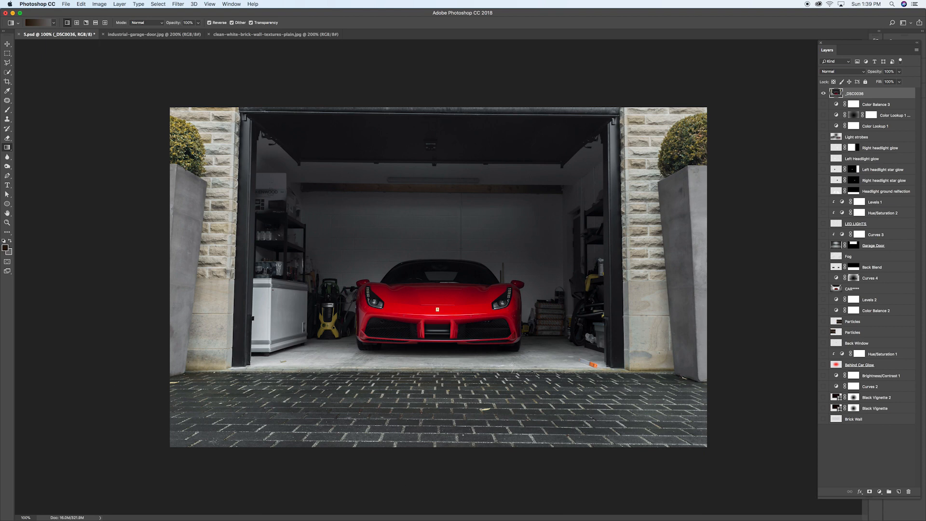
click(132, 34)
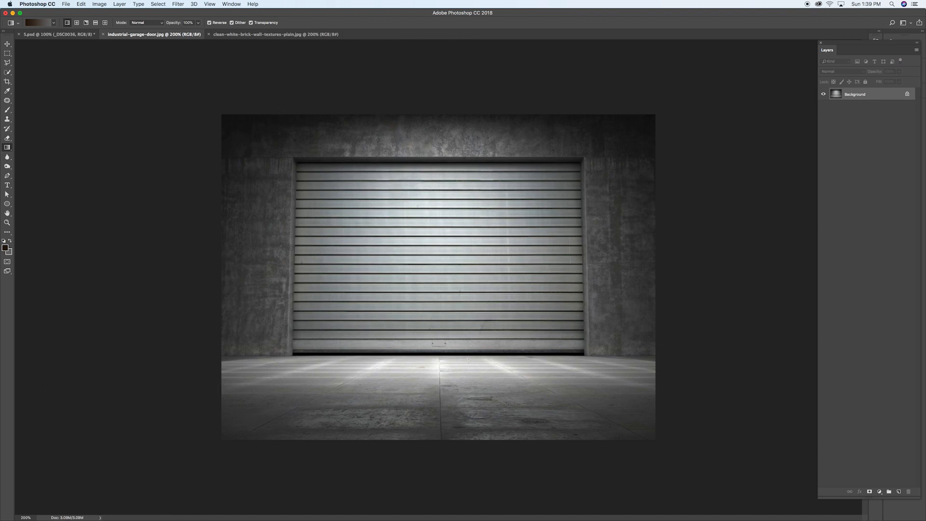
click(72, 35)
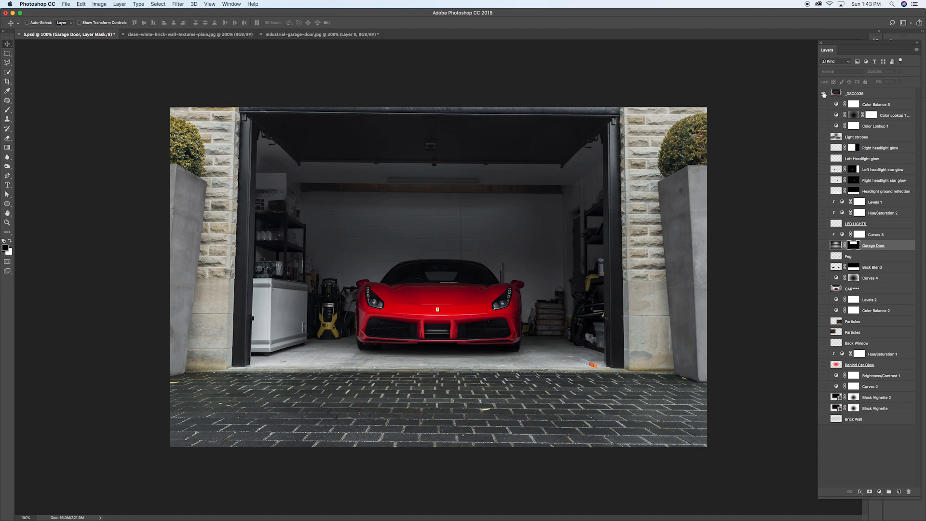
Step: Hide the _DSC0036 layer, then show and select the CAR**** cutout layer
click(823, 94)
click(824, 288)
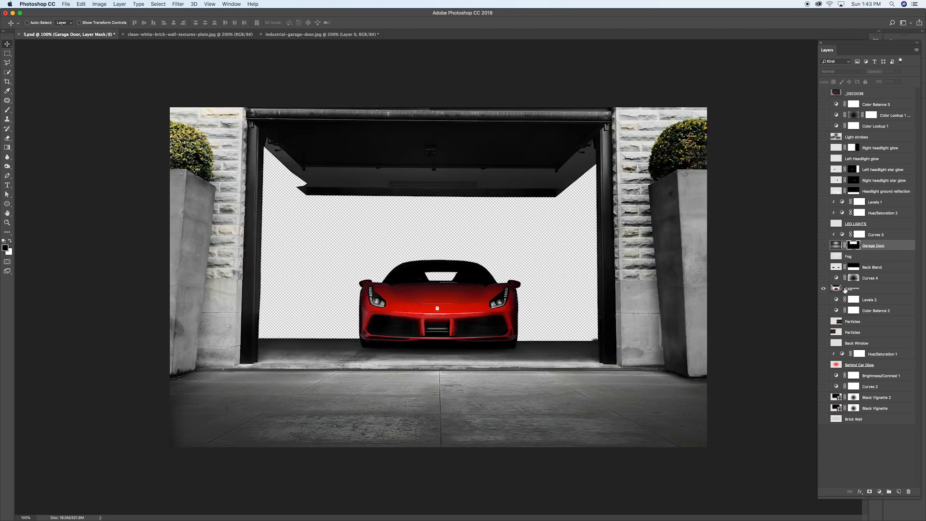
click(845, 289)
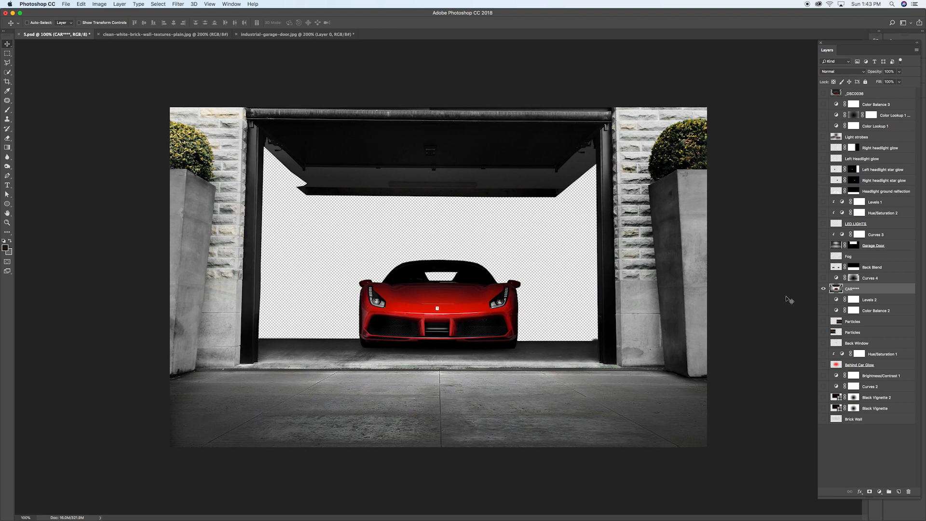
Step: Toggle the _DSC0036 layer's visibility to compare the original photo with the edited car cutout
click(824, 94)
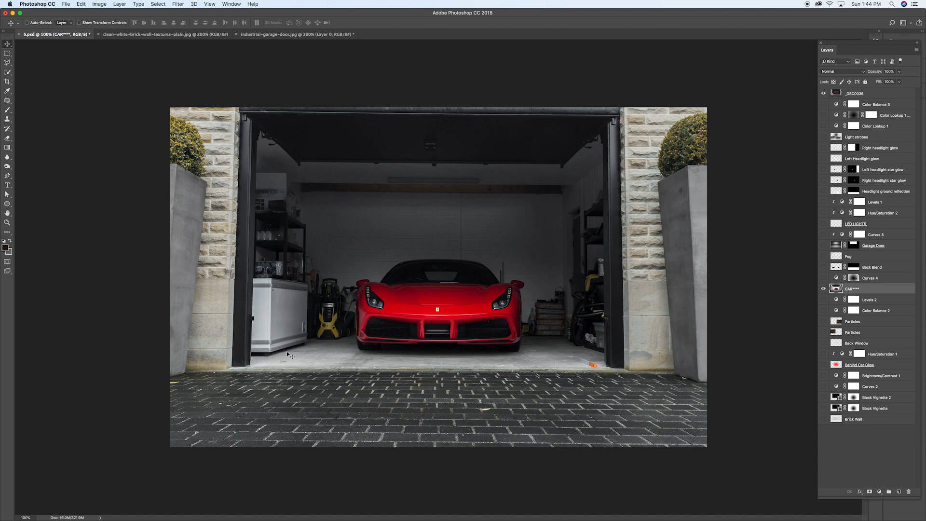
click(823, 94)
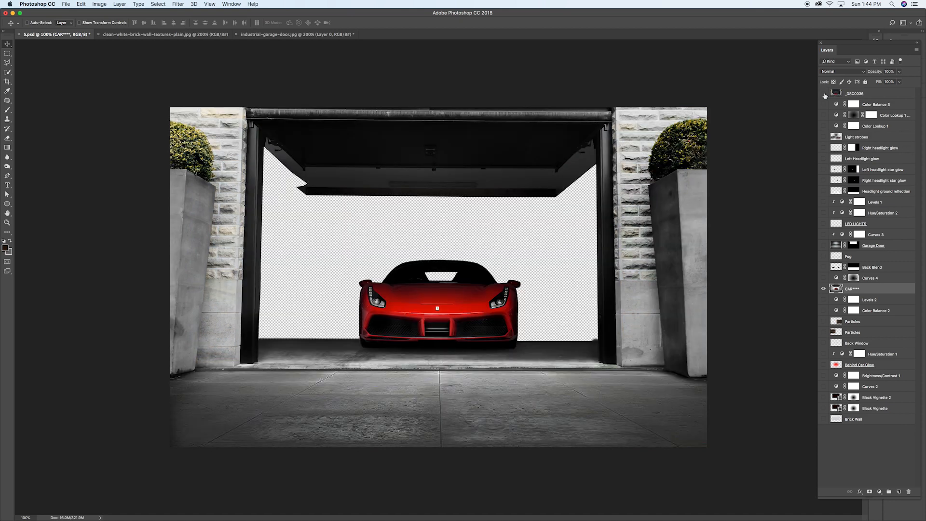
click(823, 94)
click(823, 94)
click(823, 93)
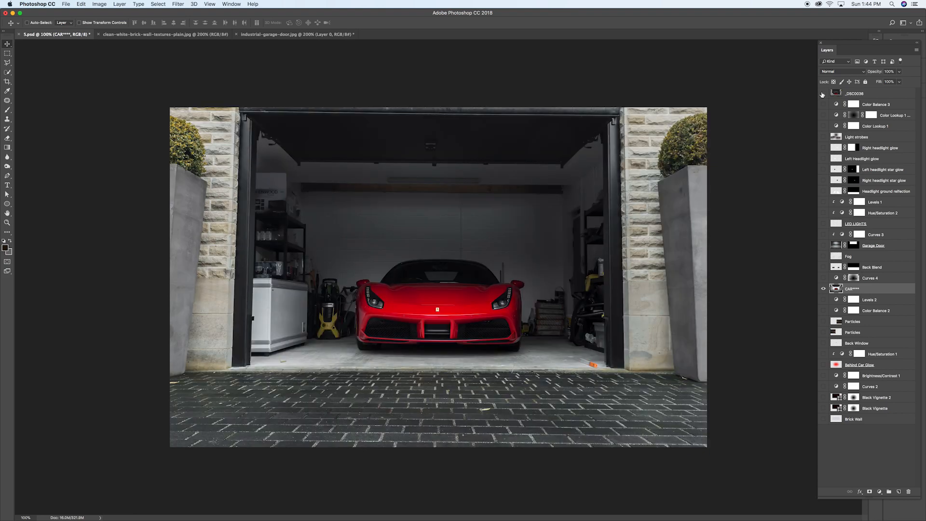
Step: Show and select the original _DSC0036 photo layer and add a layer mask to it
click(822, 94)
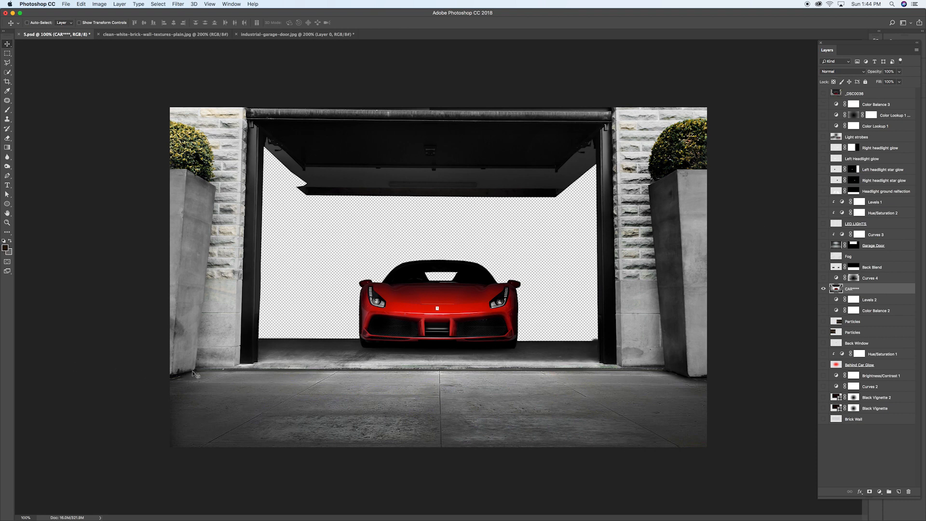
click(824, 93)
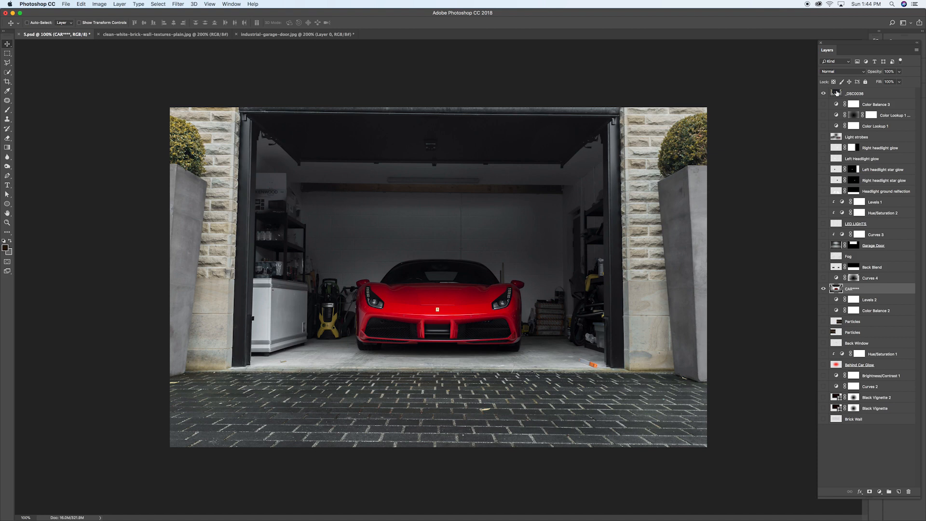
click(836, 93)
key(l)
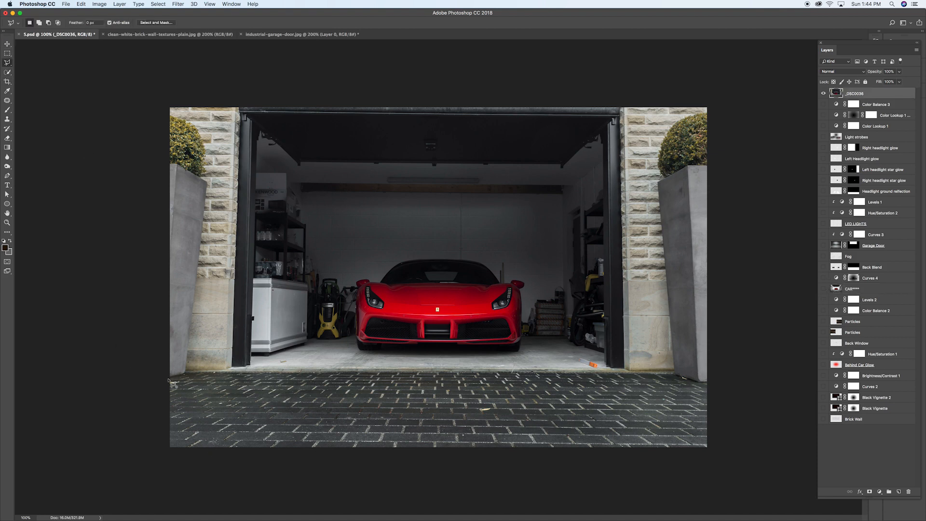
click(871, 492)
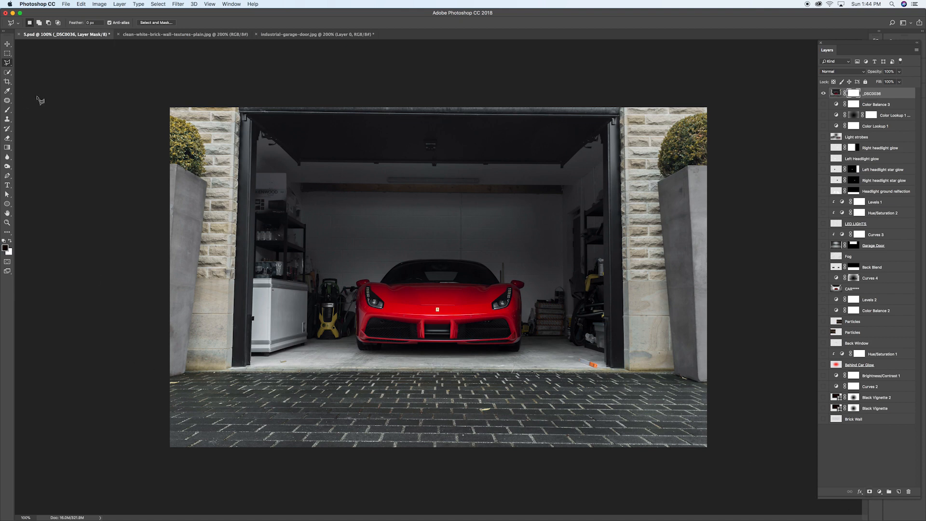
Step: Outline the brick driveway below the garage and planters with the Polygonal Lasso, extending the selection past the canvas edges
click(164, 381)
click(189, 373)
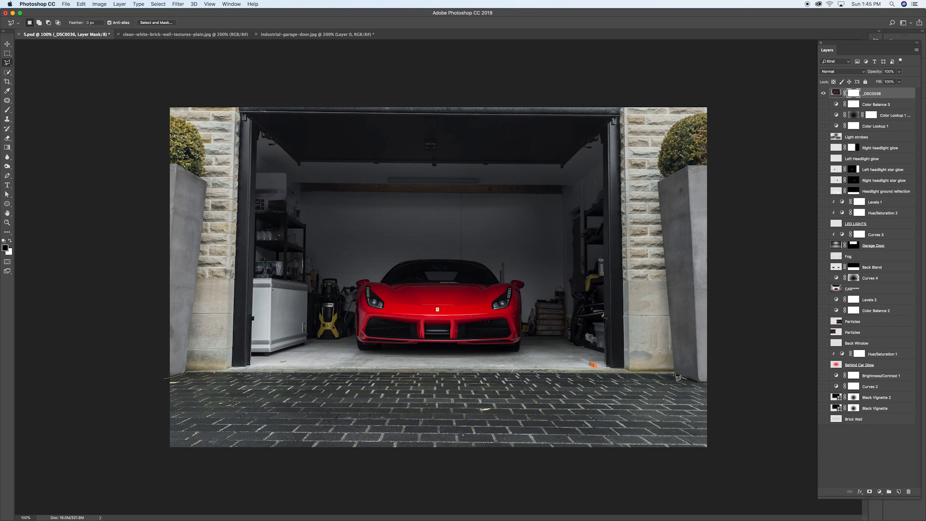
click(674, 373)
click(712, 383)
click(725, 474)
click(181, 465)
click(159, 458)
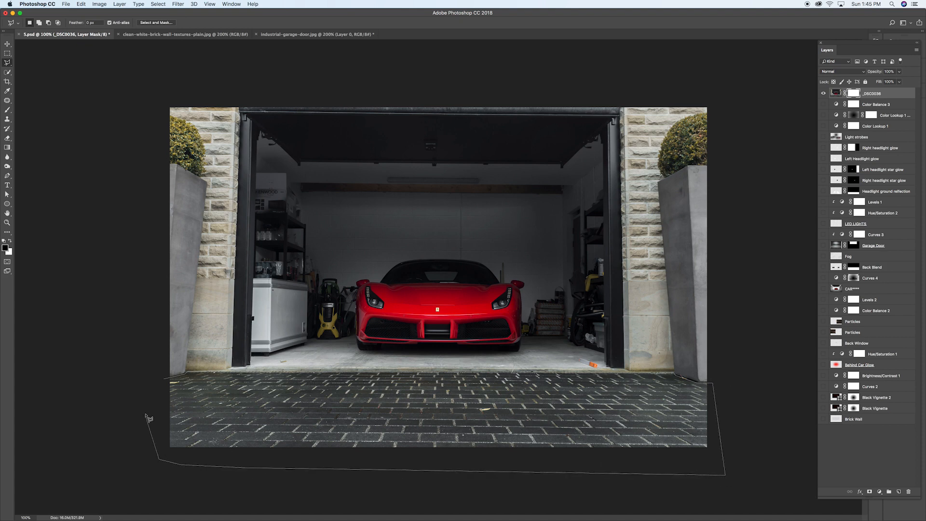
click(167, 380)
Step: Mask out the selected driveway on _DSC0036 by painting black with an enlarged hard brush, and clear the selection
key(b)
right_click(292, 404)
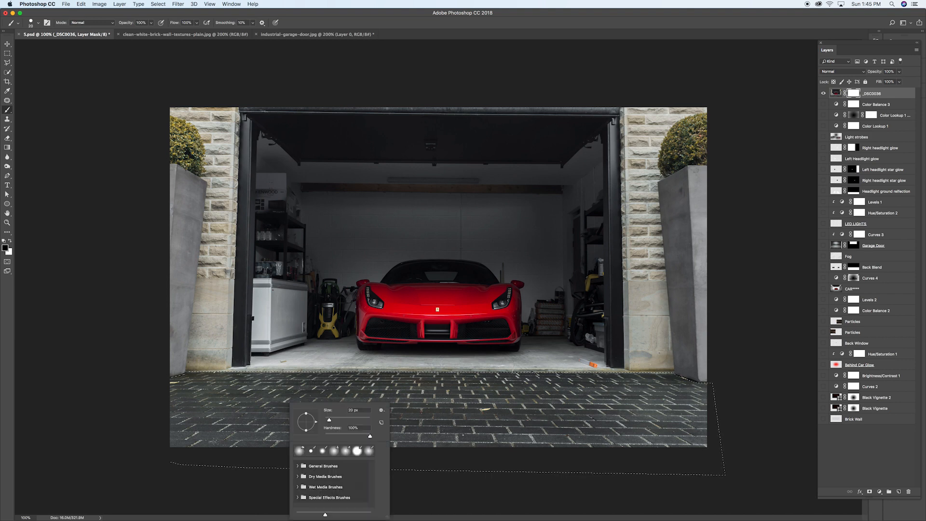
drag(329, 419, 360, 420)
mouse_move(238, 408)
mouse_down()
mouse_move(186, 403)
mouse_move(191, 420)
mouse_move(453, 390)
mouse_move(352, 430)
mouse_move(545, 437)
mouse_move(756, 360)
mouse_move(344, 447)
mouse_move(546, 449)
mouse_up()
key(super+d)
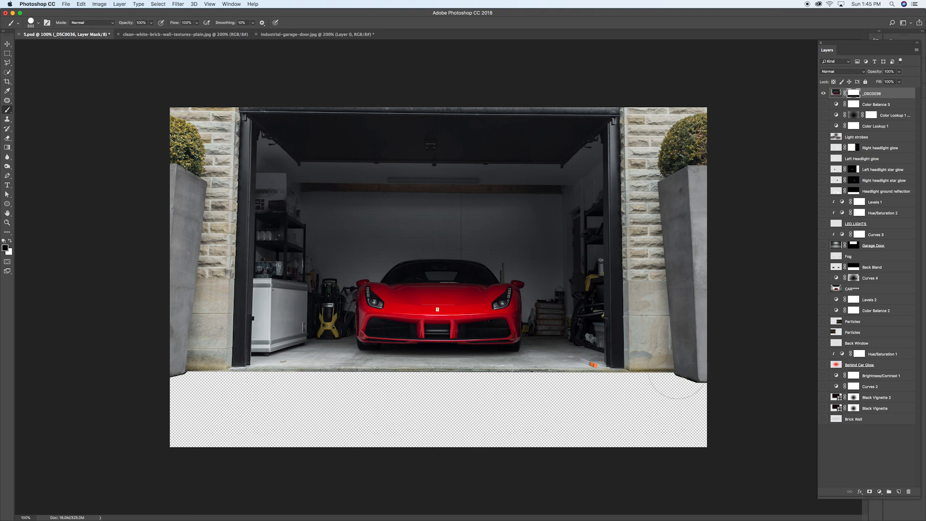
Step: Bring the industrial-garage-door.jpg image into 5.psd and scale it to 248% to fill the canvas width
click(294, 34)
click(7, 45)
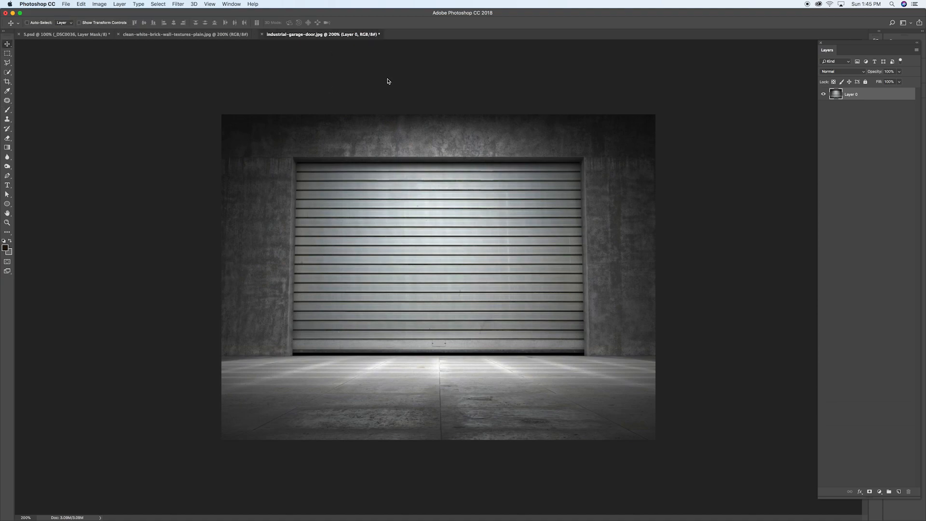
drag(323, 35, 387, 81)
drag(488, 204, 270, 346)
key(ctrl+t)
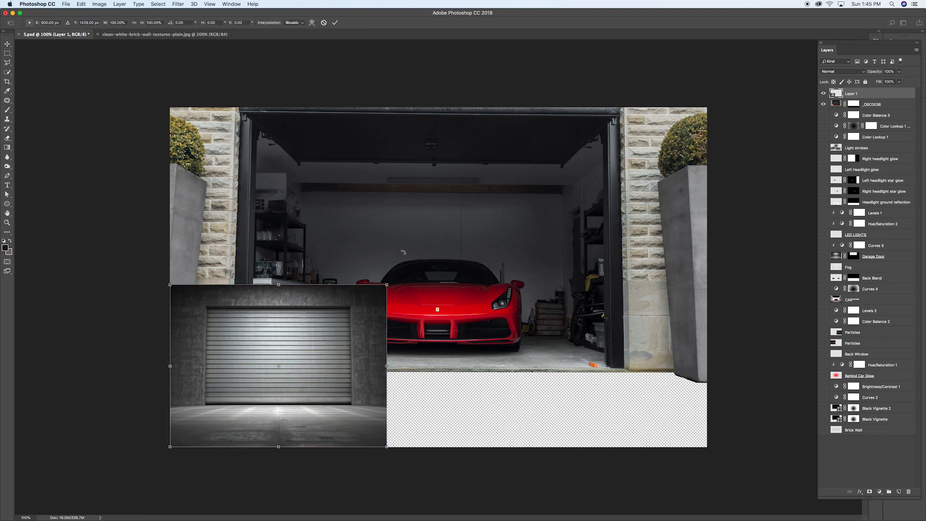
drag(387, 280, 749, 99)
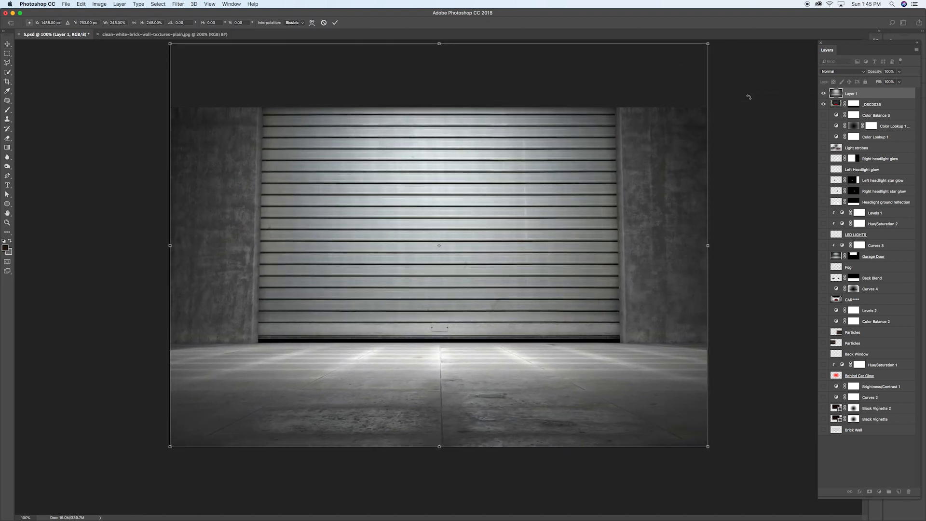
key(Return)
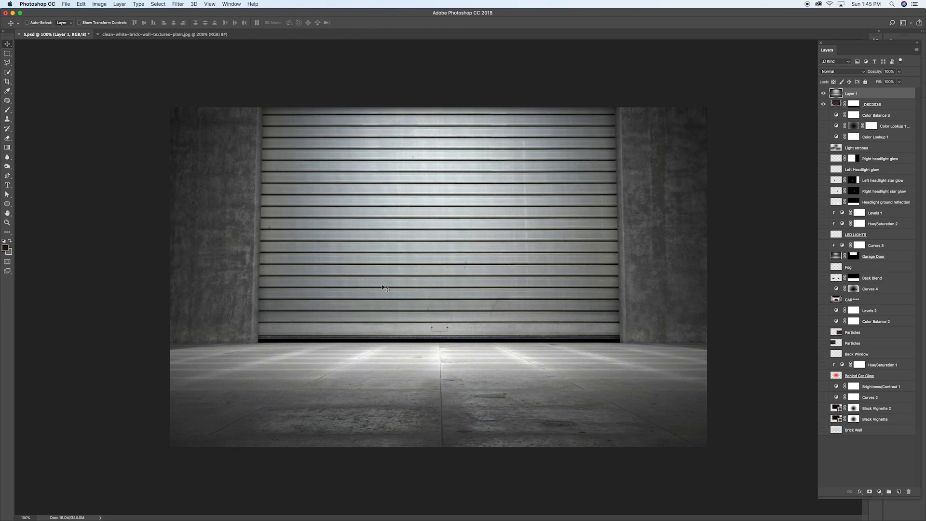
Step: Place Layer 1 beneath the _DSC0036 layer and lower it so its concrete floor fills the masked driveway area
drag(452, 311, 453, 341)
drag(852, 93, 871, 110)
drag(420, 333, 419, 337)
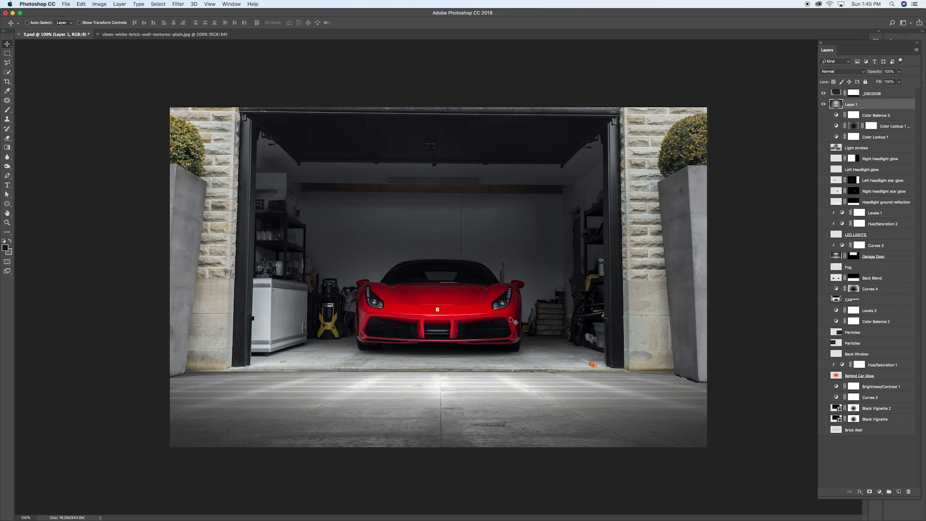
Step: Paint white on the _DSC0036 layer mask with a small 0% hardness brush to restore the shadow along the planter's base
click(853, 93)
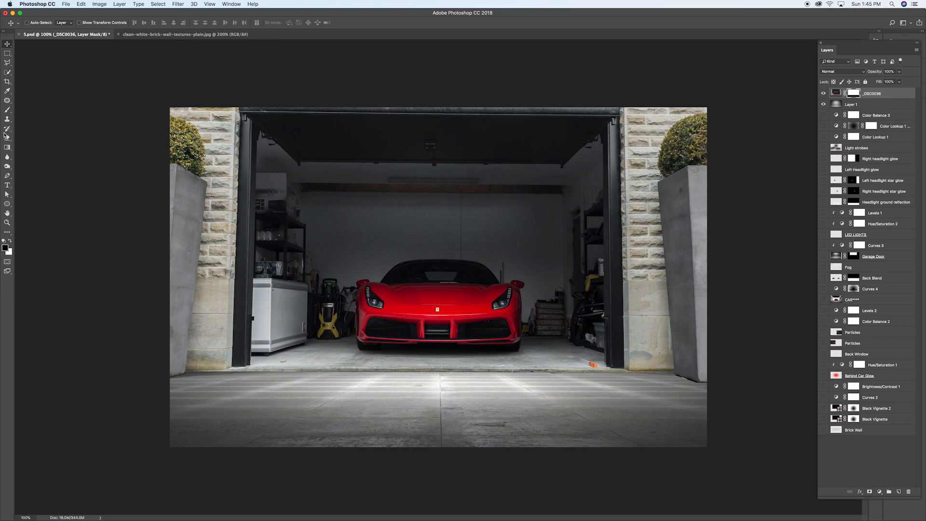
click(7, 110)
click(10, 241)
right_click(216, 361)
mouse_move(271, 377)
mouse_down()
mouse_move(237, 389)
mouse_move(264, 378)
mouse_move(255, 377)
mouse_up()
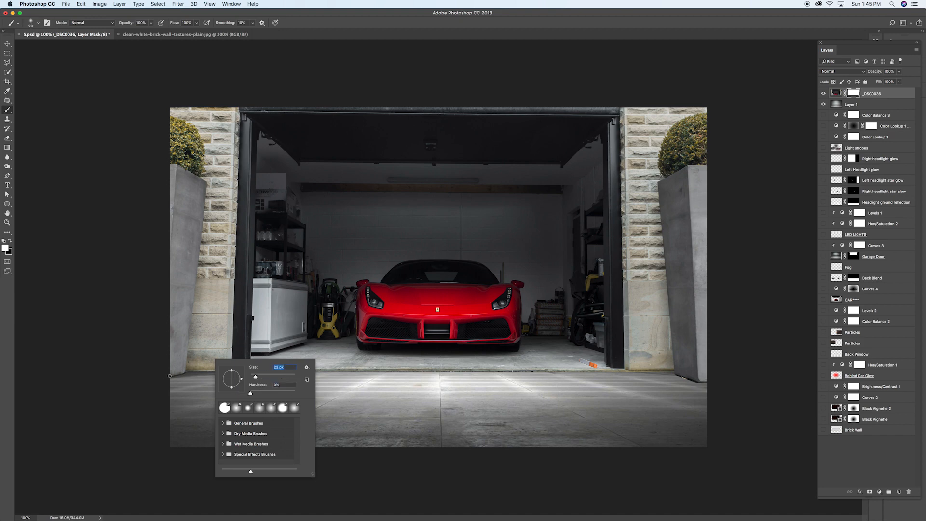
click(170, 376)
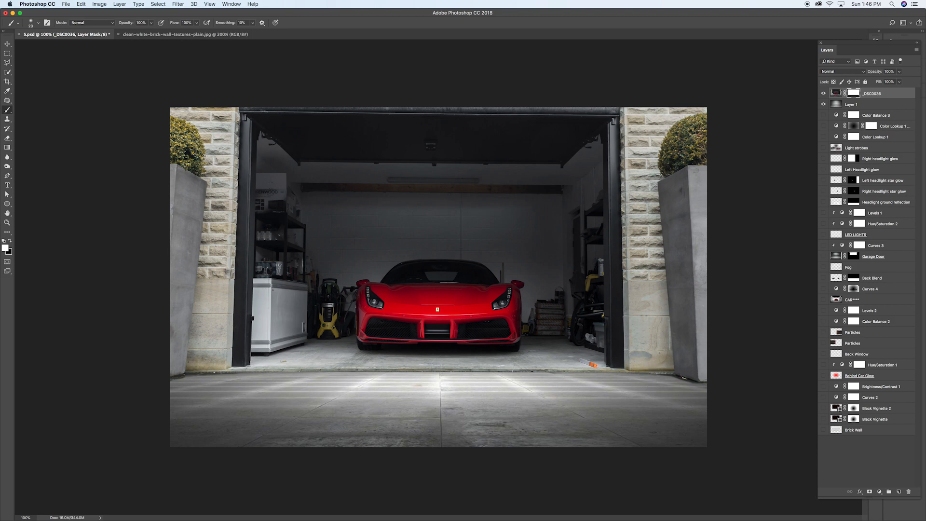
Step: Sharpen the concrete floor on Layer 1 with Sharpen More and repeat the filter twice
click(863, 105)
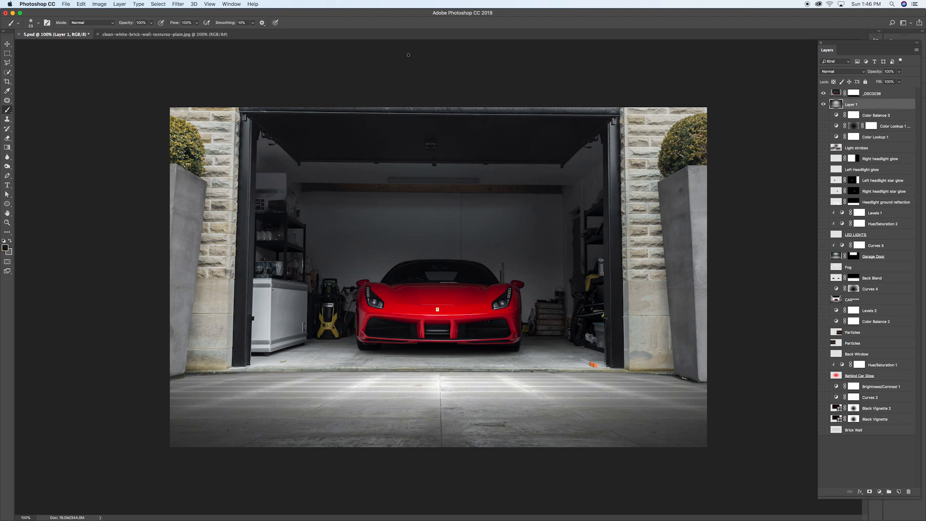
click(178, 3)
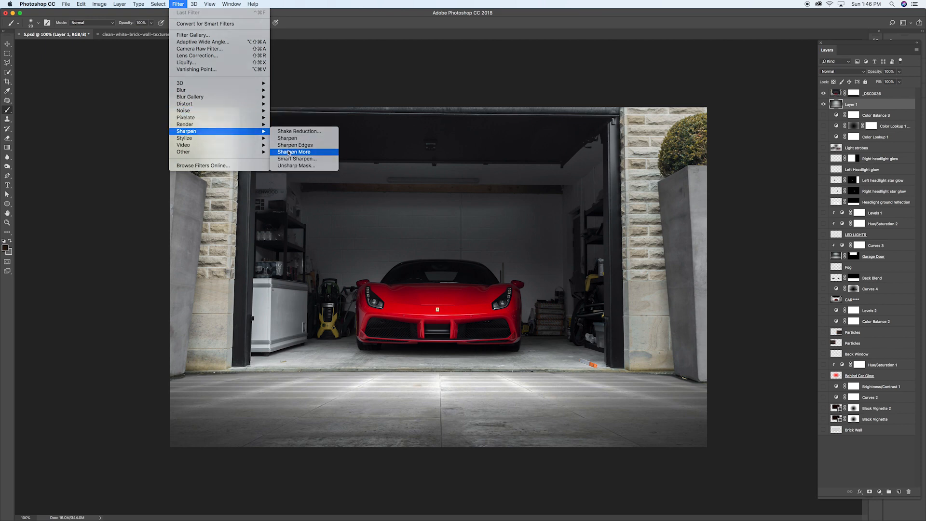
click(288, 150)
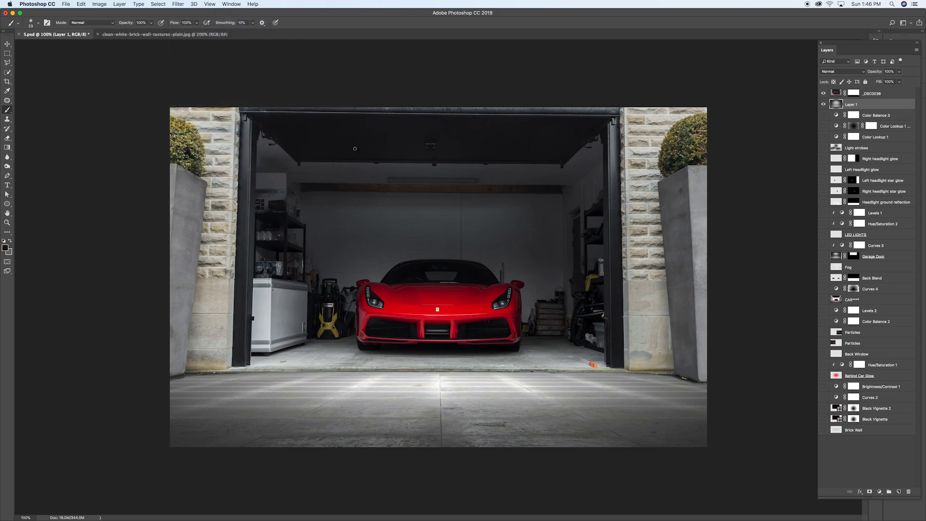
click(178, 3)
click(181, 12)
click(180, 4)
click(182, 13)
Step: Show the CAR**** layer and toggle _DSC0036 and Layer 1 to compare the new floor composite with the finished cutout
click(823, 93)
click(824, 93)
click(824, 299)
click(823, 93)
click(823, 104)
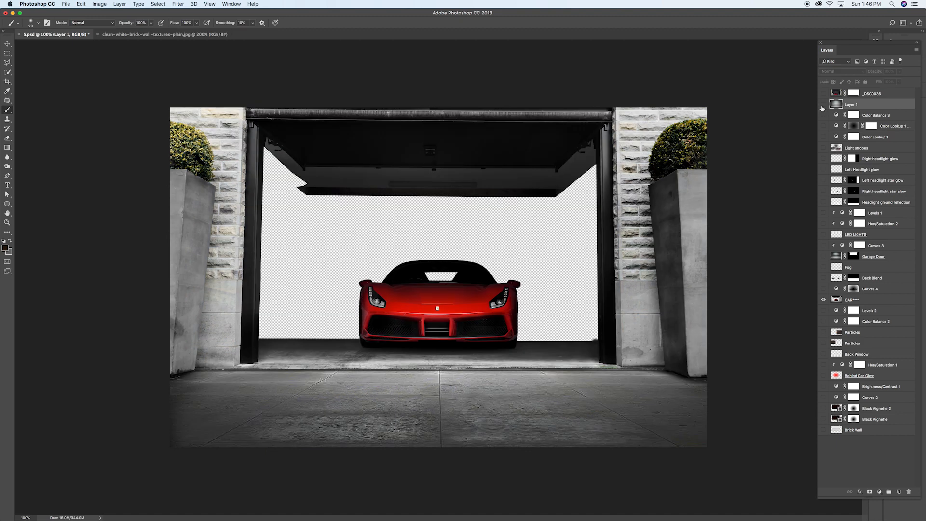
click(823, 103)
click(824, 93)
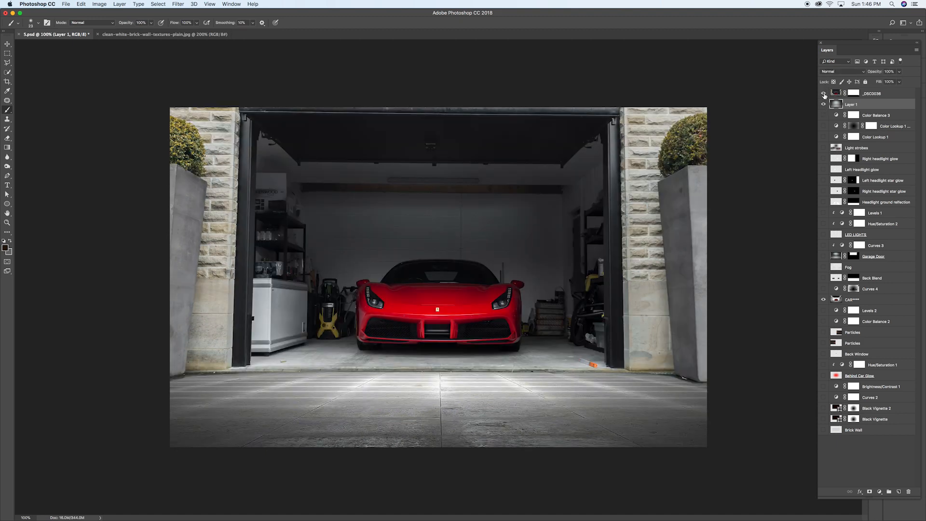
click(824, 93)
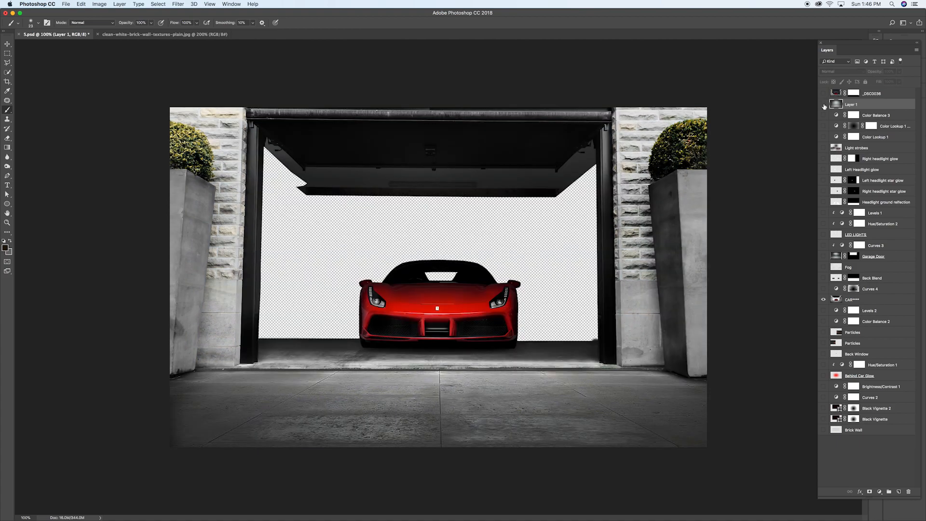
click(823, 93)
drag(824, 92, 823, 103)
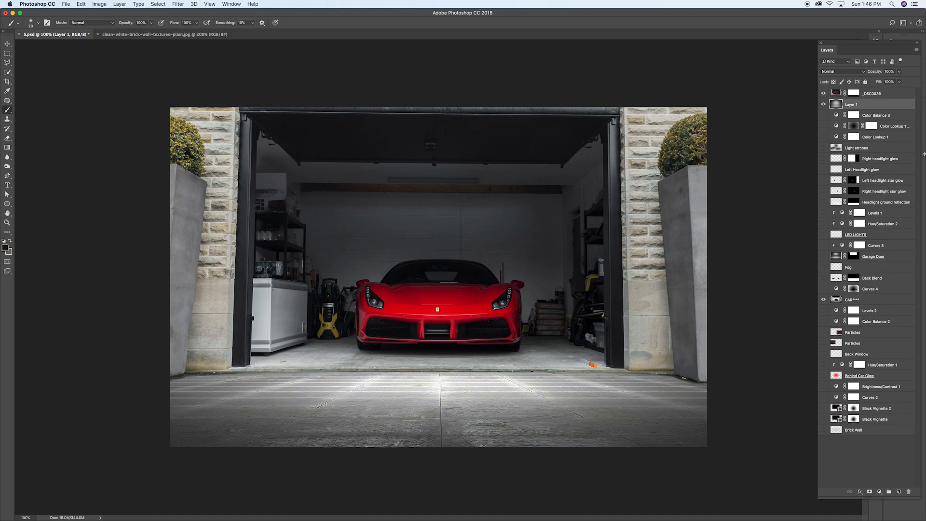
click(833, 97)
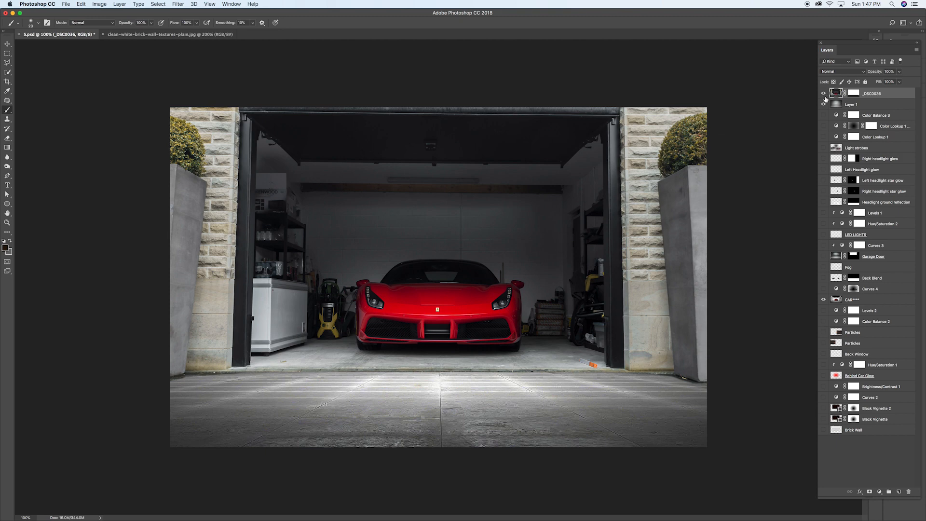
click(823, 104)
click(823, 105)
click(823, 105)
click(823, 93)
click(823, 93)
click(823, 98)
click(823, 95)
click(823, 105)
Step: Hide the _DSC0036 layer and delete the Layer 1 concrete floor layer
click(823, 93)
click(824, 104)
click(851, 105)
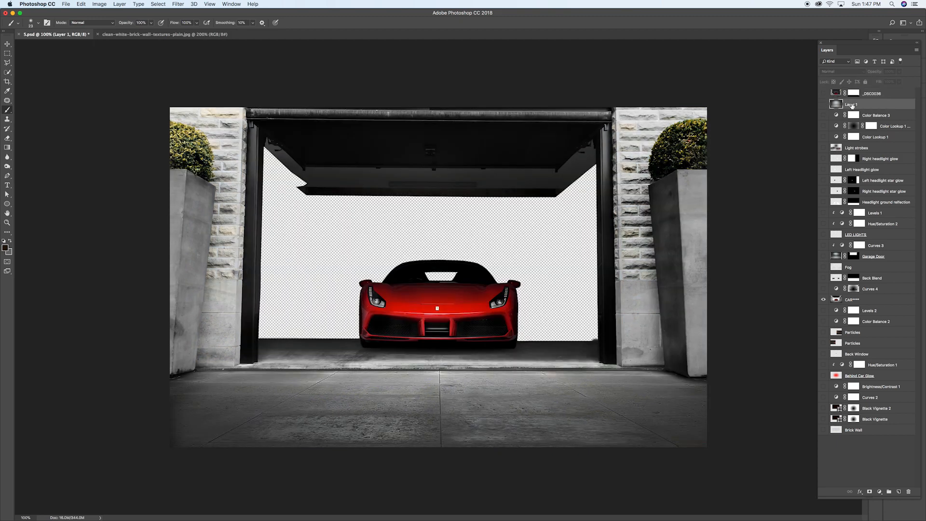
key(Delete)
Step: Show the Garage Door layer above the CAR**** cutout and select its layer mask
click(839, 288)
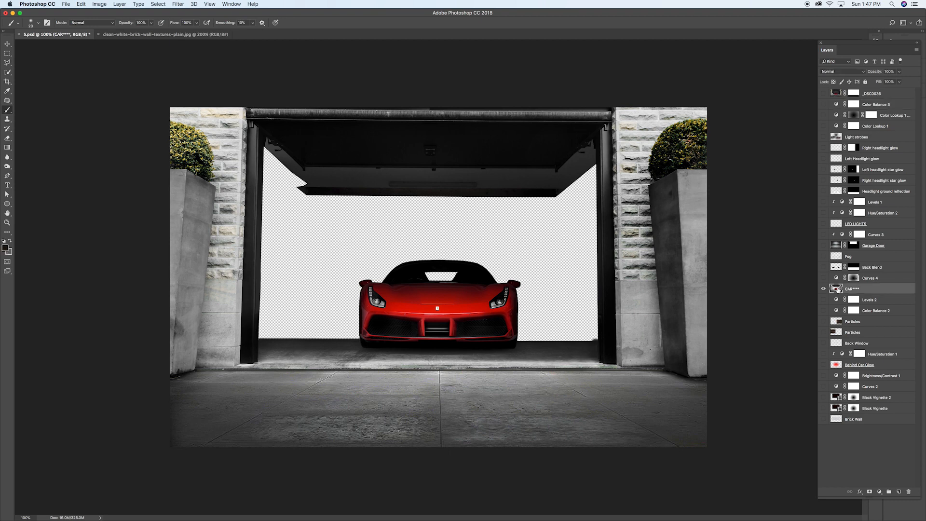
click(823, 245)
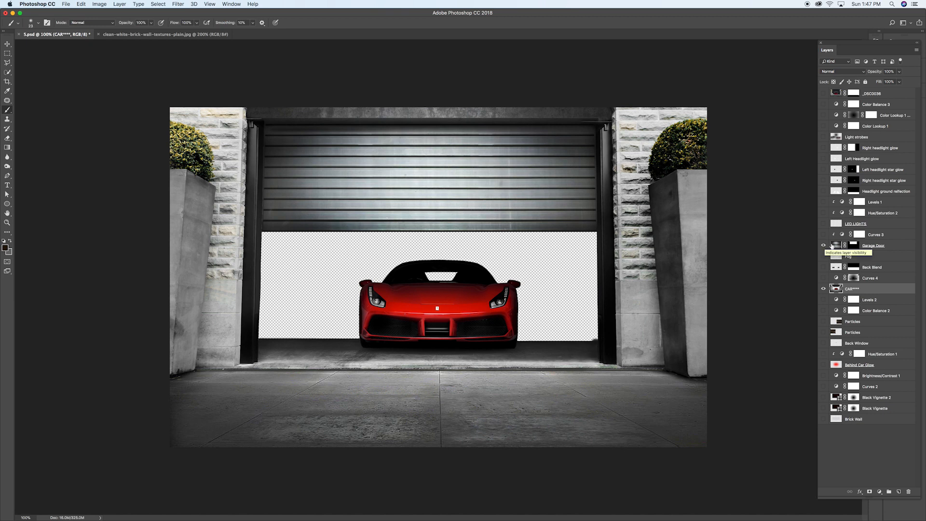
click(852, 245)
Step: Disable the Garage Door layer mask to inspect the full door image, and enable the mask again
right_click(849, 247)
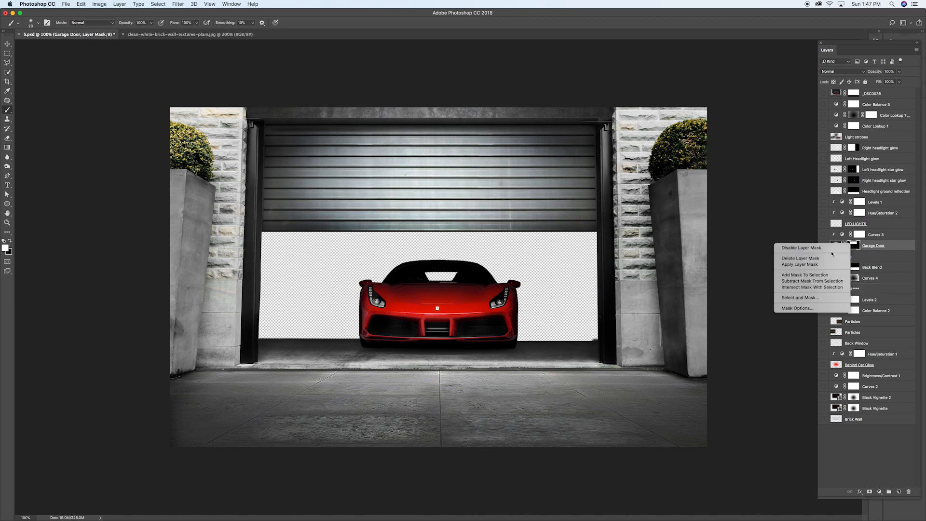
click(908, 246)
right_click(886, 246)
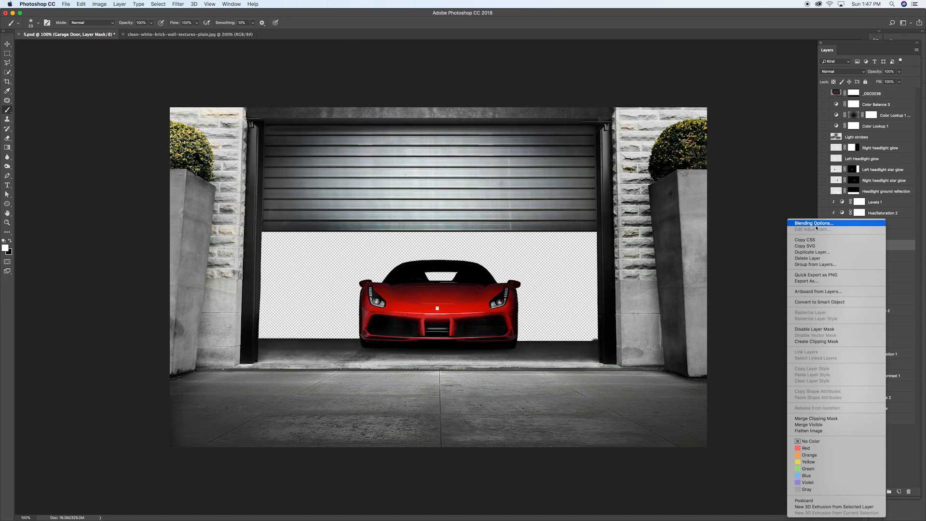
click(846, 224)
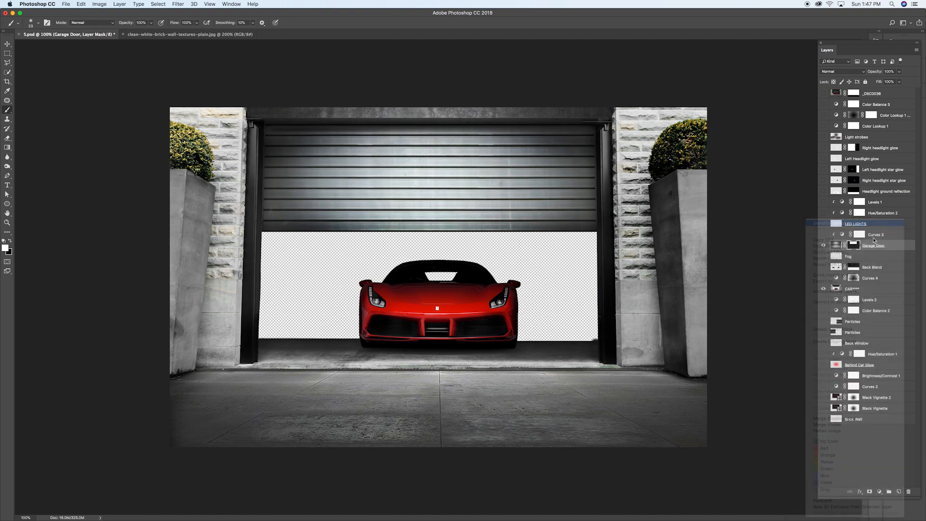
click(858, 251)
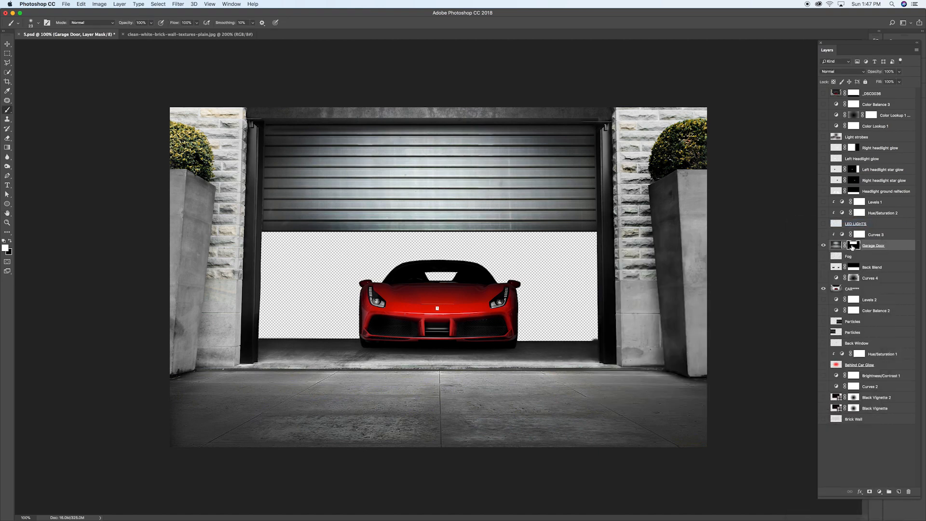
right_click(852, 247)
click(839, 248)
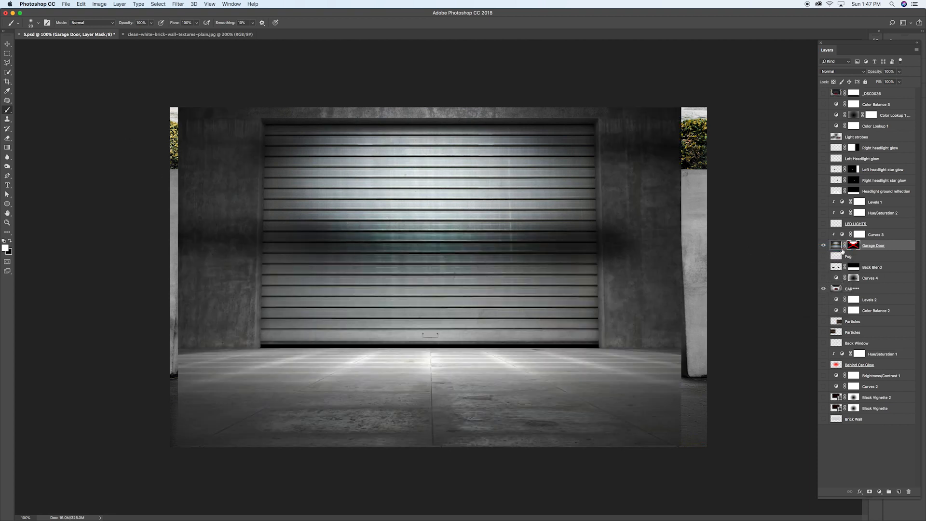
right_click(842, 249)
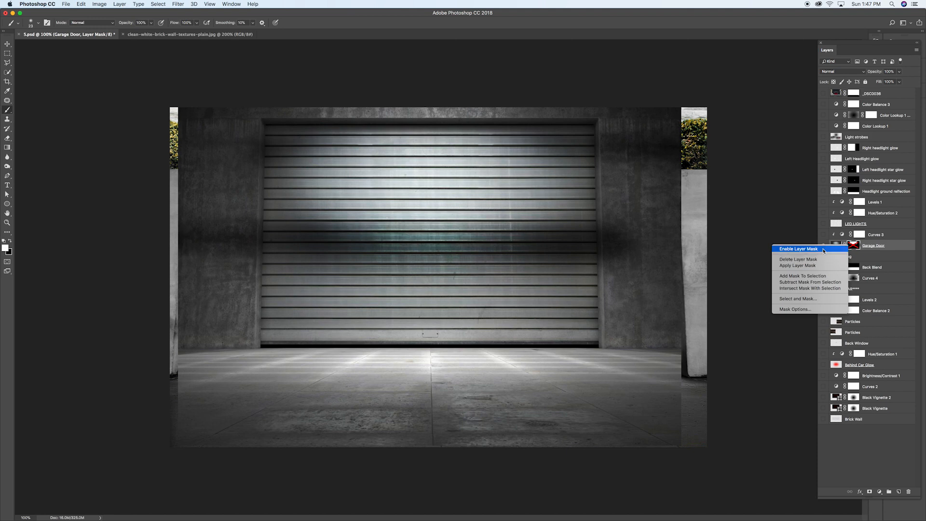
click(798, 249)
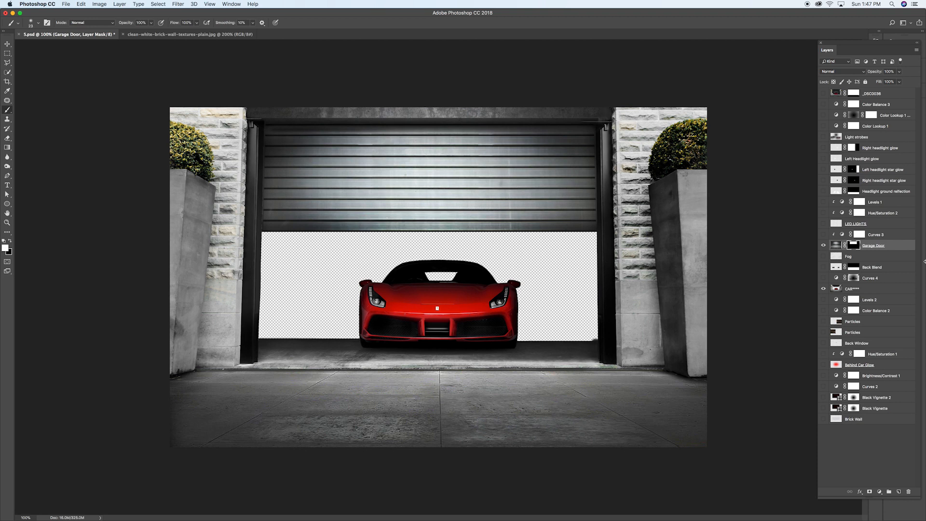
Step: Show the Curves 3 adjustment clipped to the Garage Door layer
click(824, 235)
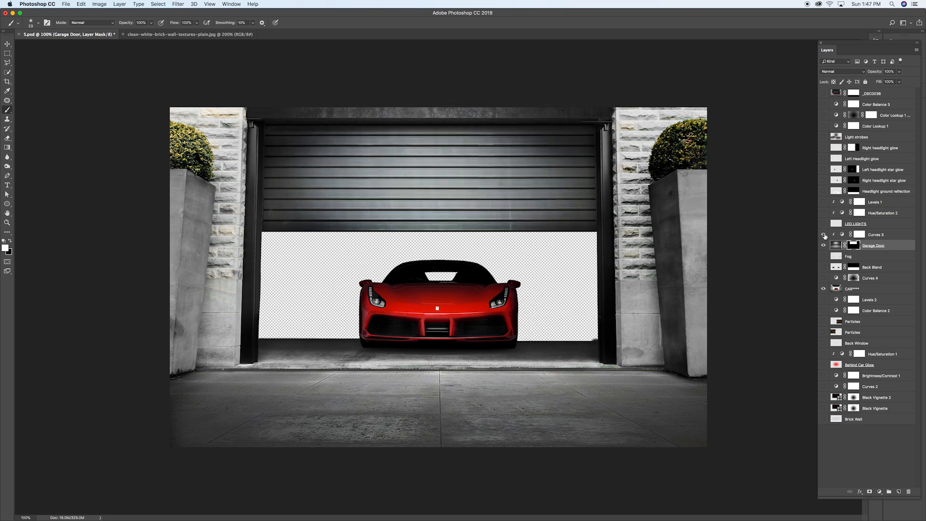
Step: Toggle the Curves 3 adjustment and the Garage Door layer to compare their effect, leaving both hidden
click(823, 234)
click(823, 235)
click(823, 235)
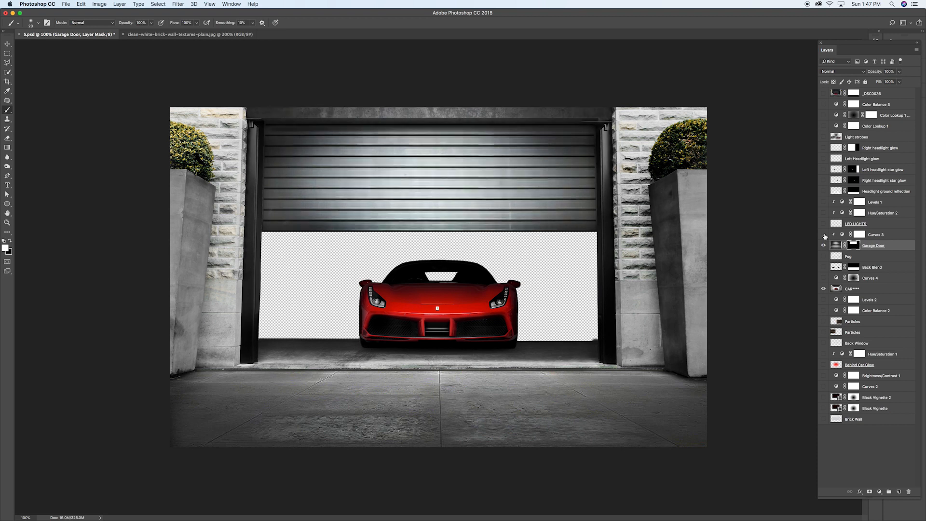
click(824, 245)
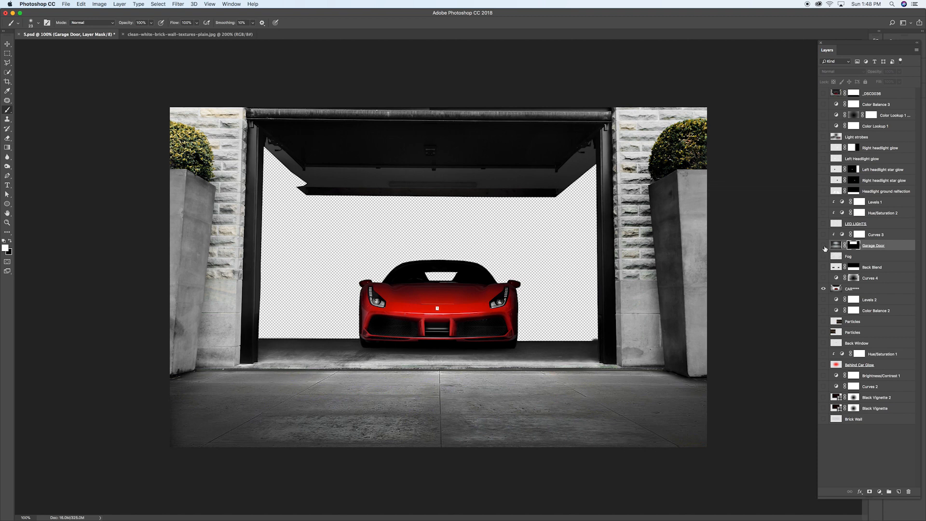
click(823, 246)
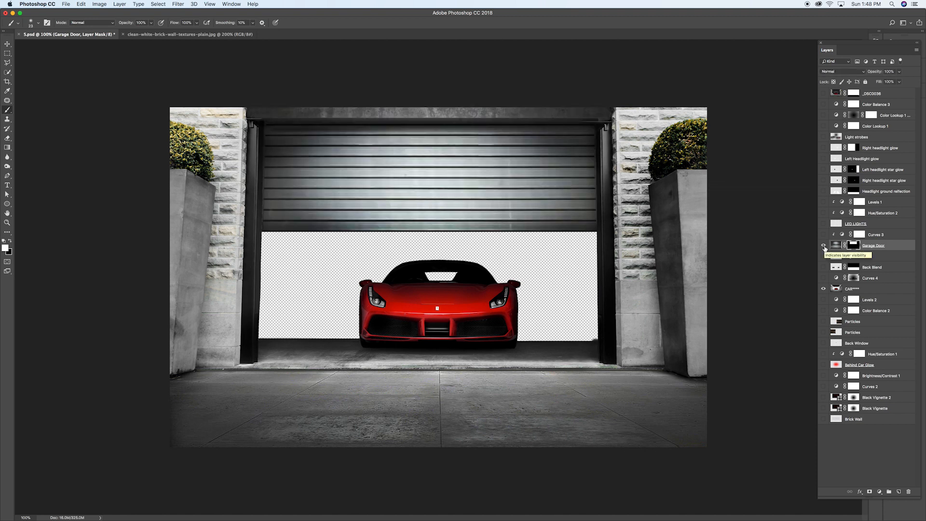
click(823, 247)
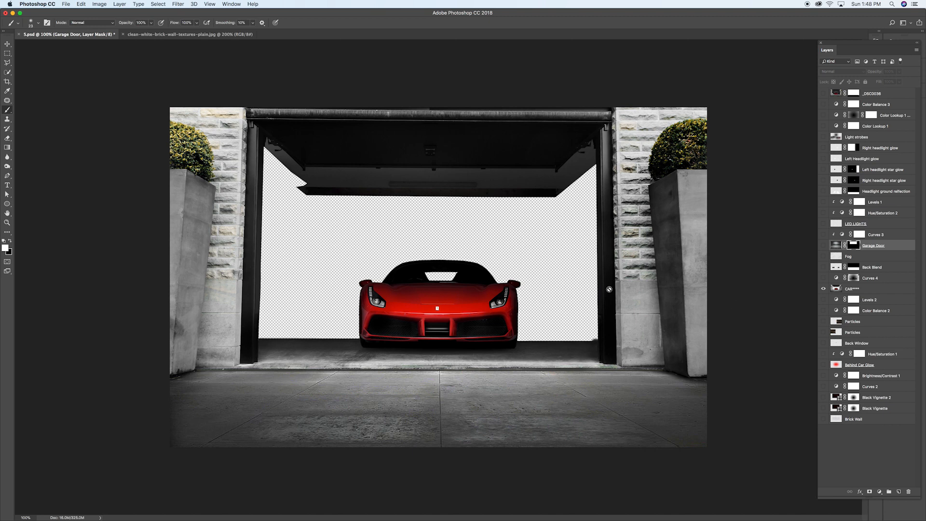
Step: Inspect the original garage wall in the _DSC0036 layer and the white brick wall texture document, returning to the composite
click(823, 94)
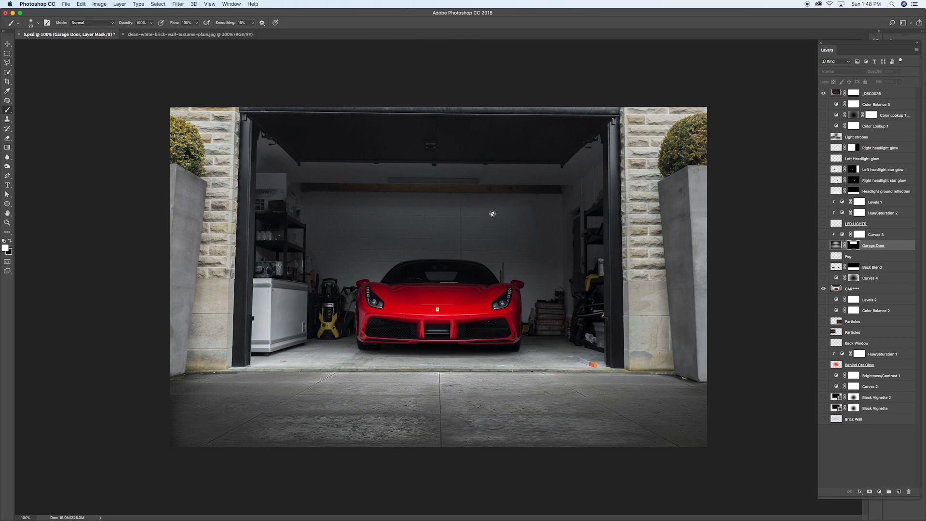
click(185, 34)
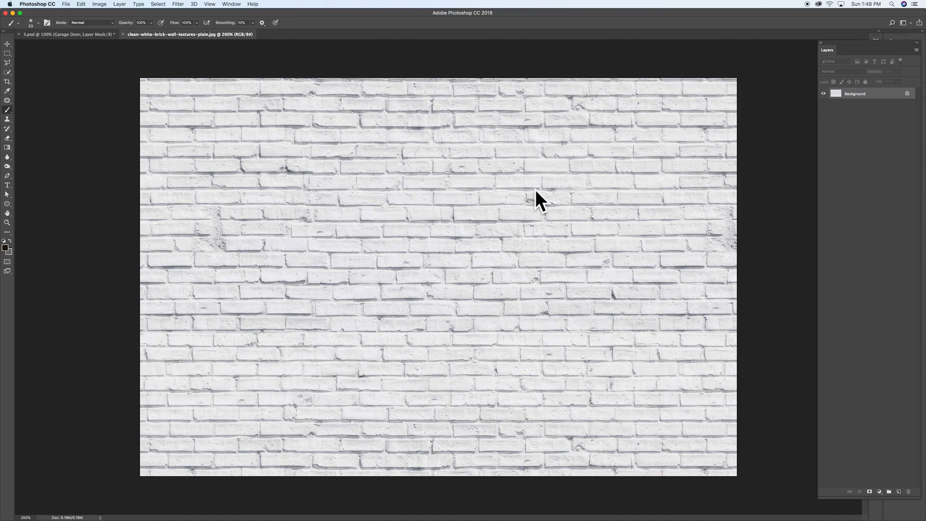
click(84, 35)
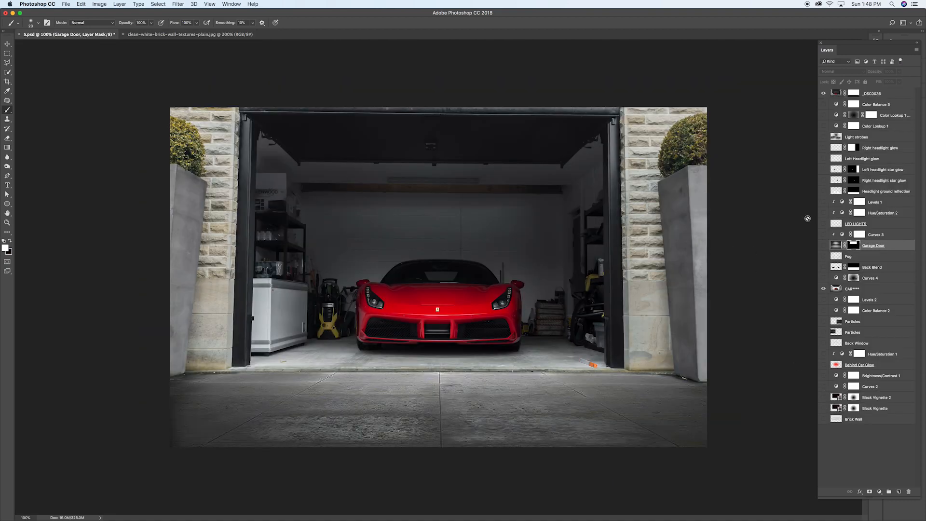
click(823, 93)
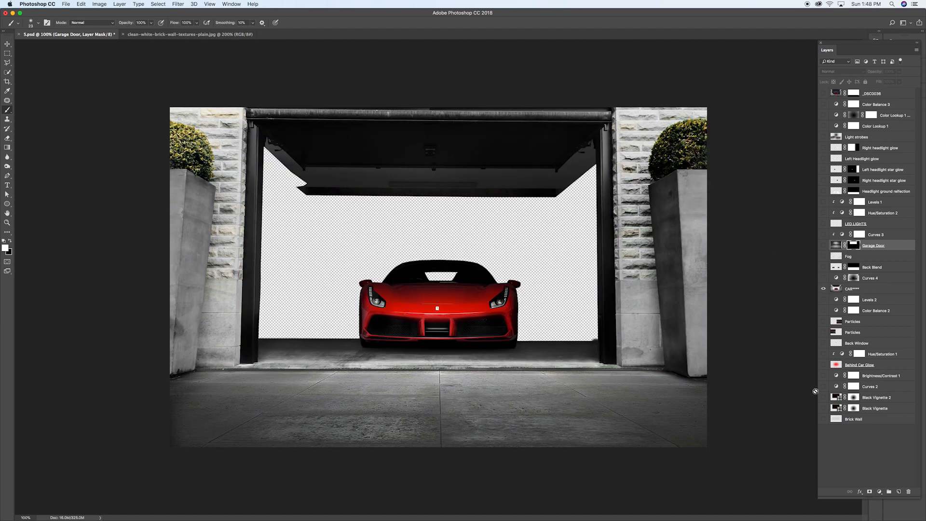
Step: Show the Brick Wall layer behind the car together with its Brightness/Contrast 1 and Curves 2 adjustments
click(823, 419)
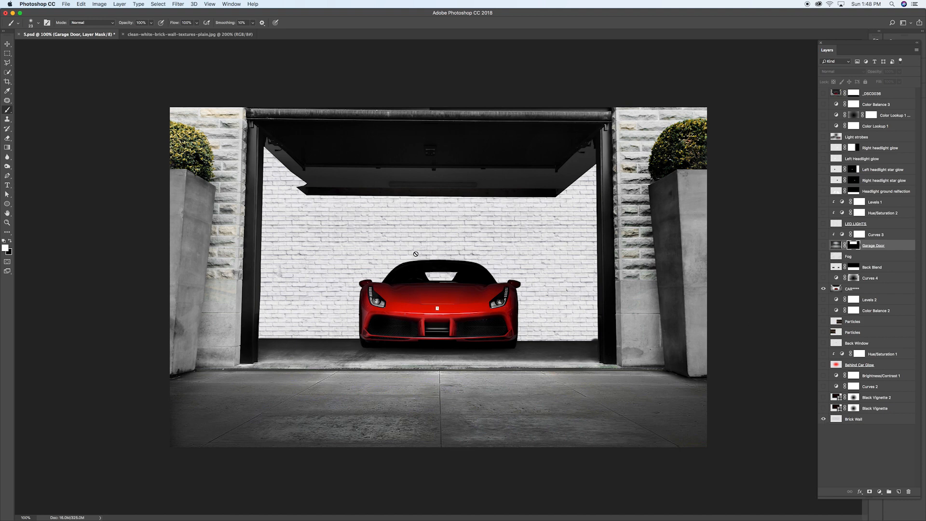
click(823, 376)
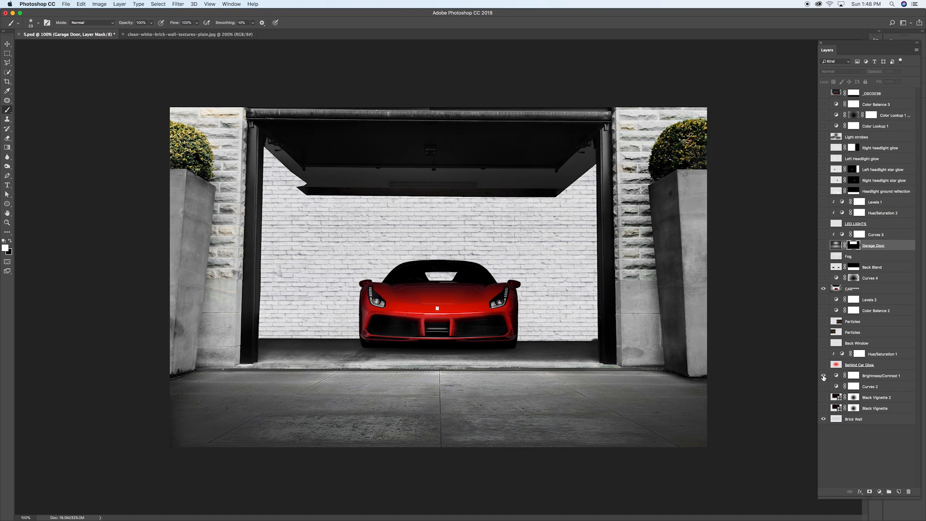
click(823, 386)
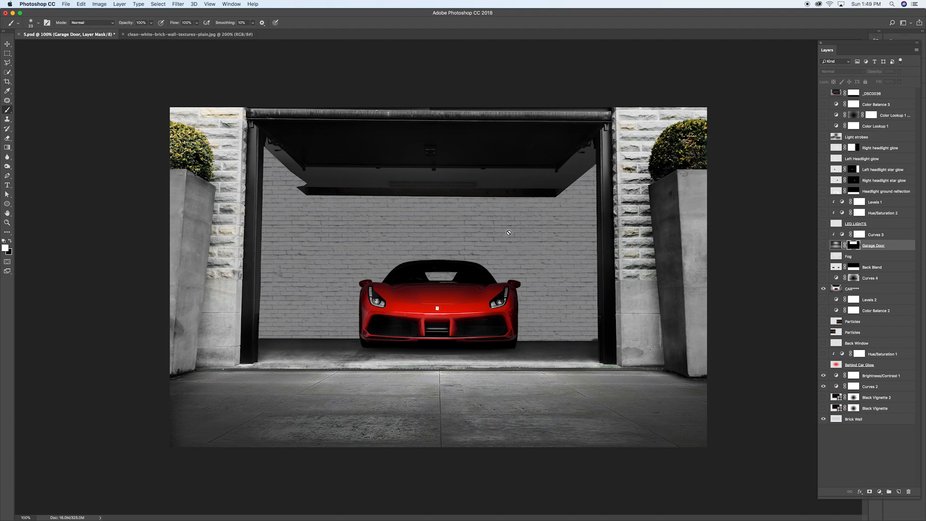
Step: Show the Black Vignette and Black Vignette 2 layers, and activate the Gradient tool on Black Vignette 2's layer mask
click(823, 408)
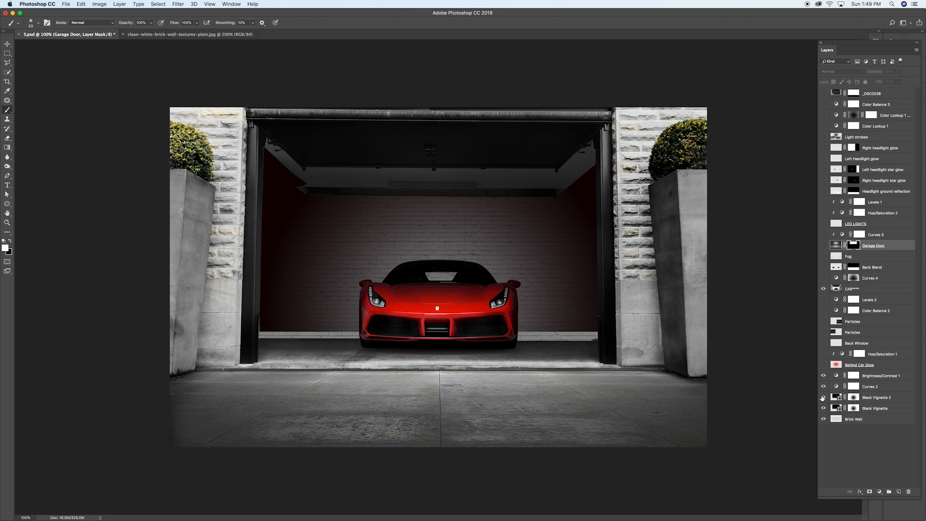
click(823, 397)
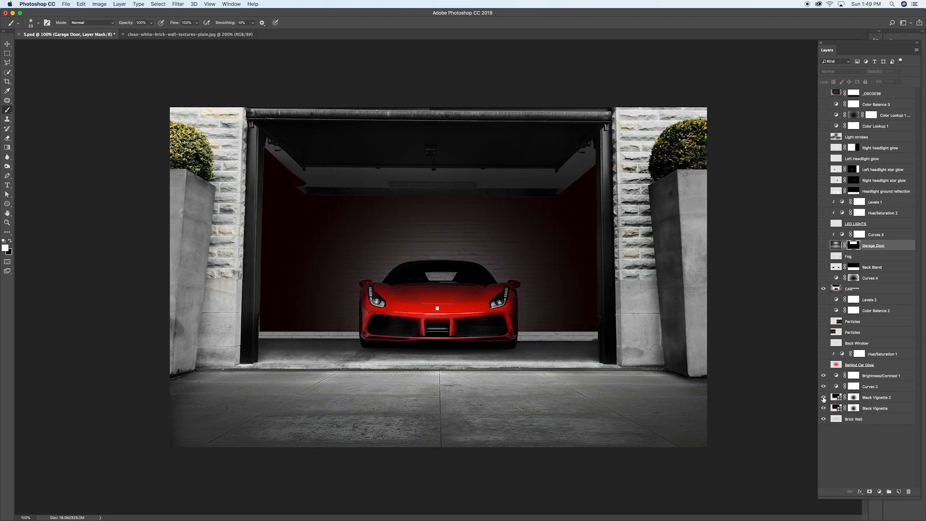
click(853, 401)
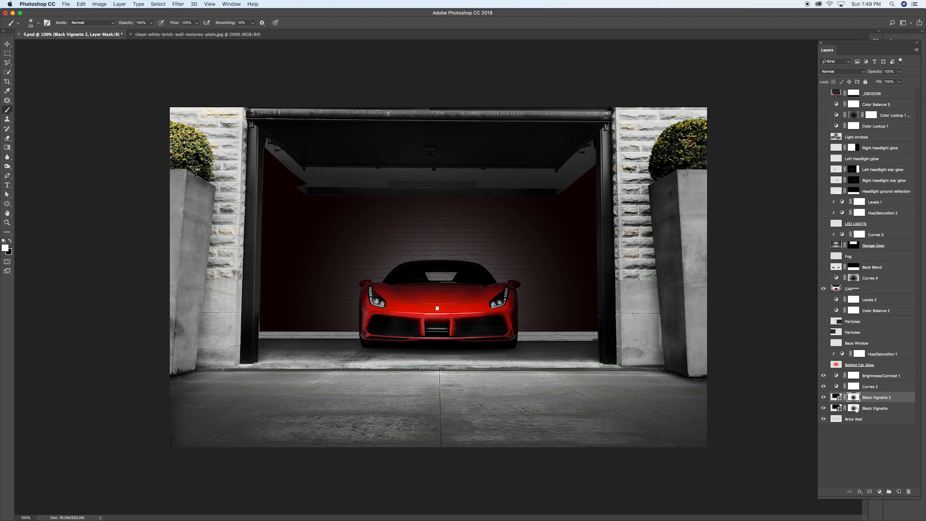
click(6, 149)
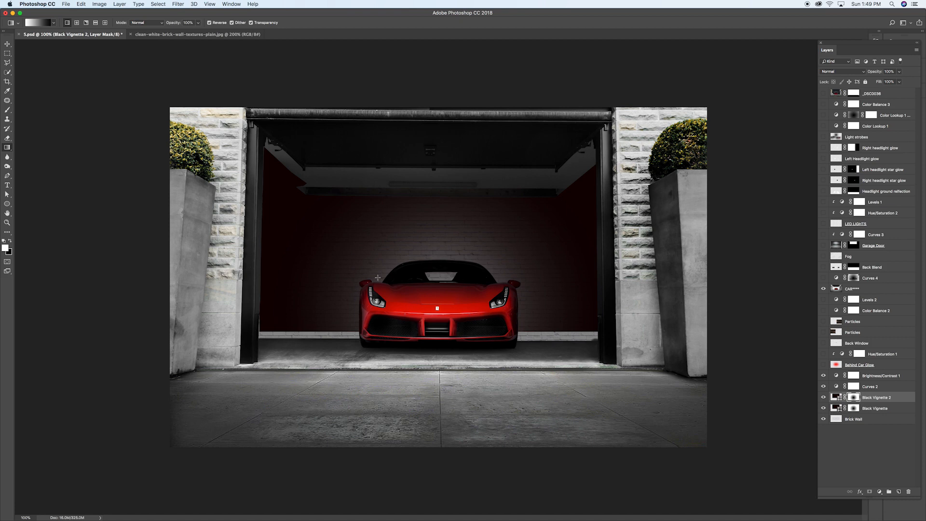
Step: Compare the composite with the original _DSC0036 photo several times, and show the Behind Car Glow layer
click(823, 94)
click(824, 94)
click(823, 93)
click(823, 94)
click(823, 93)
click(824, 94)
click(824, 365)
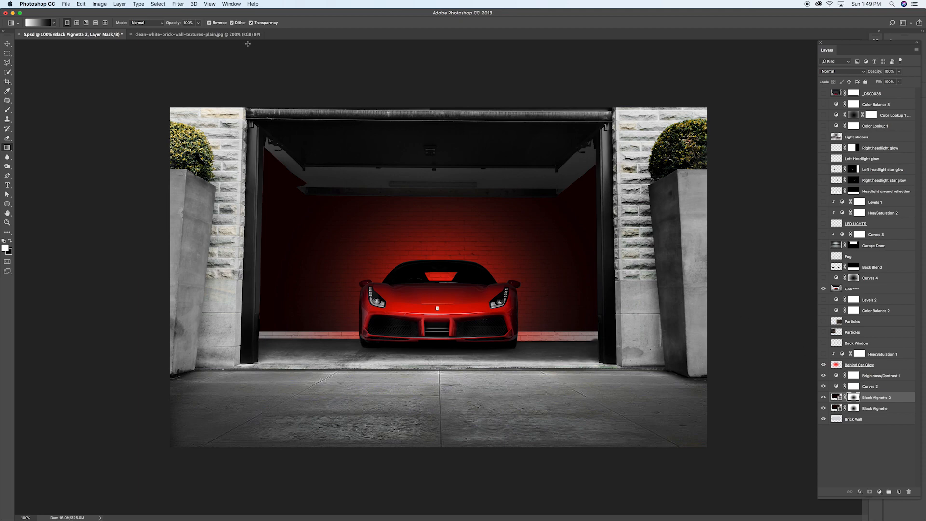
Step: View the plain brick texture document and the original _DSC0036 photo to compare them with the red-lit wall
click(208, 36)
key(ctrl+Tab)
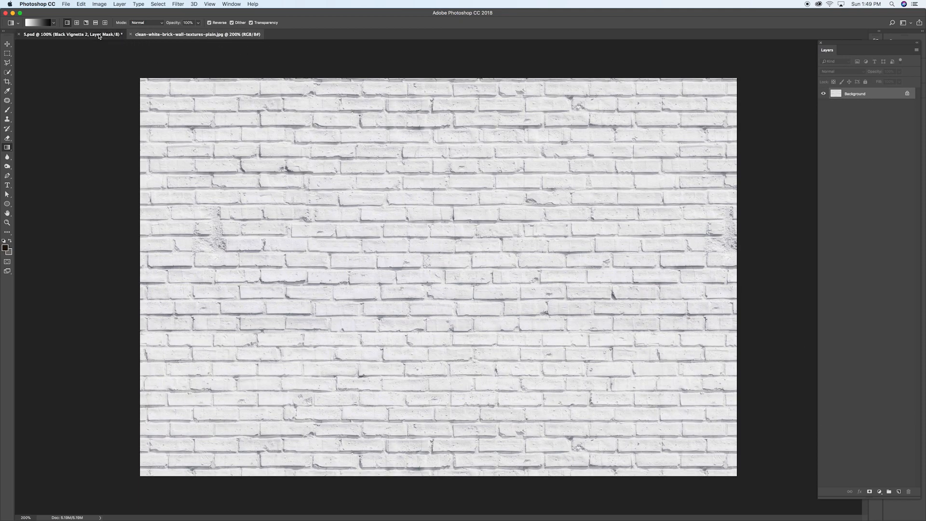
click(824, 93)
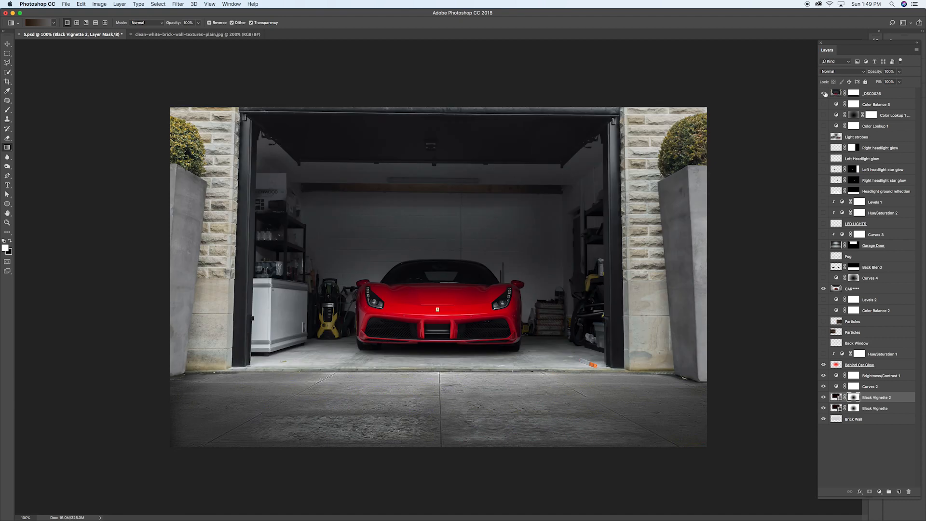
click(823, 93)
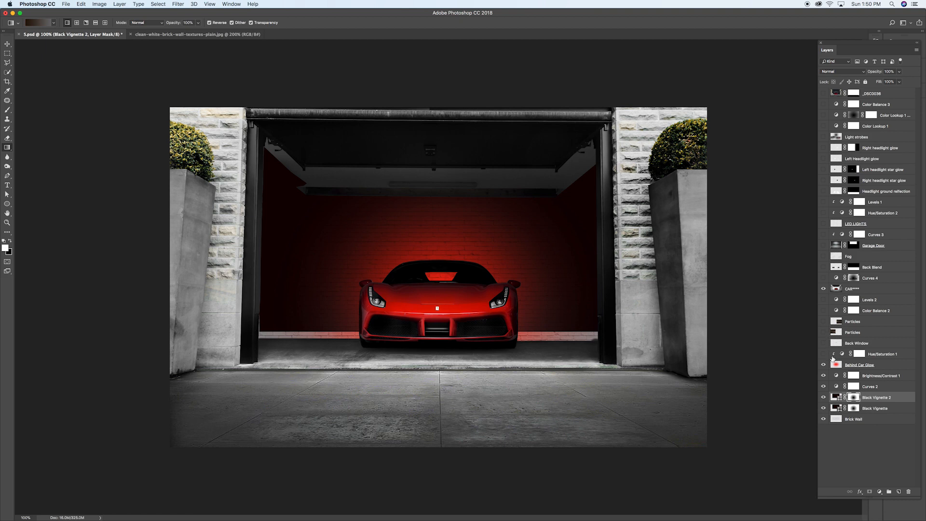
Step: Preview the Behind Car Glow layer in Normal blend mode, and set it back to Overlay
click(835, 365)
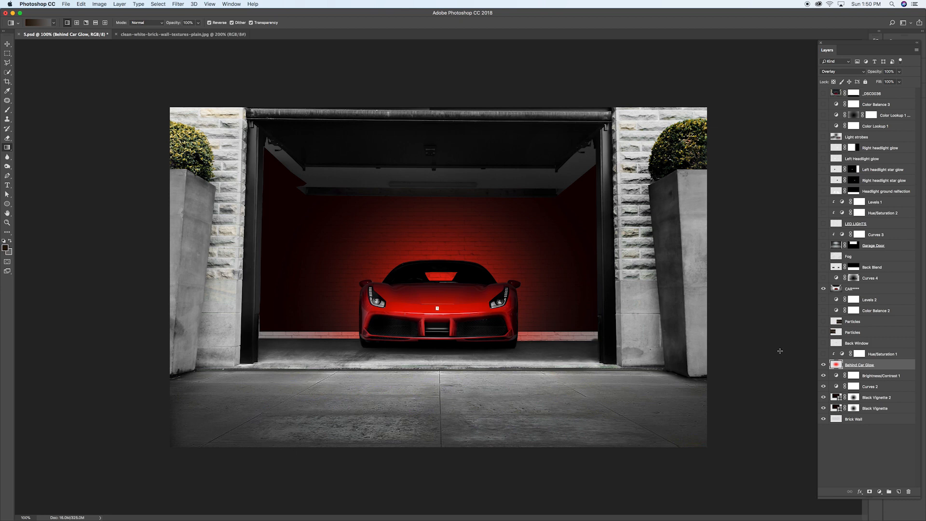
click(830, 74)
click(829, 73)
click(837, 72)
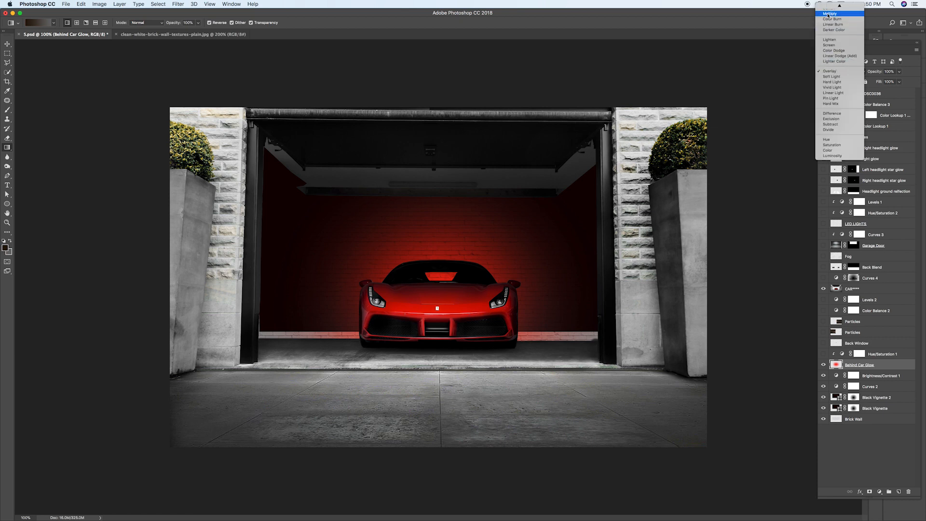
click(830, 8)
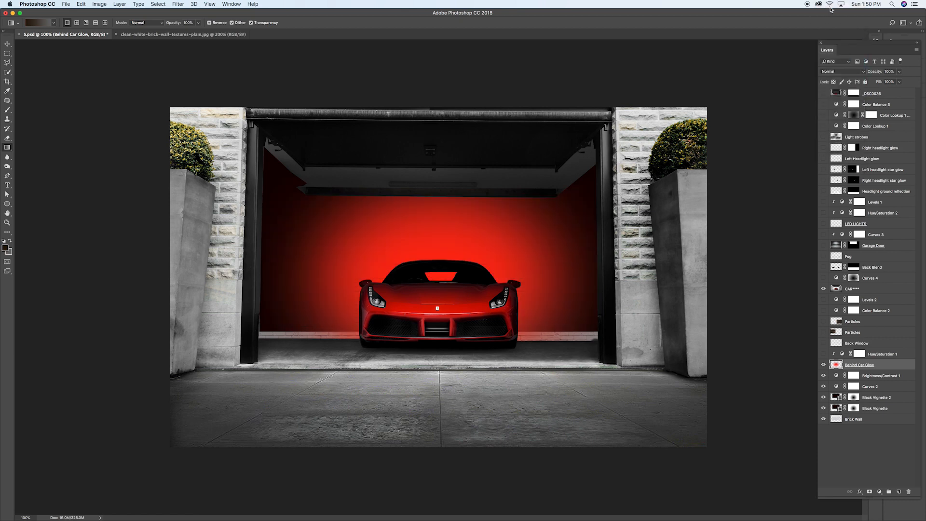
click(849, 71)
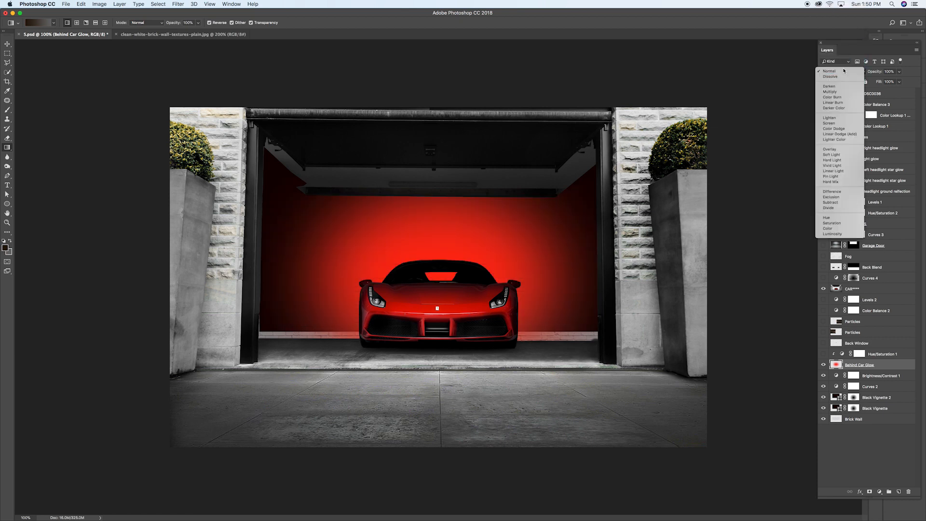
click(841, 150)
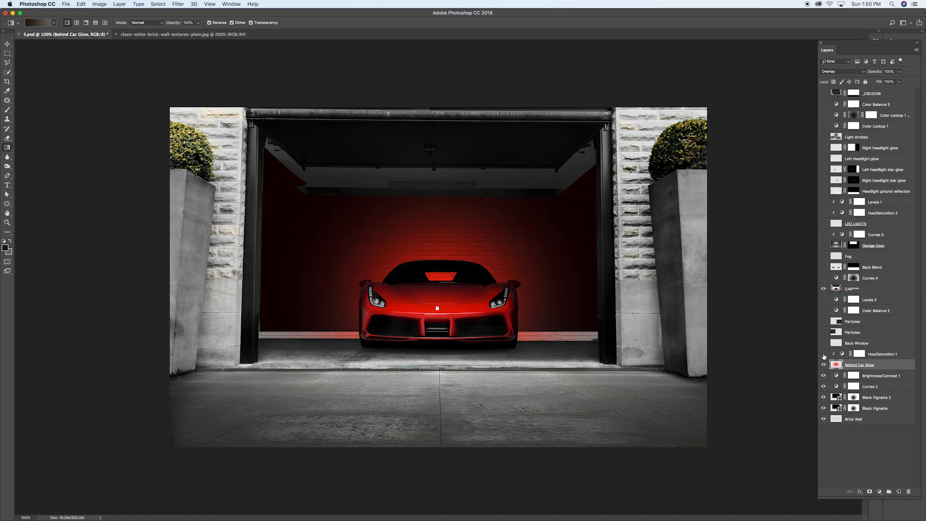
Step: Preview the Hue/Saturation 1 adjustment on the glow, and compare the composite with the original _DSC0036 photo
click(823, 354)
click(822, 355)
click(824, 93)
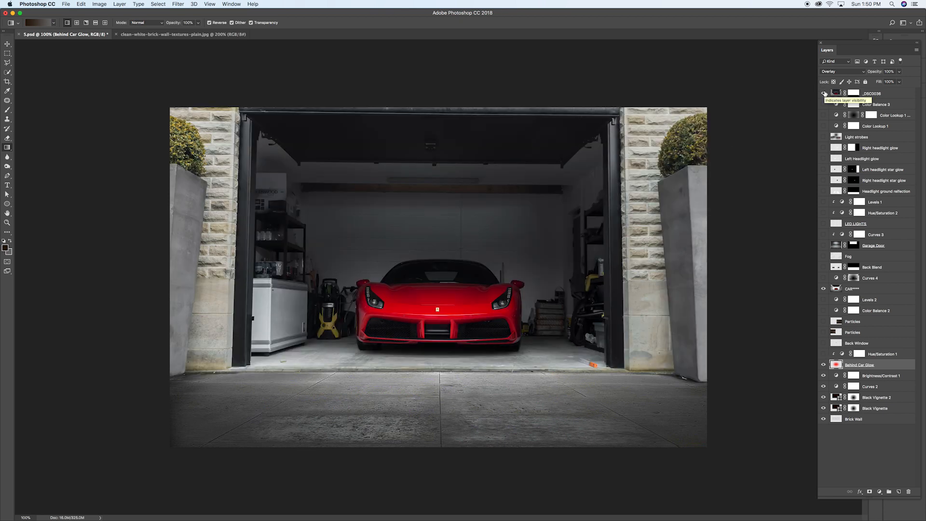
click(824, 93)
click(824, 93)
click(823, 93)
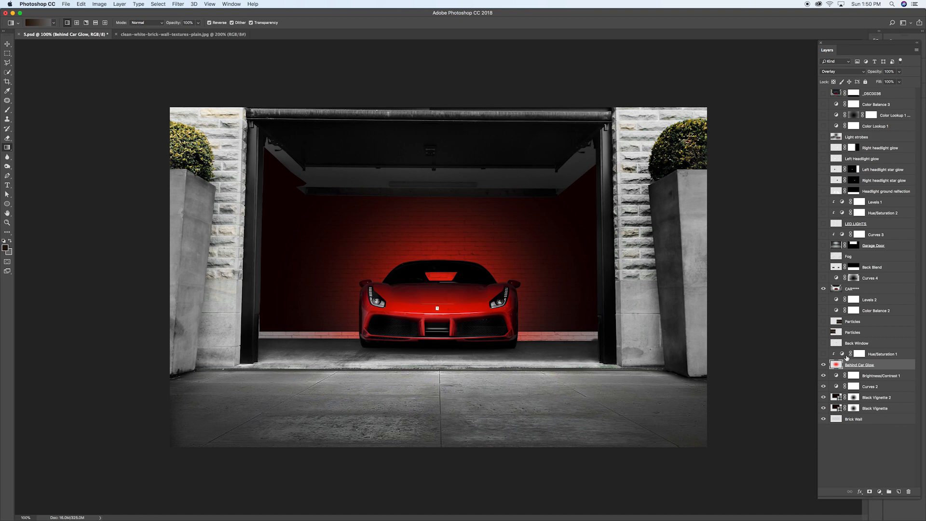
Step: Show the Hue/Saturation 1 adjustment and the Back Window layer, and select Back Window
click(823, 353)
click(822, 343)
click(822, 342)
click(823, 342)
click(836, 344)
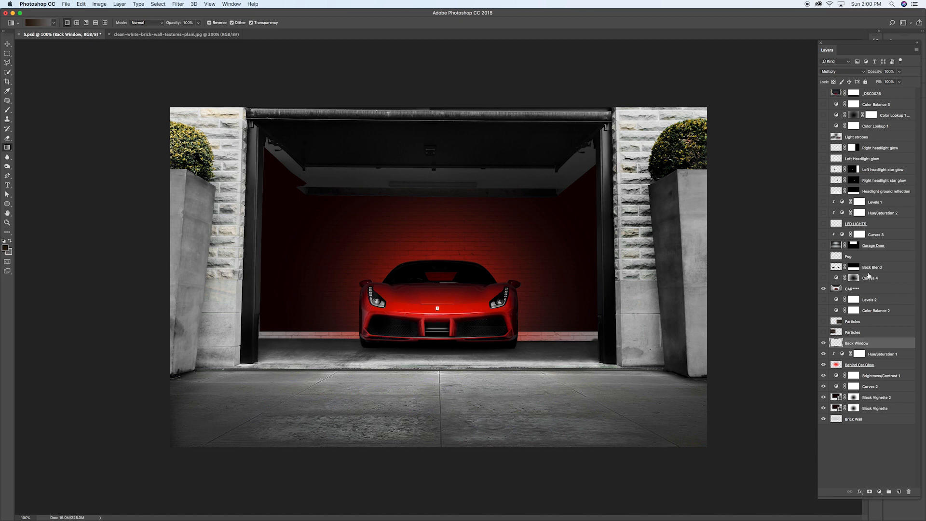
Step: Show the Back Blend layer and draw a rectangle shape about 1900 × 280 px above it, spanning the garage opening
click(824, 268)
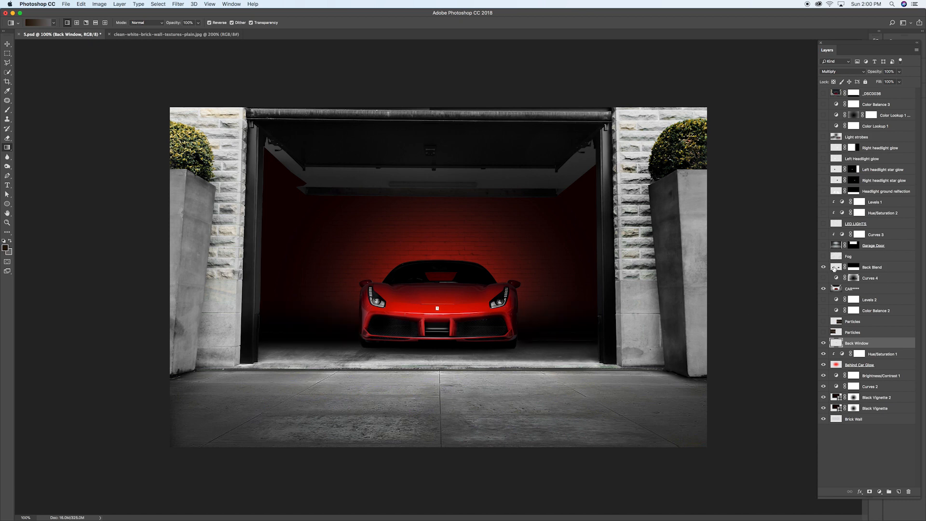
click(833, 269)
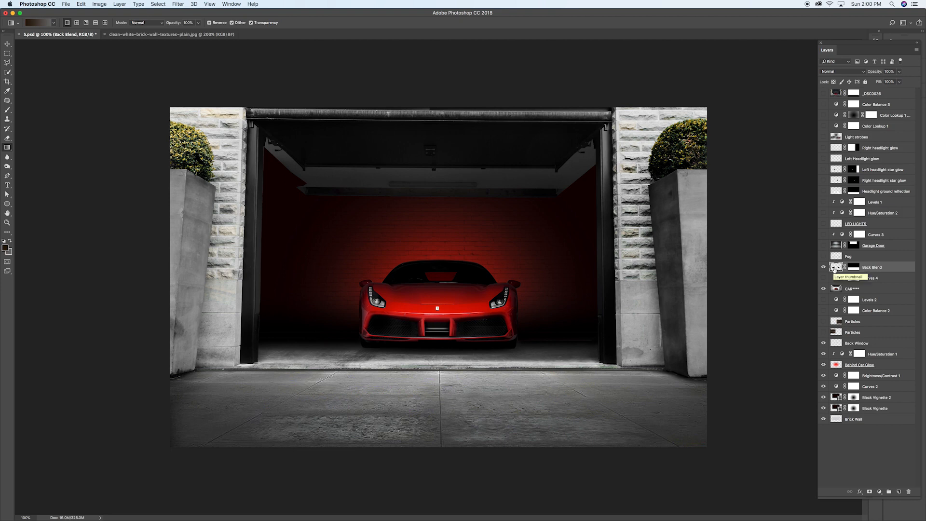
click(8, 204)
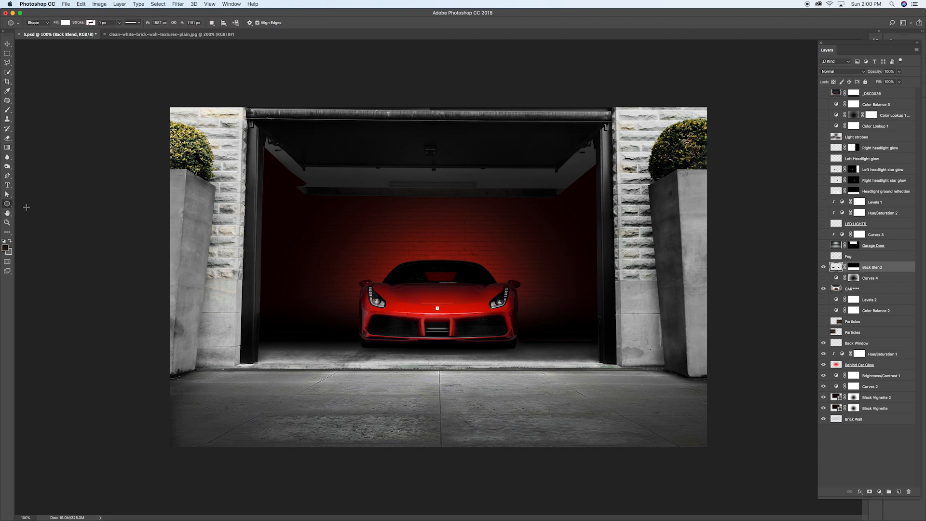
click(41, 203)
drag(261, 221, 604, 271)
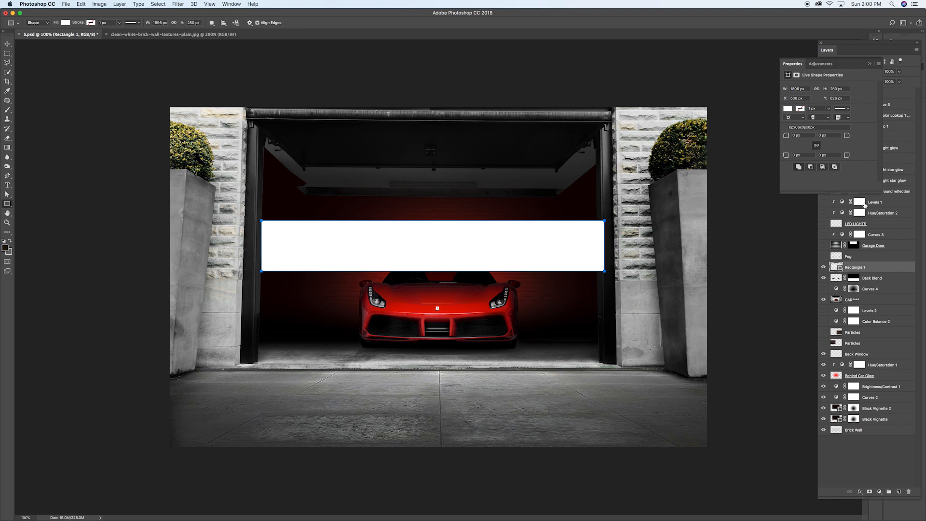
Step: Change the rectangle's fill colour to black and rasterize its layer
double_click(836, 267)
click(721, 260)
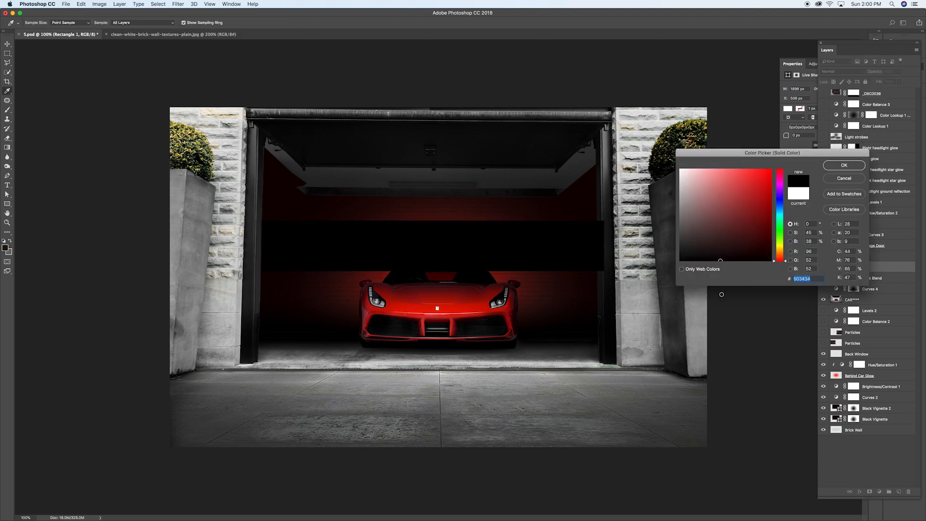
click(844, 166)
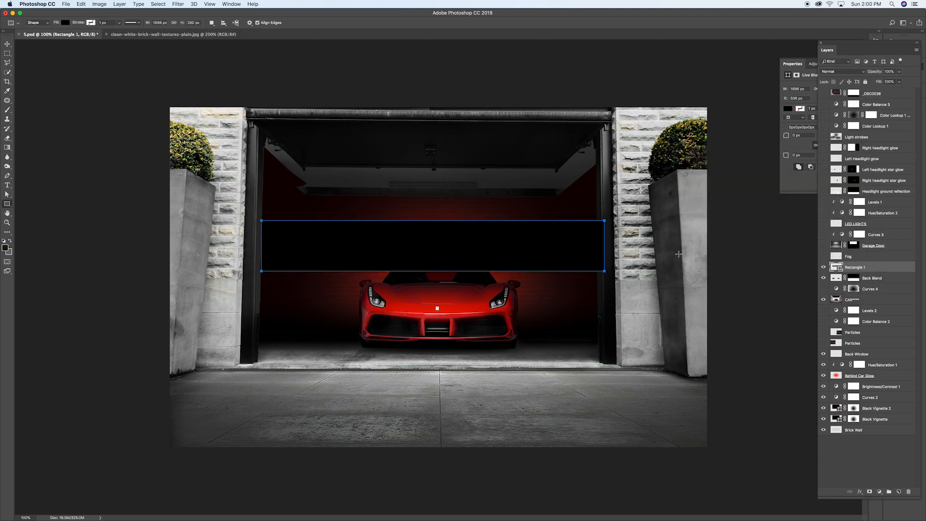
right_click(885, 263)
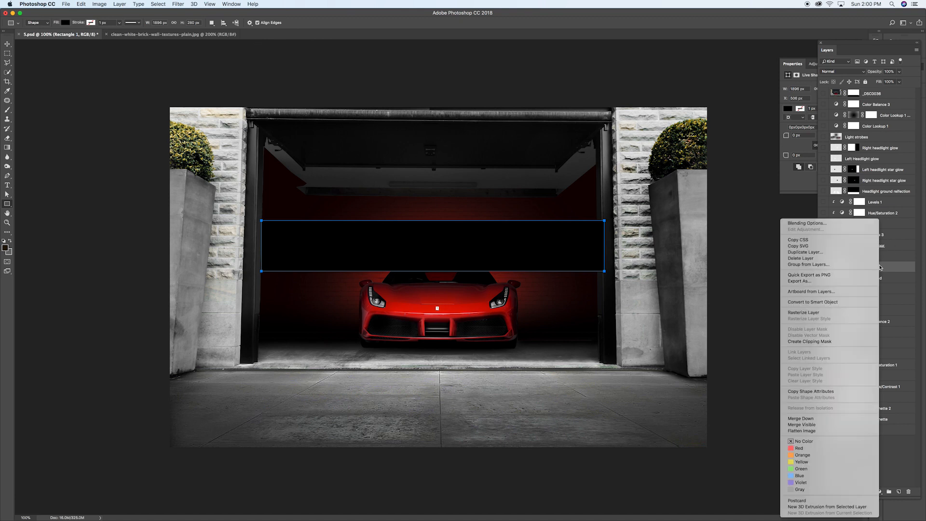
click(846, 315)
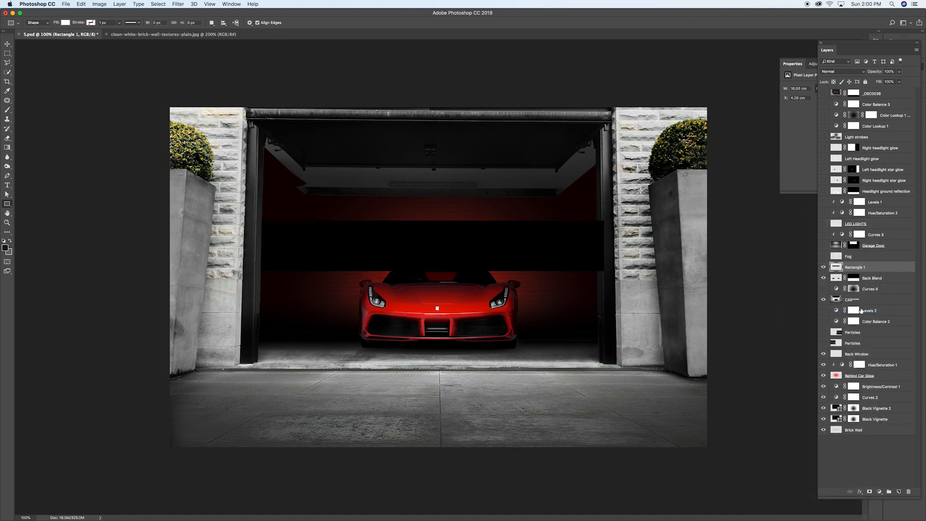
Step: Apply a Gaussian Blur with a 50.1 px radius to the black rectangle layer
click(178, 3)
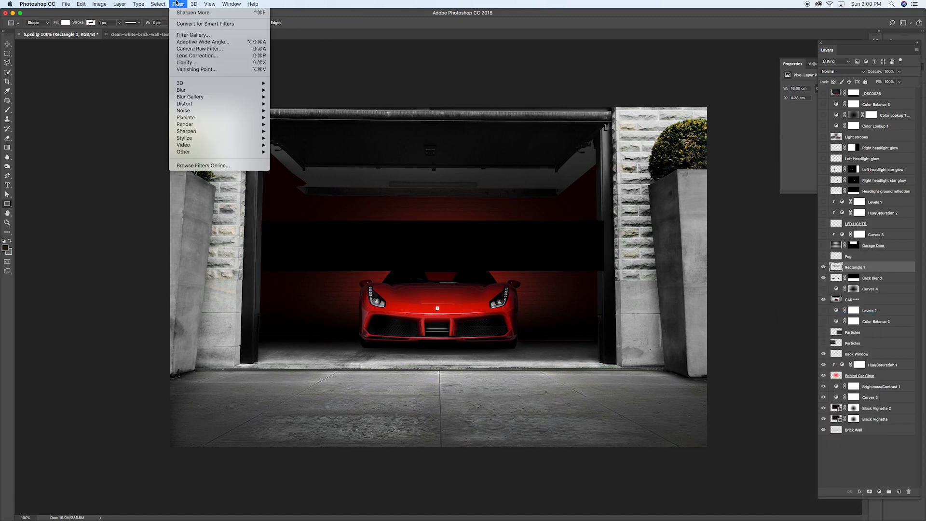
mouse_move(255, 90)
click(295, 117)
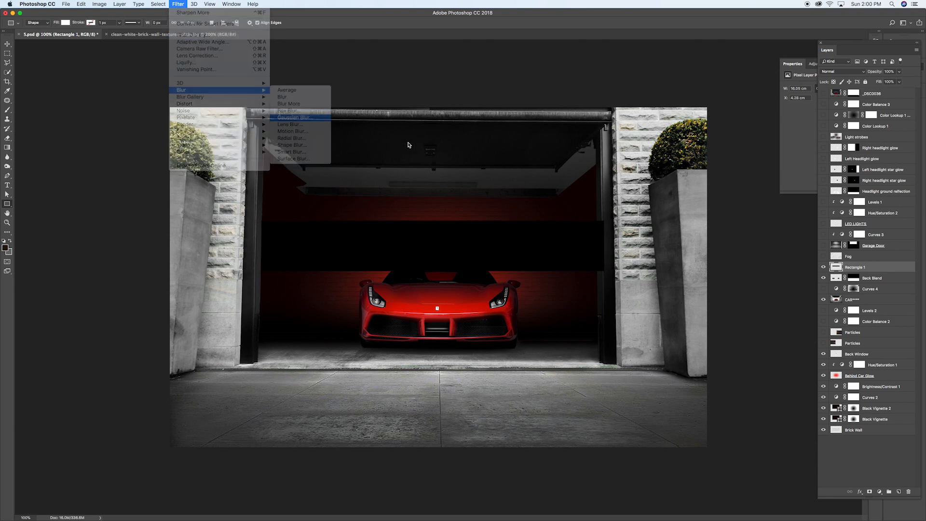
drag(679, 234, 685, 238)
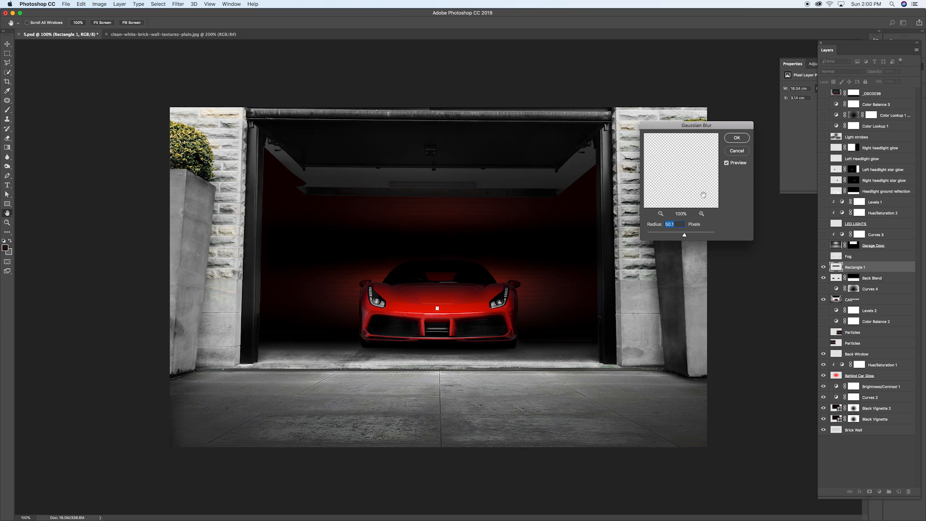
click(734, 138)
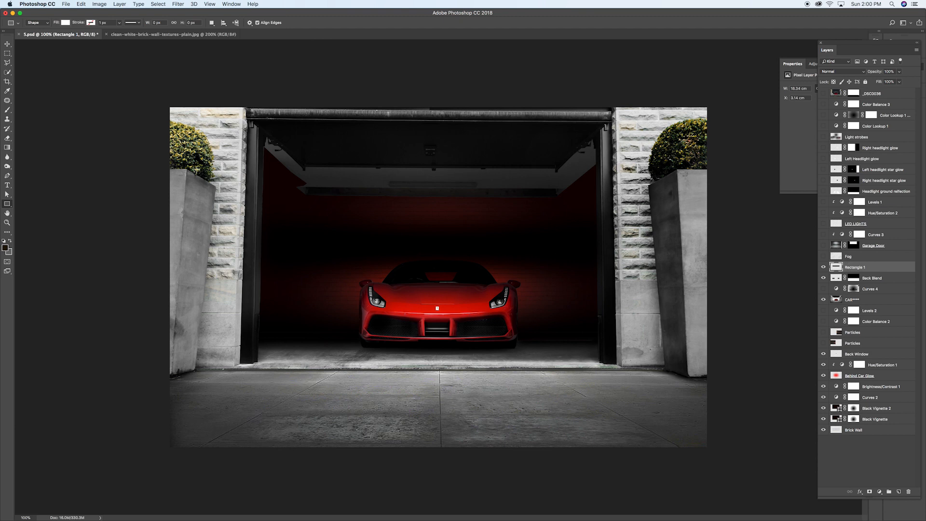
Step: Move the blurred black rectangle down over the lower half of the car and hide the Back Blend layer
click(7, 44)
drag(366, 240, 366, 314)
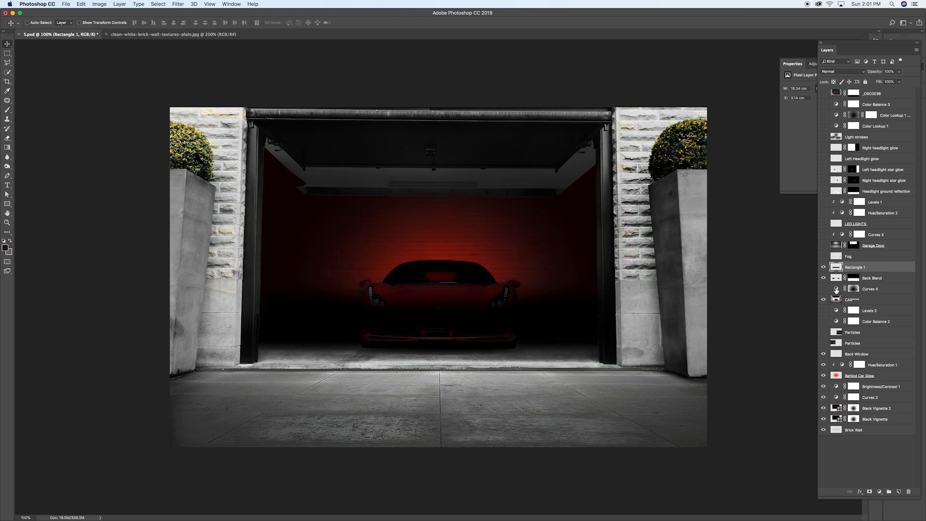
click(823, 278)
mouse_move(463, 319)
mouse_down()
mouse_move(460, 330)
mouse_move(477, 331)
mouse_move(464, 331)
mouse_up()
Step: Widen the blurred rectangle on both sides to span the garage opening, and fine-tune its position at the car's base
key(super+t)
drag(616, 331, 639, 331)
drag(223, 331, 216, 332)
key(Return)
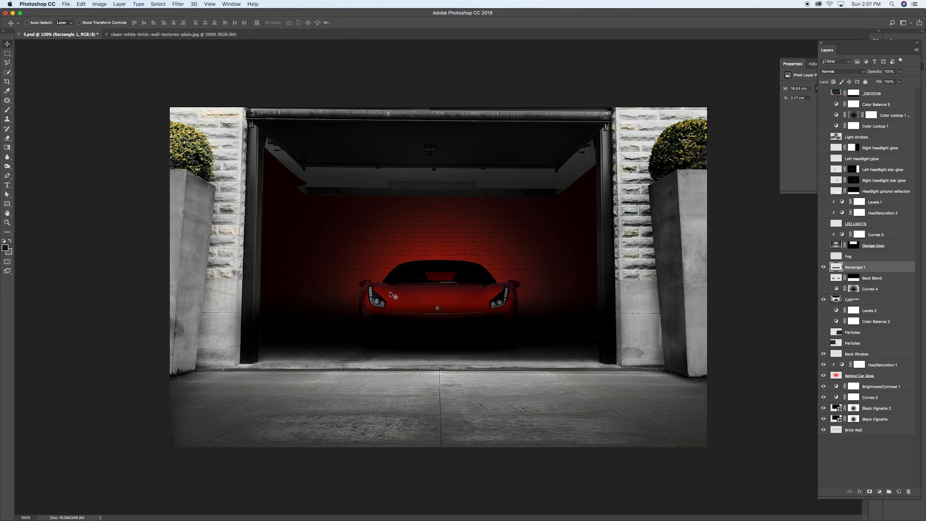
drag(341, 331, 336, 327)
drag(502, 337, 502, 342)
Step: Add a layer mask to the rectangle and try a soft black 108 px brush with 0% hardness over the car's bumper
click(868, 491)
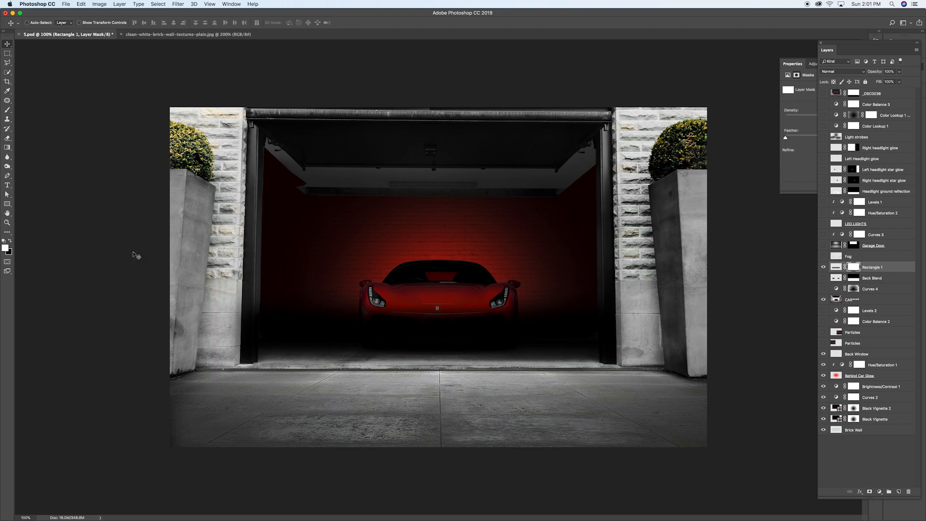
click(7, 111)
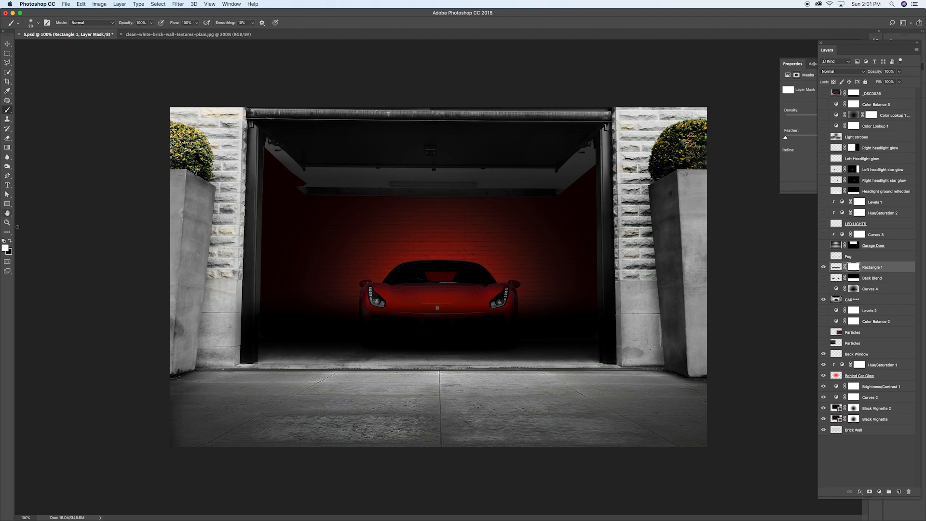
click(10, 241)
right_click(406, 320)
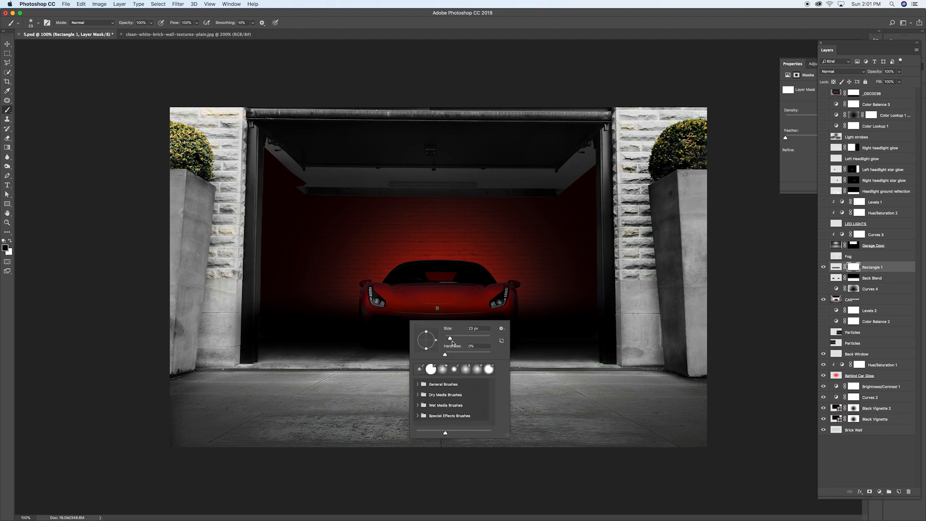
click(469, 337)
mouse_move(400, 304)
mouse_down()
mouse_move(396, 351)
mouse_move(394, 337)
mouse_move(393, 348)
mouse_move(382, 331)
mouse_up()
key(ctrl+z)
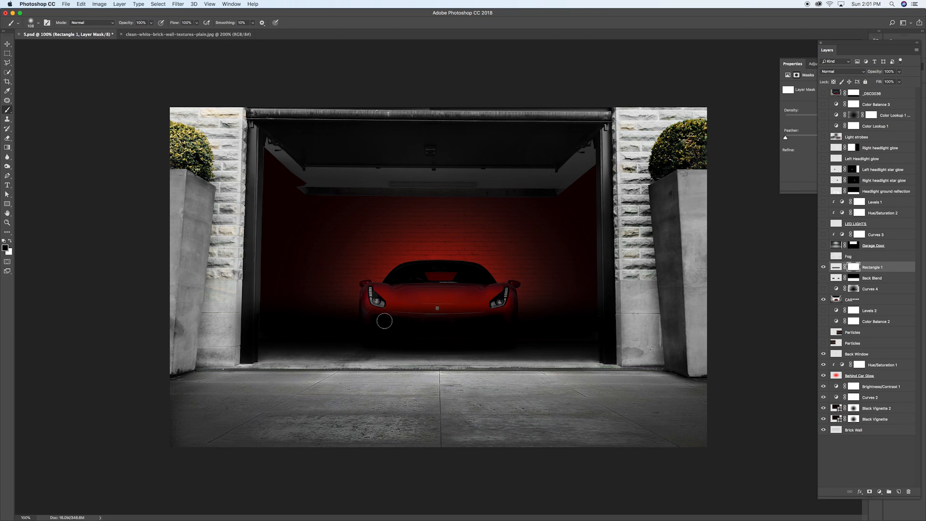
Step: Nudge the rectangle into place and paint its mask black over the car's front to uncover the bumper and headlights
click(8, 44)
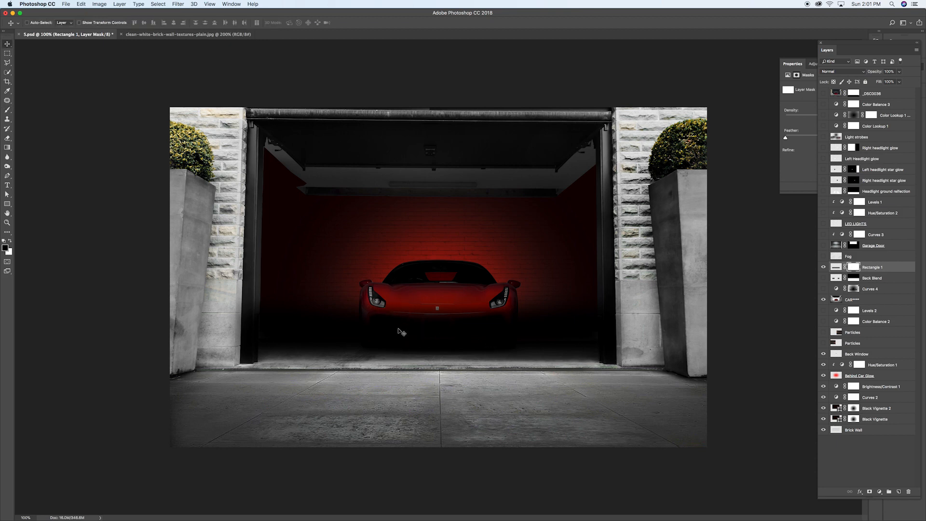
click(824, 267)
drag(479, 317, 480, 316)
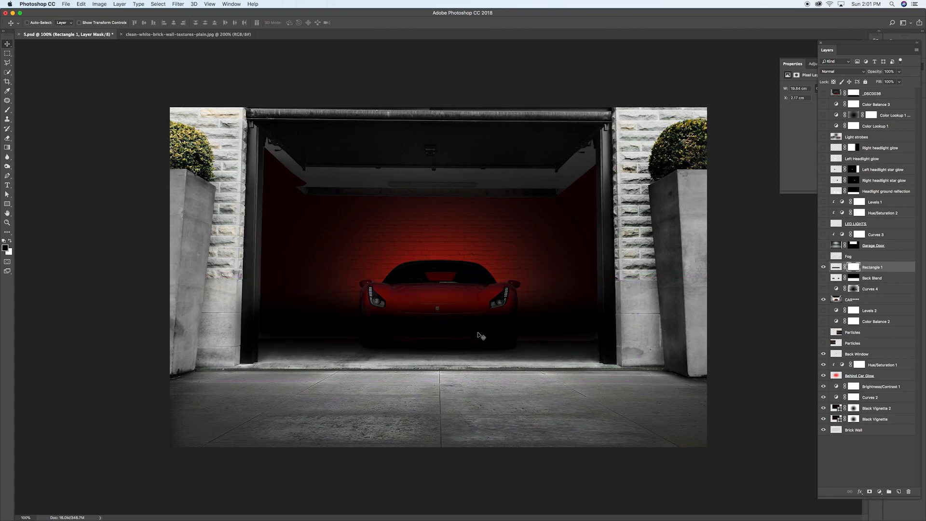
click(7, 110)
mouse_move(414, 319)
mouse_down()
mouse_move(412, 332)
mouse_move(463, 314)
mouse_move(402, 320)
mouse_move(379, 310)
mouse_move(369, 325)
mouse_move(424, 334)
mouse_up()
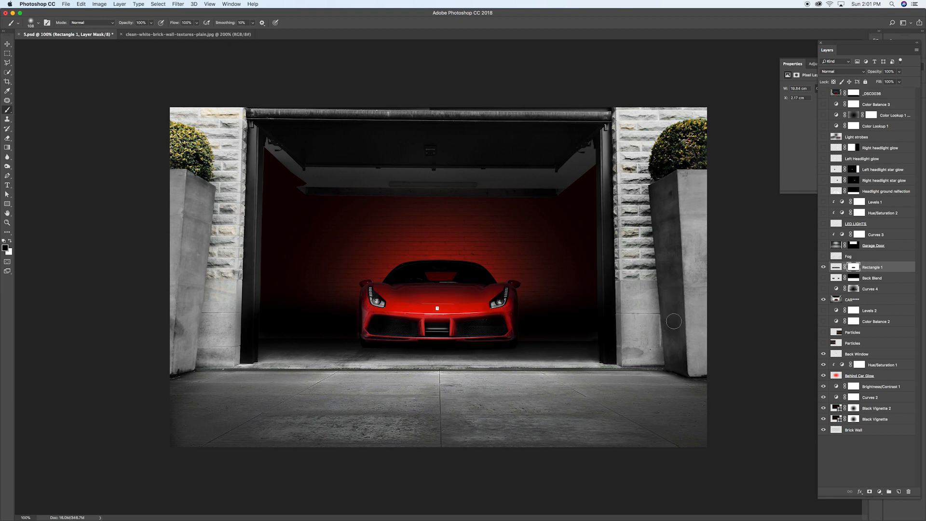
Step: Paint the rectangle's mask black over the door-frame pillars on both sides and compare before and after
drag(839, 267, 899, 492)
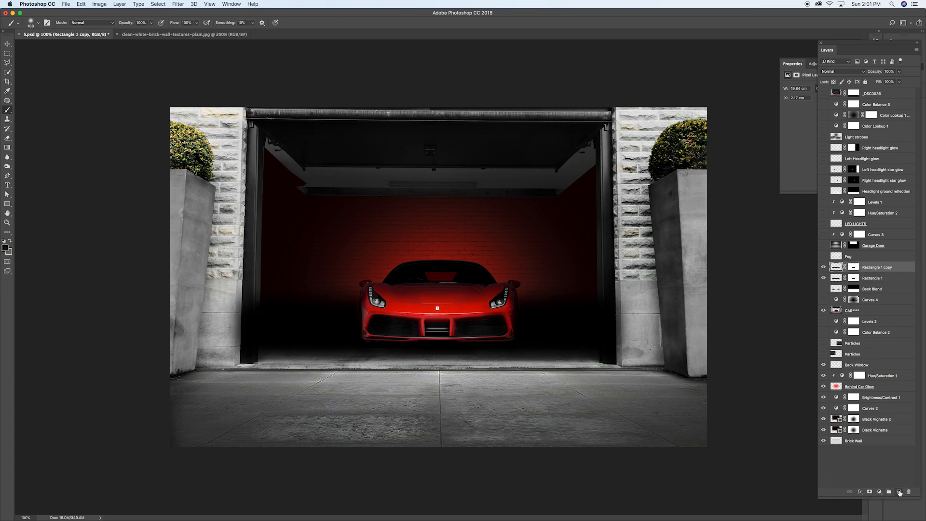
key(super+z)
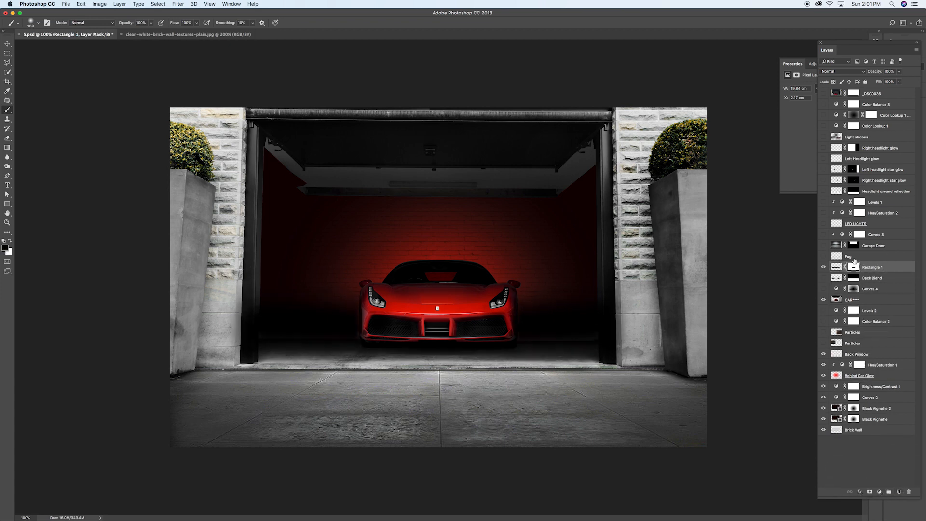
mouse_move(246, 288)
mouse_down()
mouse_move(244, 361)
mouse_move(252, 280)
mouse_move(246, 358)
mouse_up()
mouse_move(609, 353)
mouse_down()
mouse_move(602, 286)
mouse_move(603, 349)
mouse_move(633, 367)
mouse_move(620, 366)
mouse_move(612, 257)
mouse_move(611, 359)
mouse_move(609, 289)
mouse_move(611, 343)
mouse_up()
key(super+z)
key(super+z)
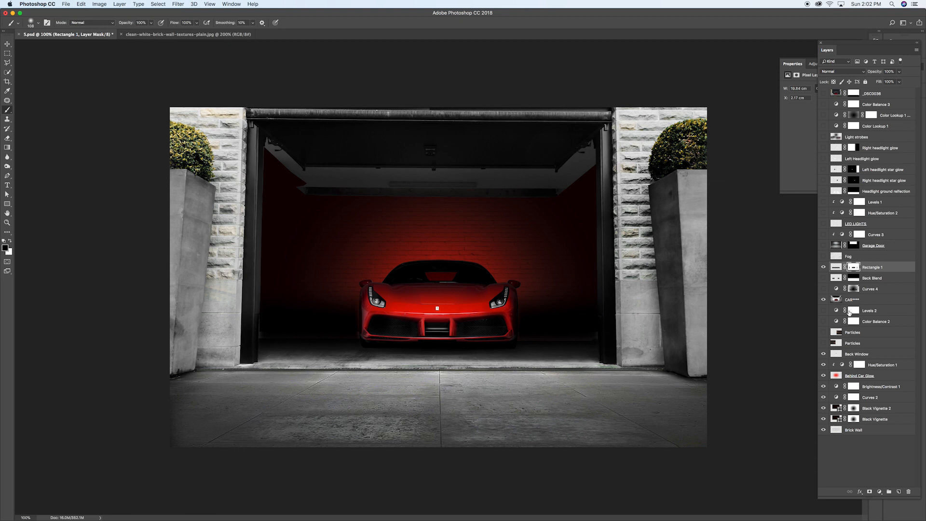
Step: Duplicate the masked Rectangle 1 layer to deepen the shadow and merge both rectangle layers into one
drag(838, 268, 899, 492)
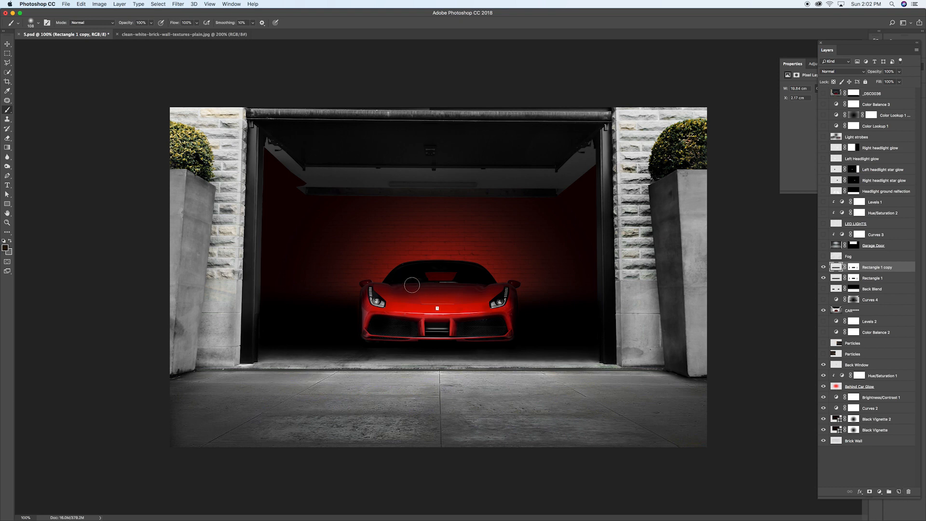
mouse_move(412, 284)
mouse_down()
mouse_move(401, 285)
mouse_move(473, 286)
mouse_up()
key(cmd+z)
click(852, 267)
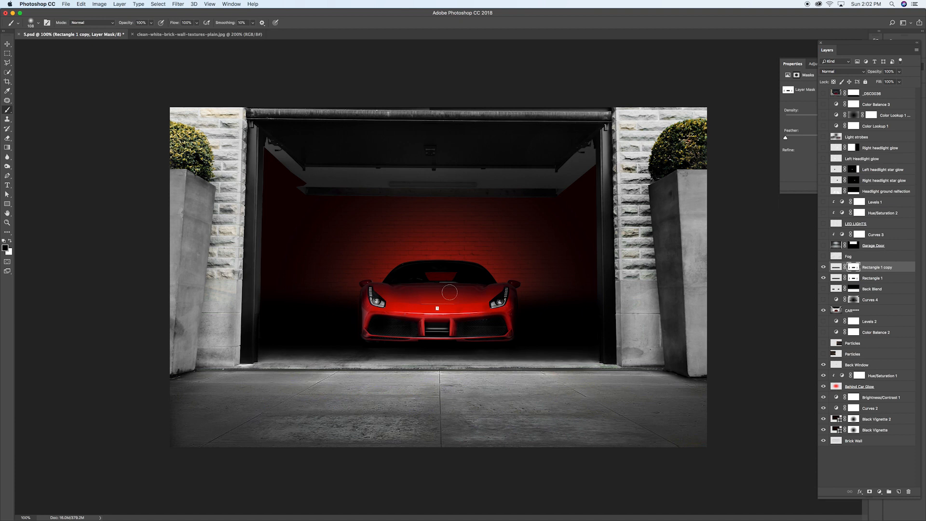
click(852, 279)
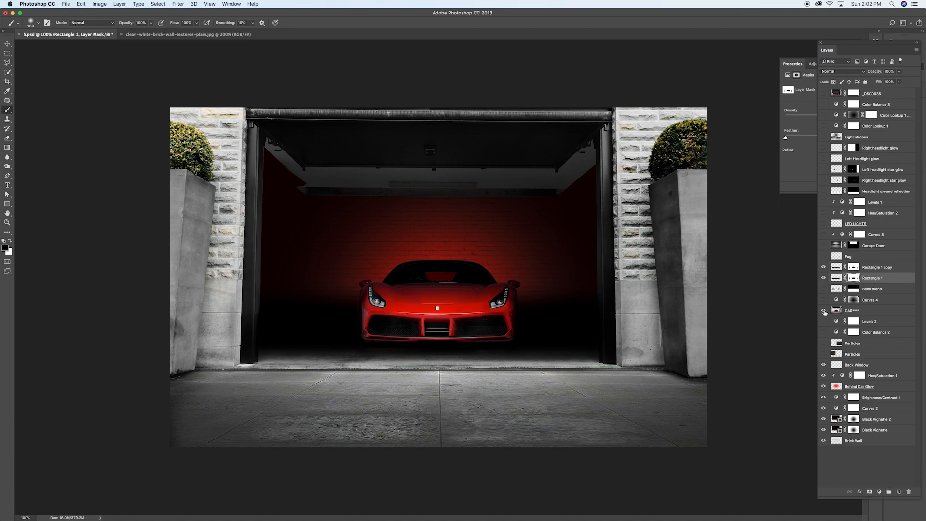
shift+click(843, 269)
right_click(843, 269)
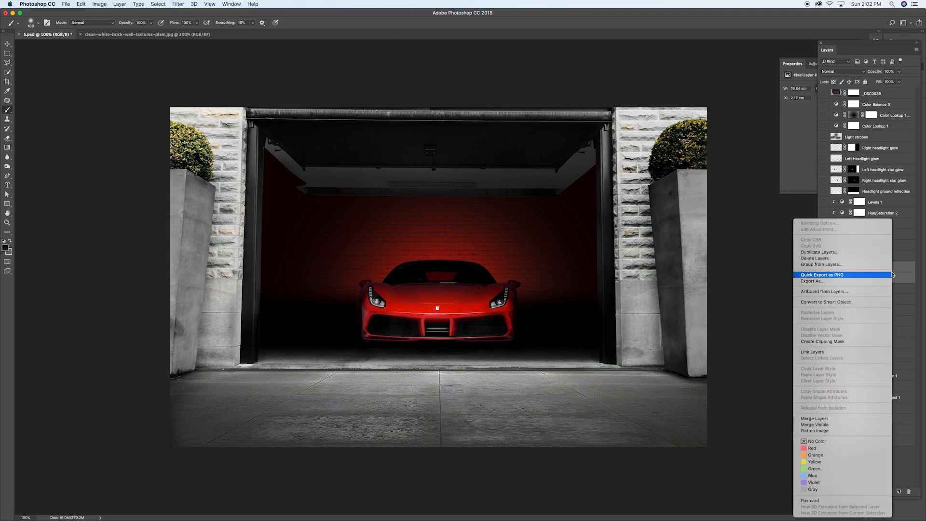
click(847, 419)
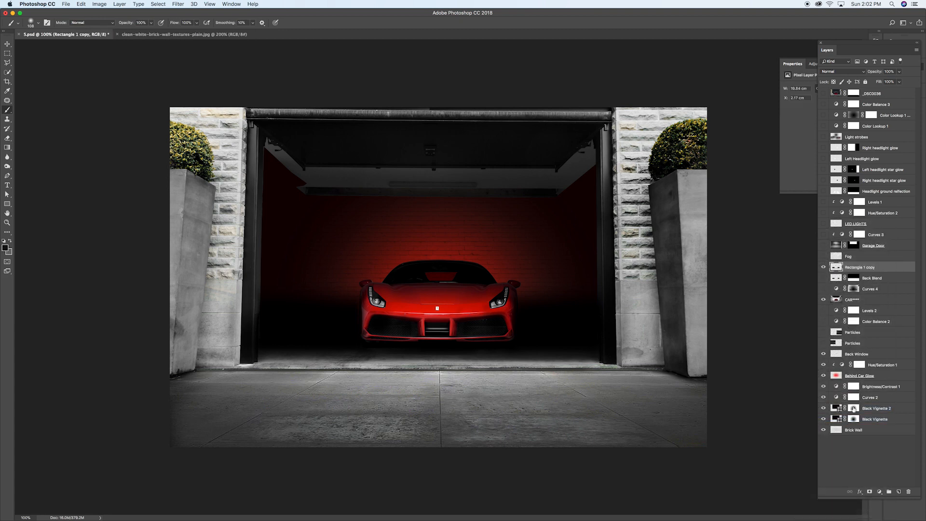
Step: Compare the merged rectangle with the Back Blend layer, keep Back Blend shown, and delete the merged rectangle layer
click(822, 267)
click(823, 267)
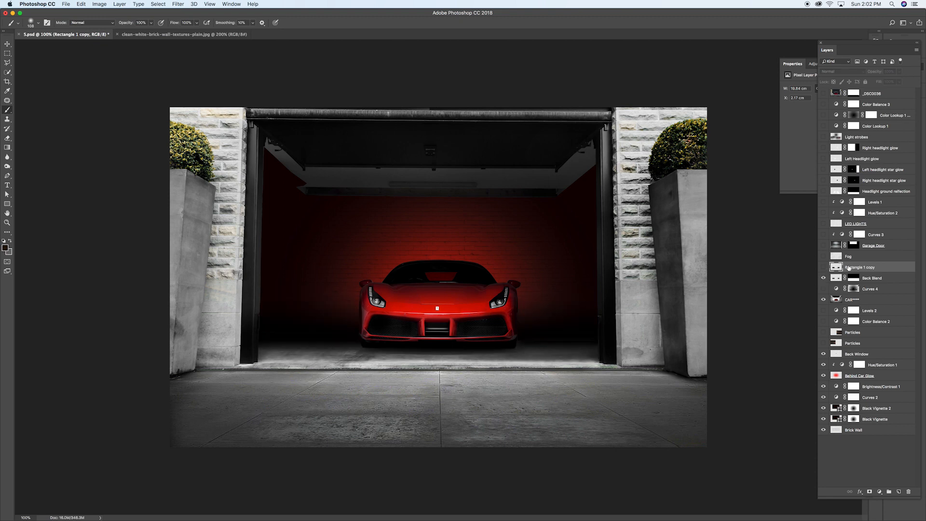
key(Delete)
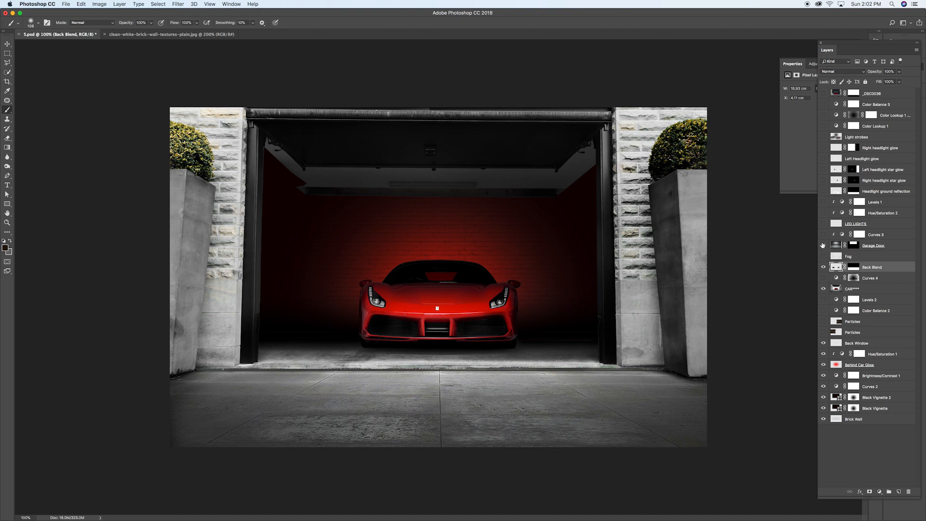
Step: Show the Garage Door layer and the Curves 4 adjustment, and select the Curves 4 mask
click(823, 245)
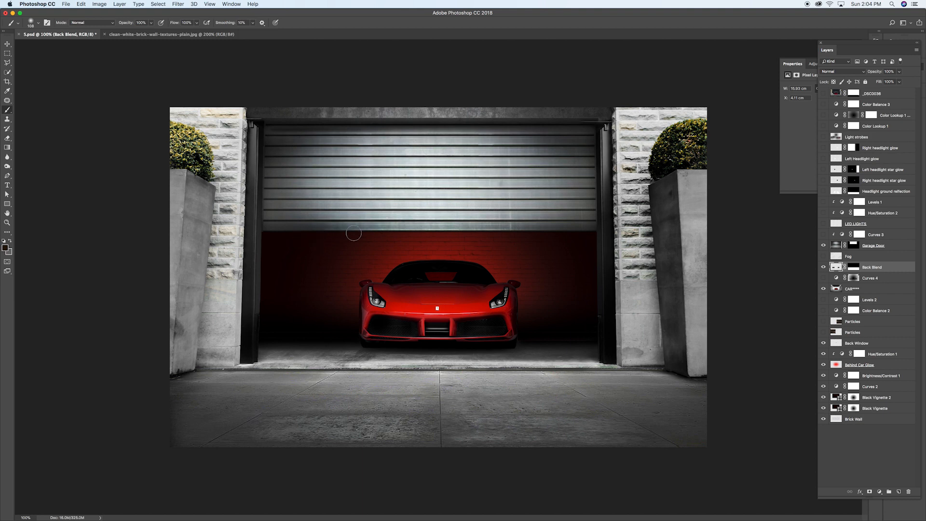
click(823, 279)
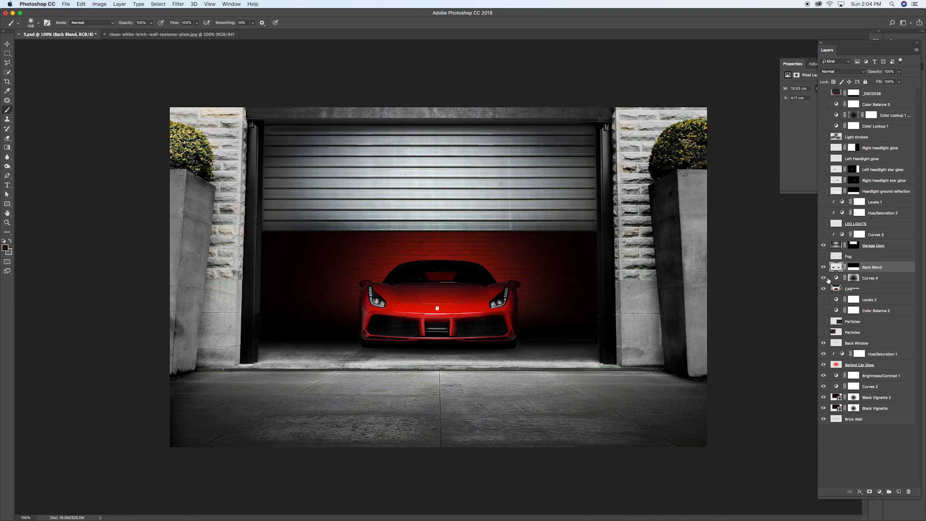
click(851, 278)
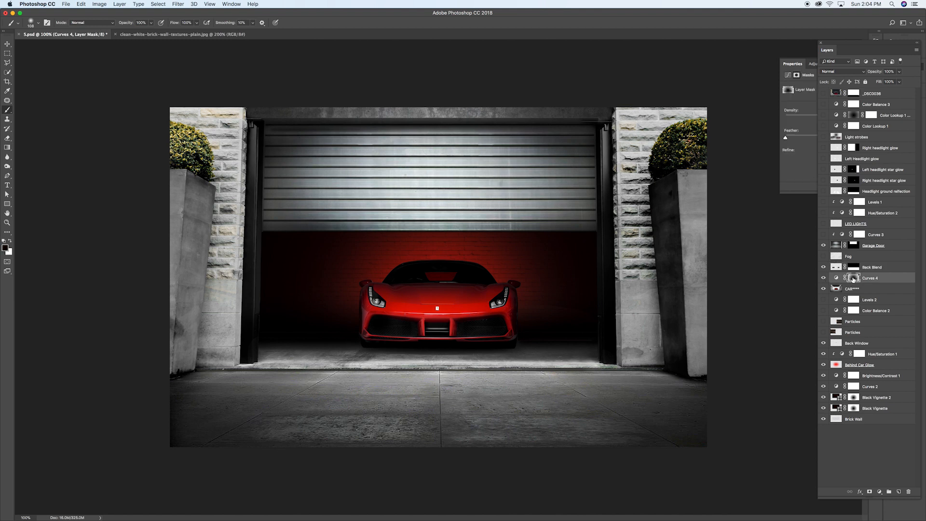
Step: Disable the Curves 4 mask to examine the full adjustment and its curve, and enable the mask again
right_click(852, 279)
click(829, 281)
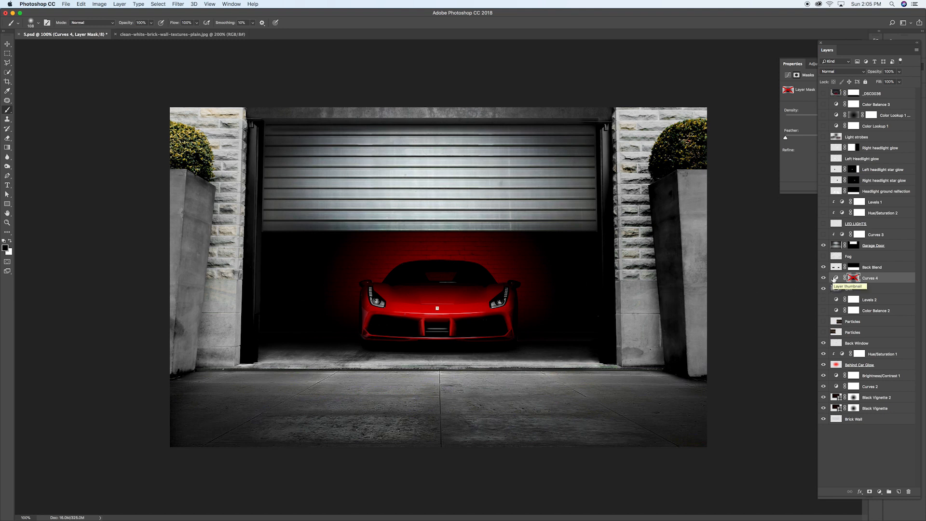
click(834, 279)
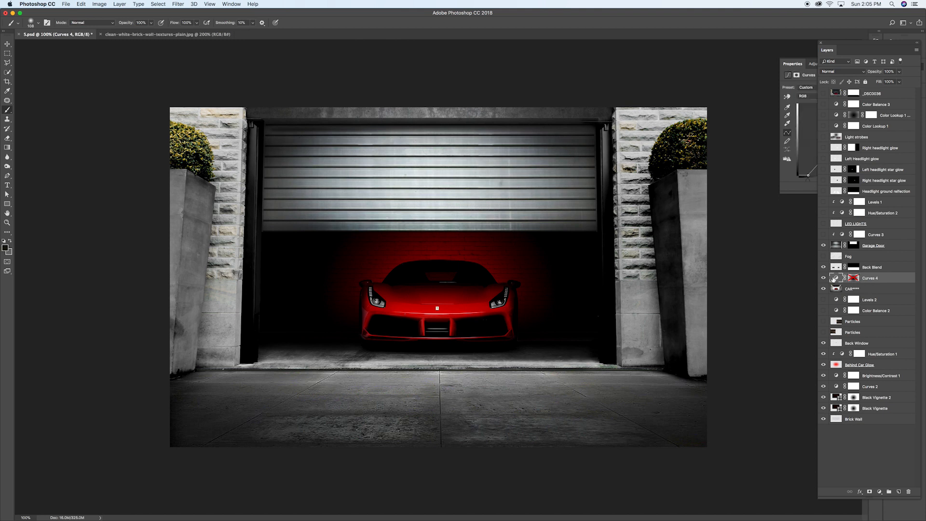
drag(796, 66, 718, 48)
click(803, 64)
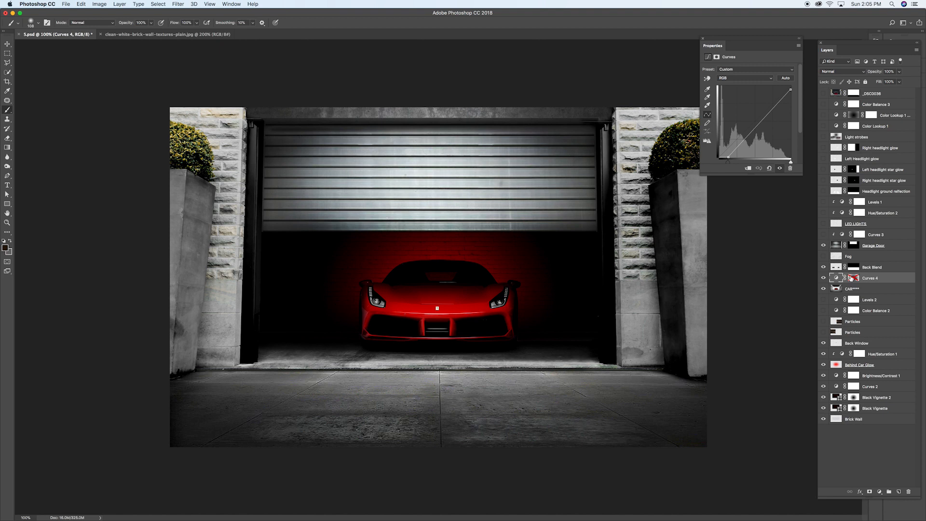
right_click(850, 278)
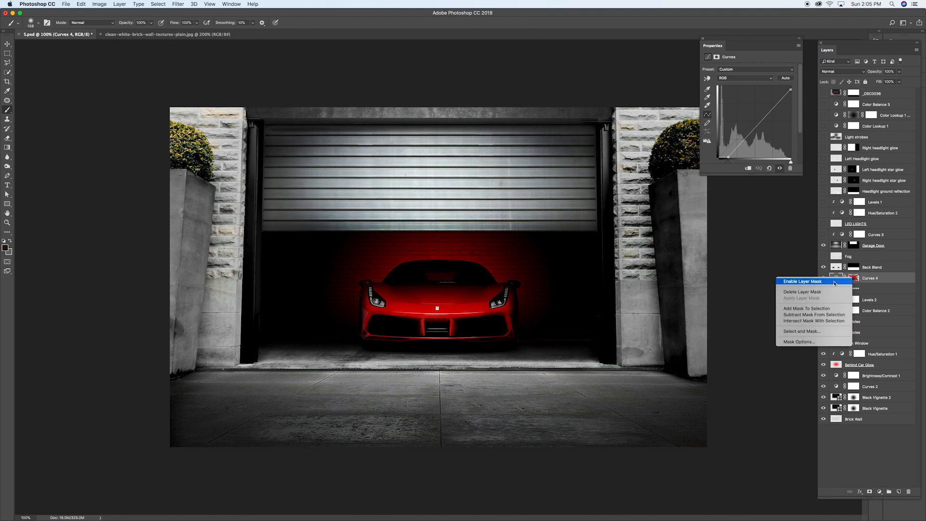
click(834, 283)
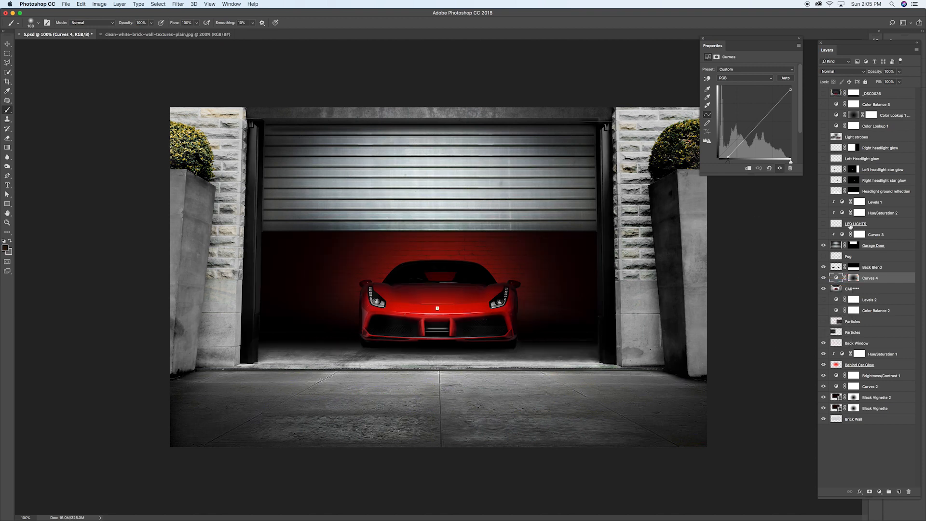
Step: Compare the image with and without the Curves 4 adjustment, leave it shown, and close its properties
click(823, 278)
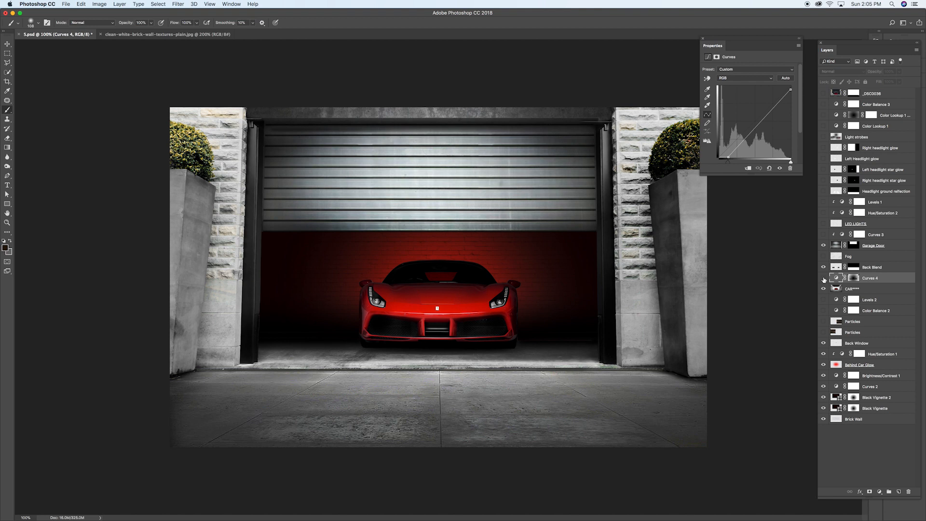
click(823, 278)
click(824, 278)
click(823, 278)
click(824, 278)
click(823, 278)
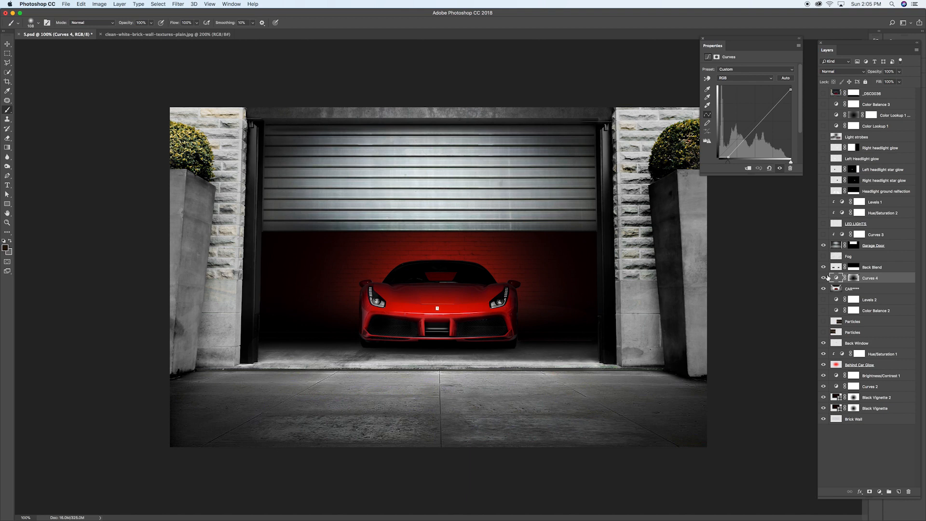
click(703, 41)
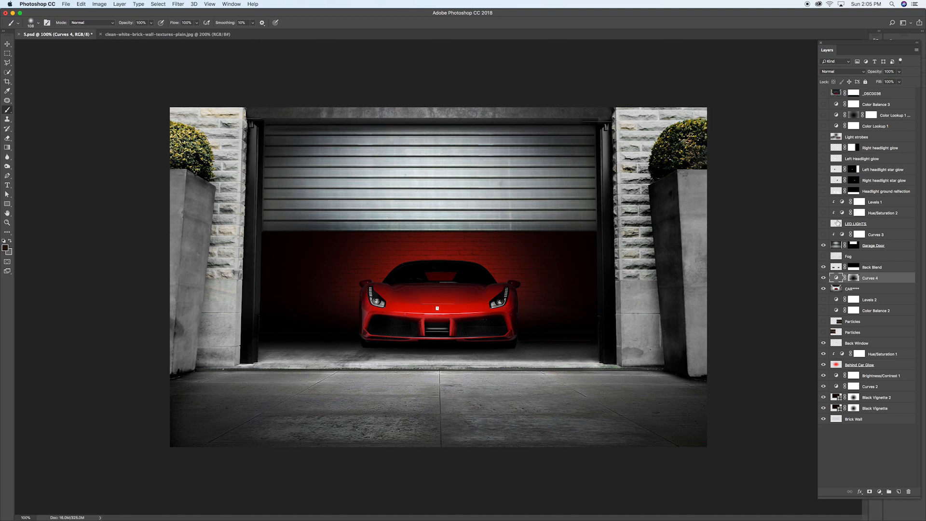
Step: Select the Fog layer and show it
click(835, 259)
click(823, 257)
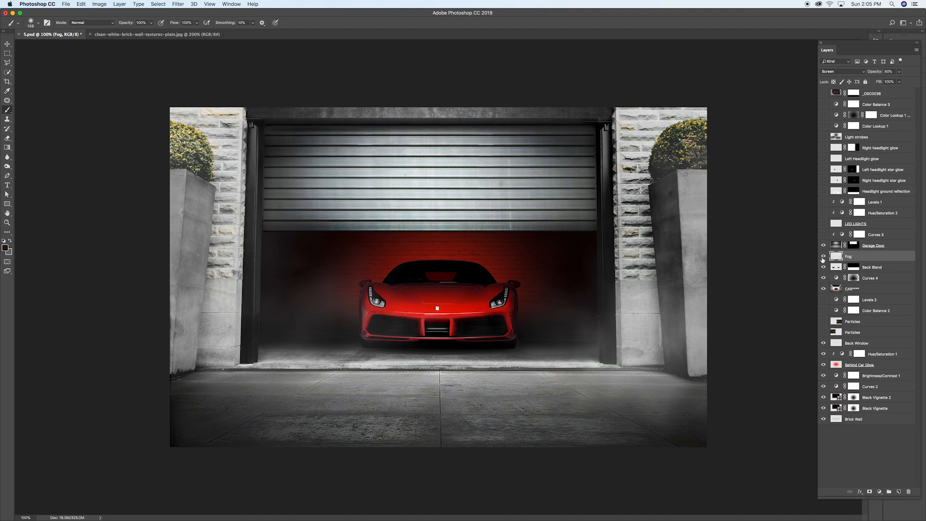
Step: Compare the image with and without the Fog layer, then show the Curves 3 adjustment clipped to Garage Door
click(823, 257)
click(823, 256)
click(834, 247)
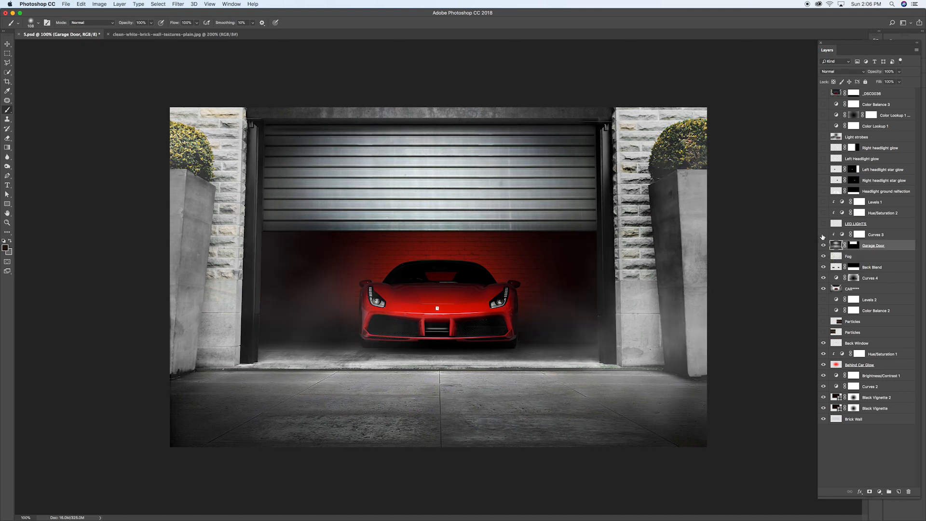
click(823, 234)
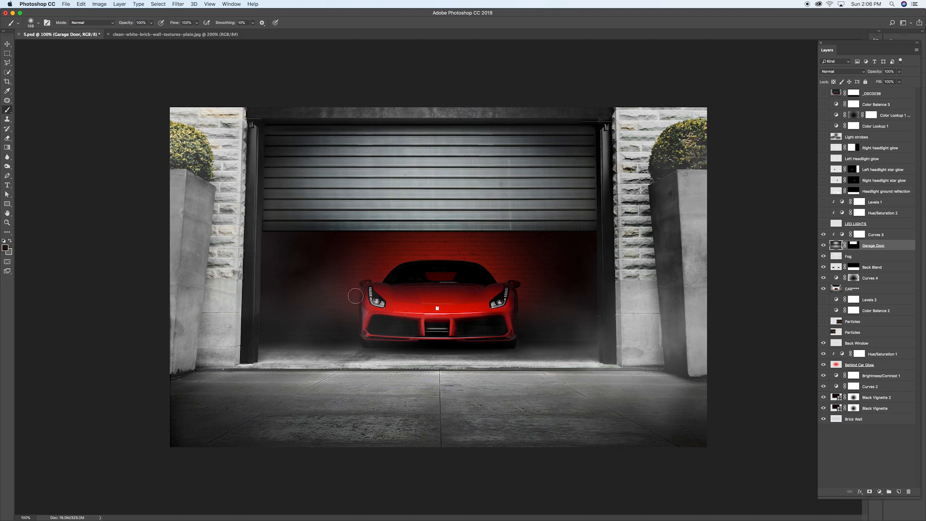
Step: Select the LED LIGHTS layer and show it, examining the car's headlights up close
click(869, 226)
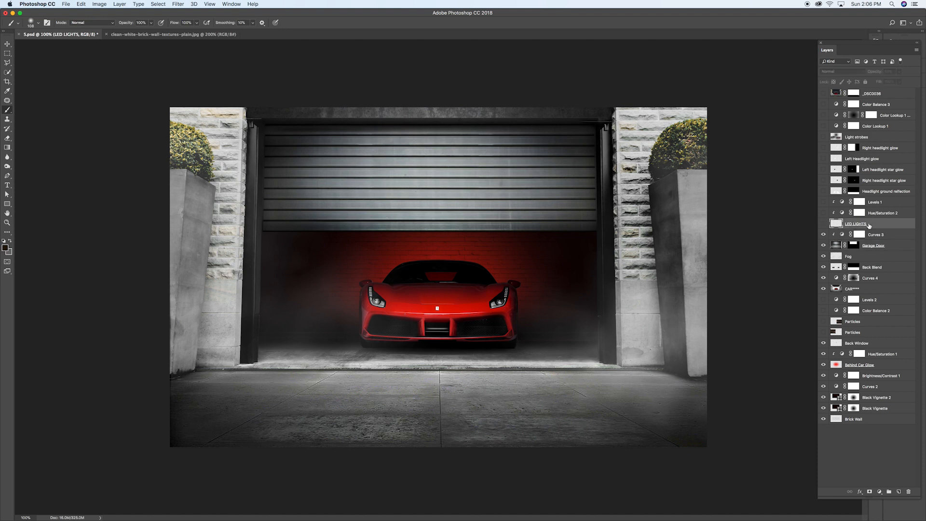
click(823, 224)
key(super+equal)
key(super+equal)
key(super+minus)
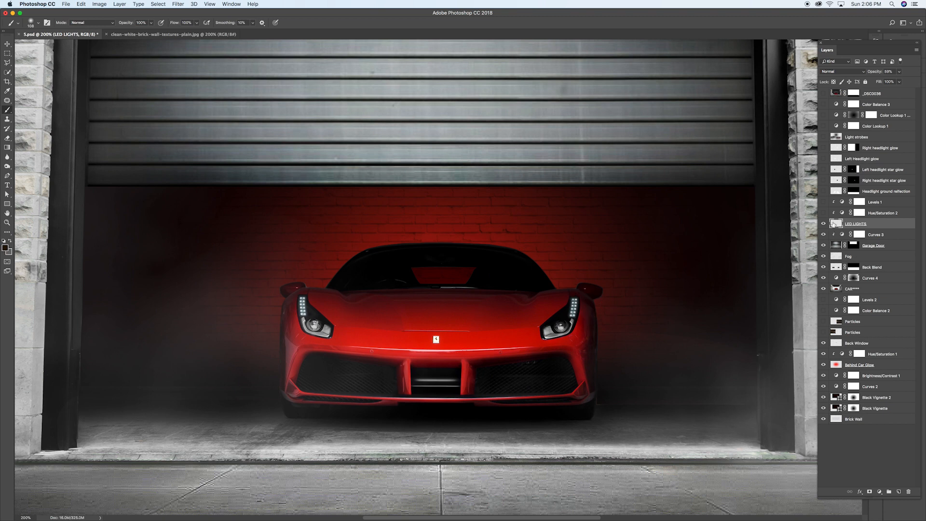
Step: Draw a 9 px circle with the Ellipse tool on the dark wall beside the car and fill it with white ffffff
click(6, 205)
click(38, 217)
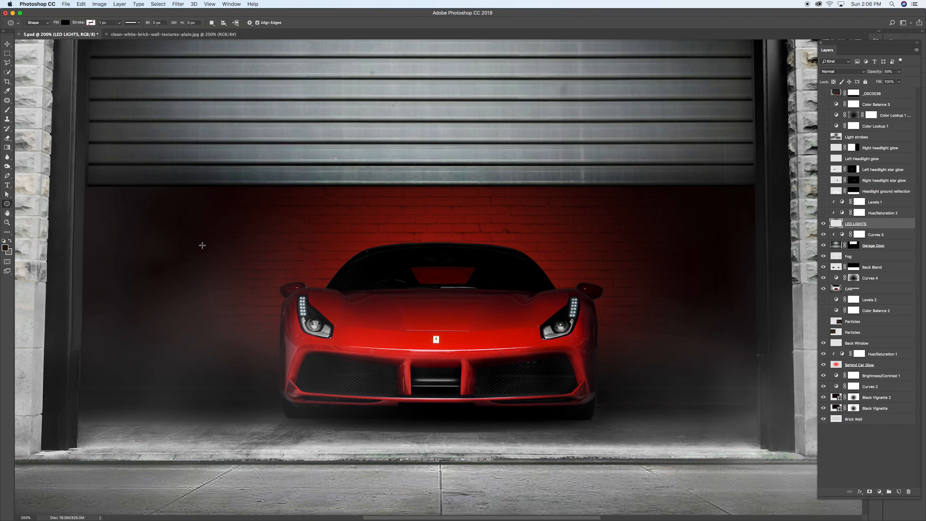
drag(244, 240, 249, 244)
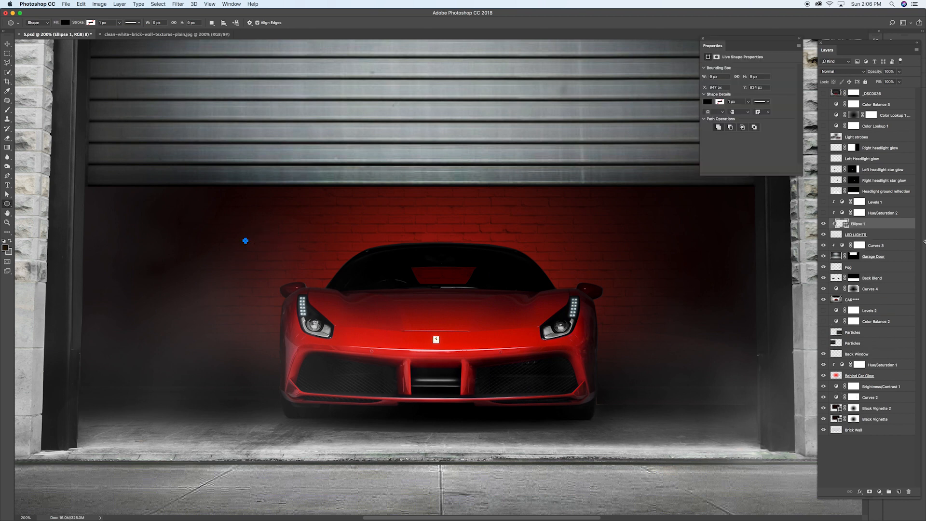
double_click(838, 223)
text(ffffff)
click(844, 165)
Step: Move the Ellipse 1 layer above Levels 1 and release its clipping mask
drag(869, 223, 881, 199)
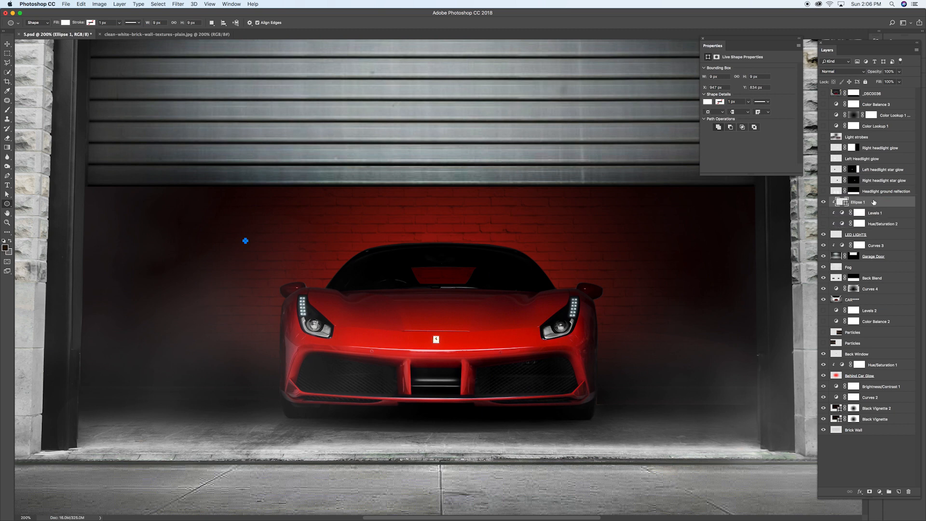
right_click(873, 202)
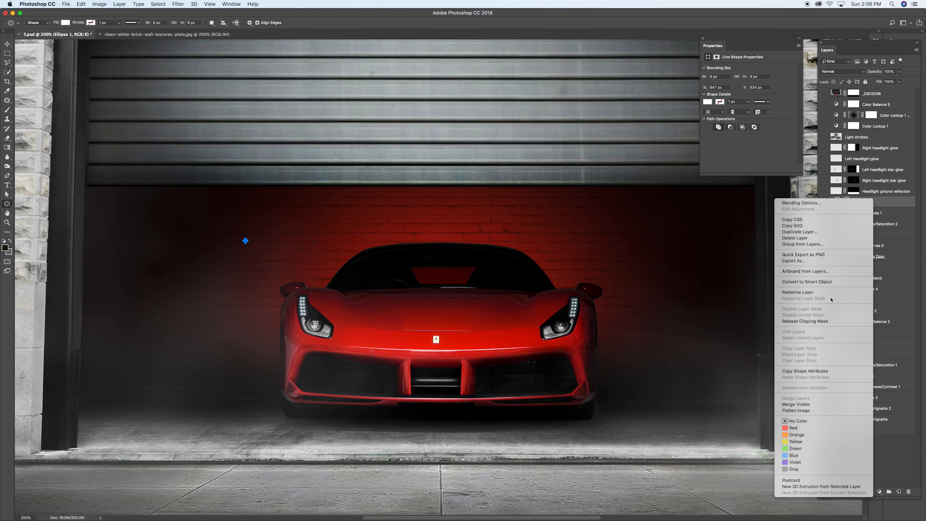
click(831, 321)
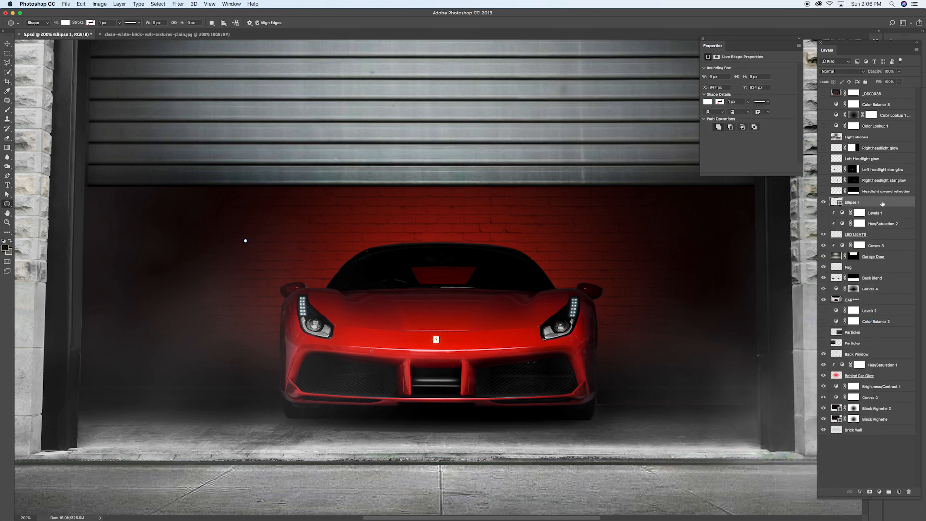
Step: Add an Outer Glow layer style to the Ellipse 1 circle and set the glow's opacity to about 53%
double_click(882, 203)
drag(652, 240, 630, 264)
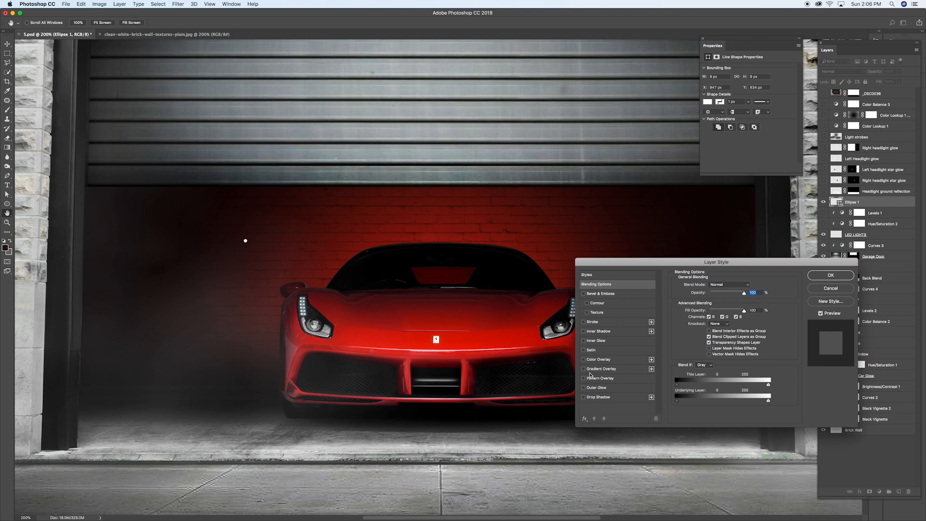
drag(651, 268, 607, 262)
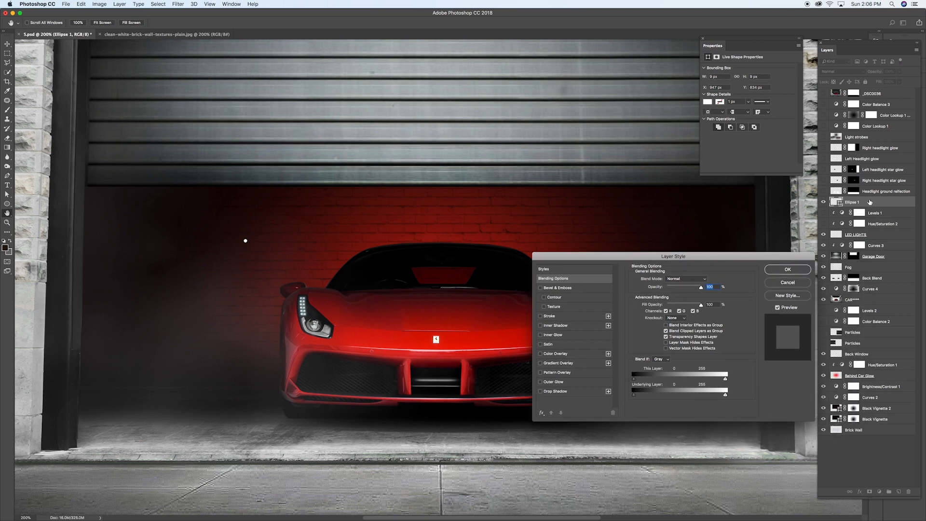
click(541, 382)
click(555, 382)
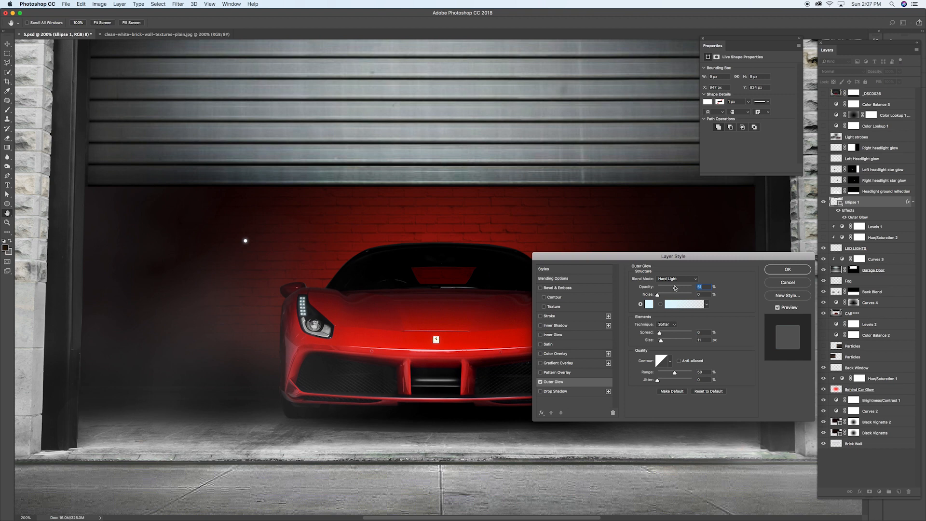
drag(667, 288, 676, 287)
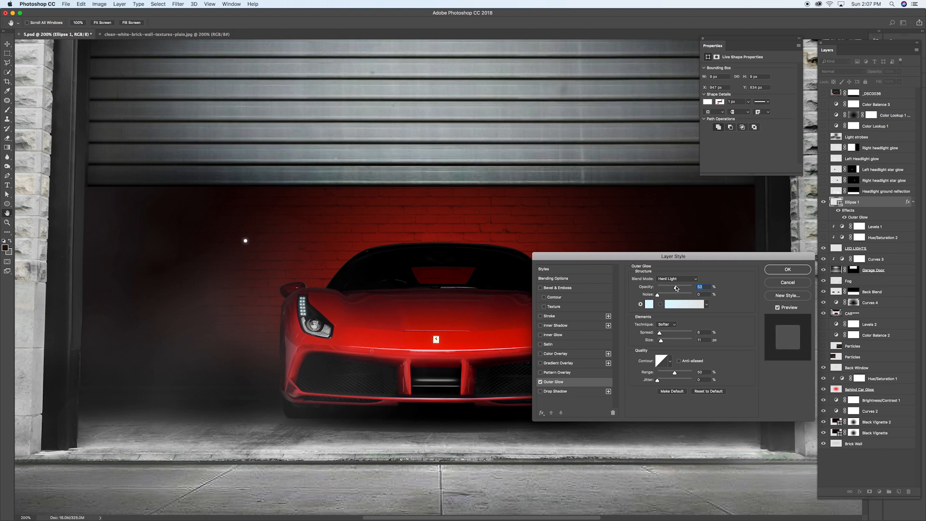
Step: Set the outer glow's colour to light blue b8edff and keep its blend mode at Hard Light
click(649, 304)
click(705, 168)
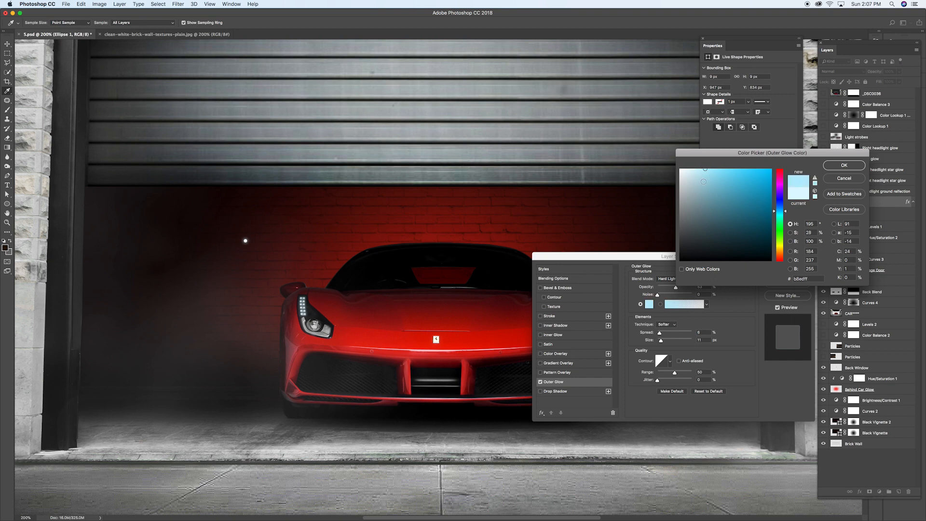
click(836, 166)
click(668, 278)
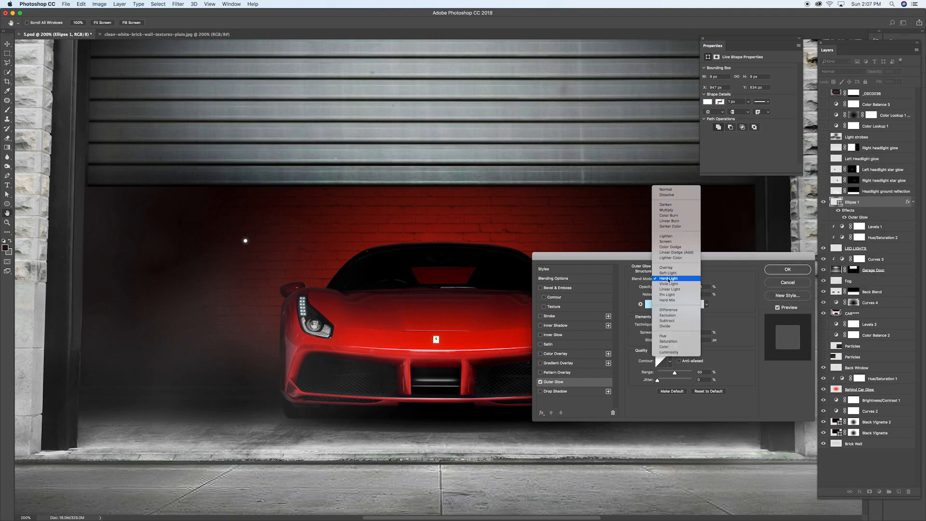
click(668, 279)
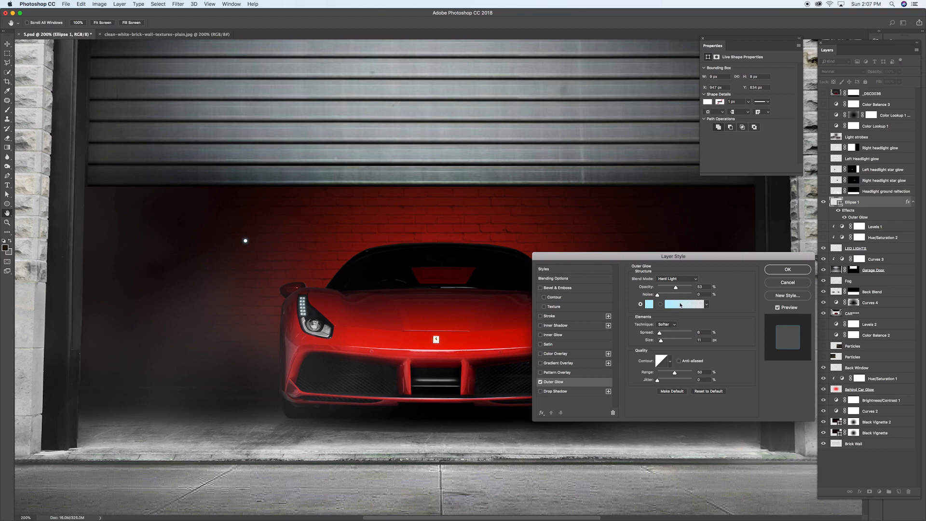
Step: Set the outer glow's opacity to 100%, adjust its size, and apply the layer style
drag(676, 287, 692, 286)
key(super+plus)
drag(368, 289, 439, 293)
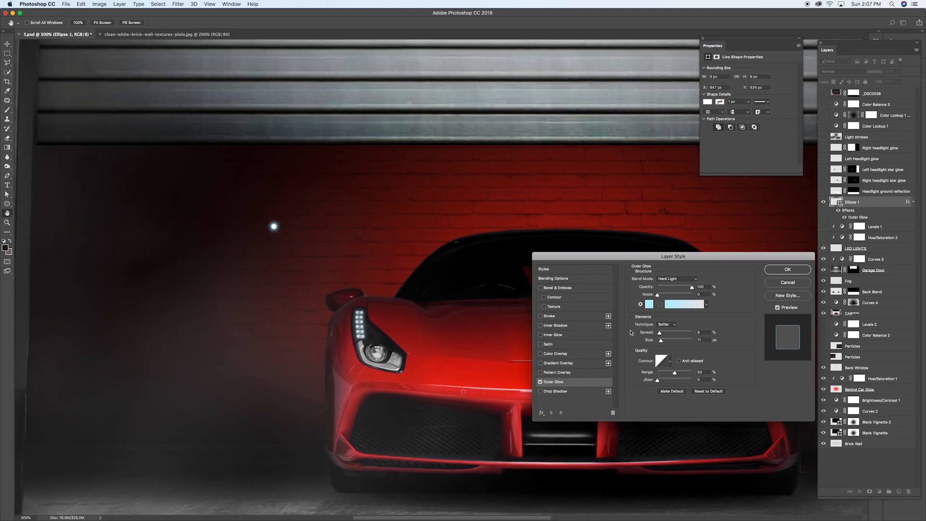
drag(662, 342, 661, 334)
key(Return)
Step: Shrink the glowing circle beside the car's mirror and duplicate it five times into a vertical row of lights
key(v)
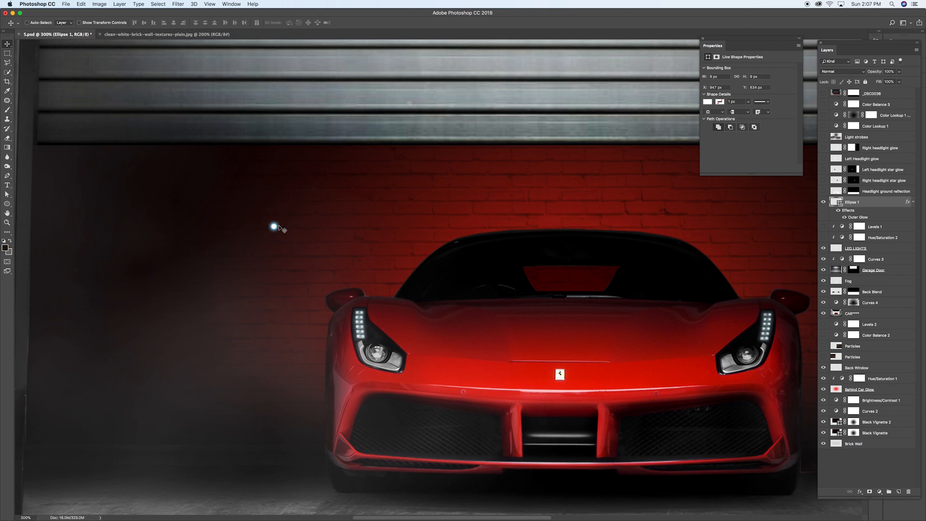
drag(275, 228, 306, 310)
key(super+t)
key(Return)
drag(305, 311, 307, 342)
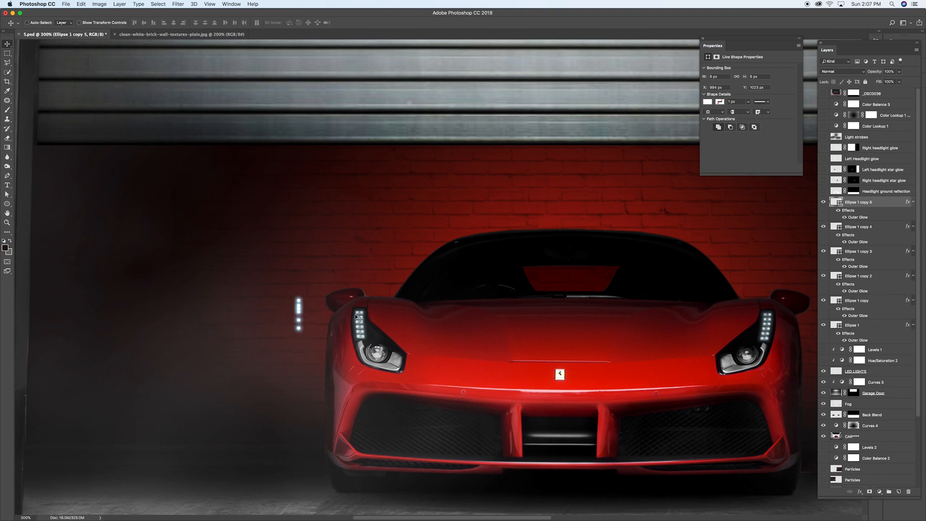
Step: Try flipping the topmost circle copy horizontally to mirror the lights for the other headlight
drag(424, 319, 378, 317)
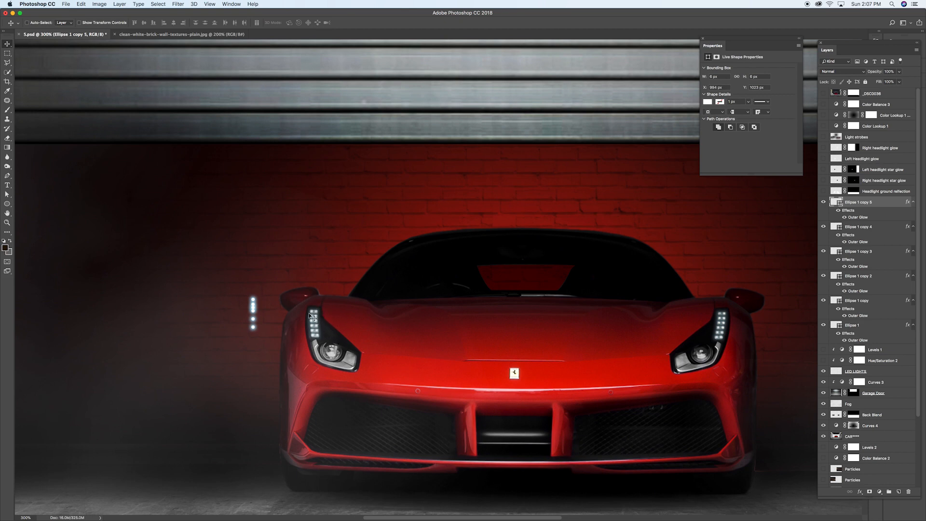
click(81, 4)
mouse_move(132, 166)
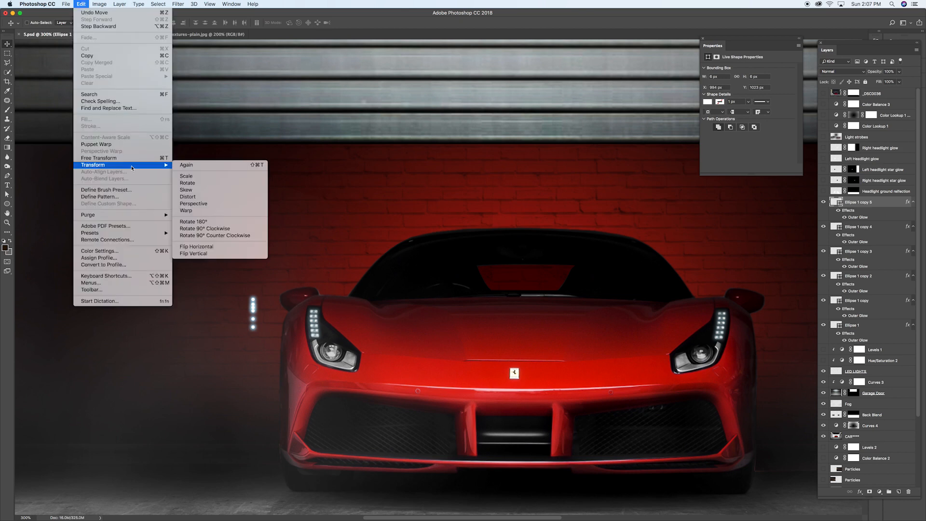
click(207, 248)
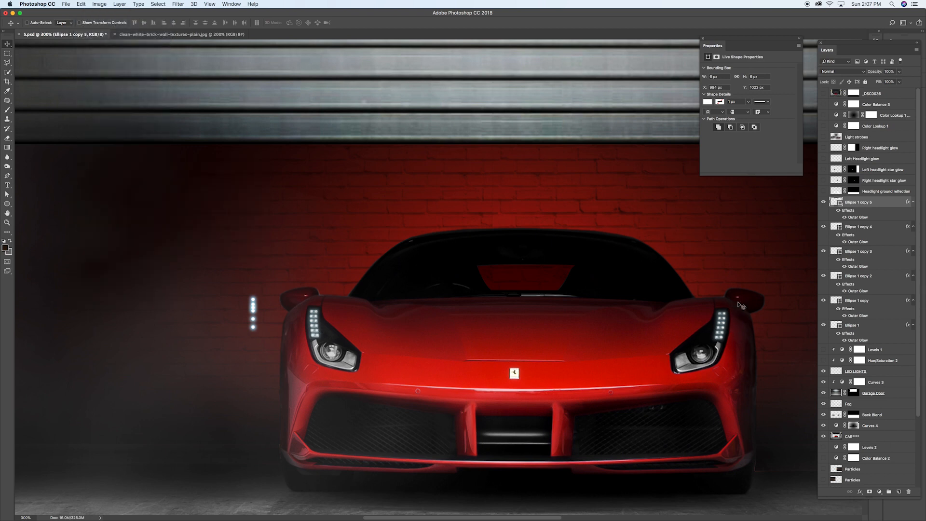
Step: Delete the Ellipse 1 layer and all of its copies
shift+click(866, 325)
key(Delete)
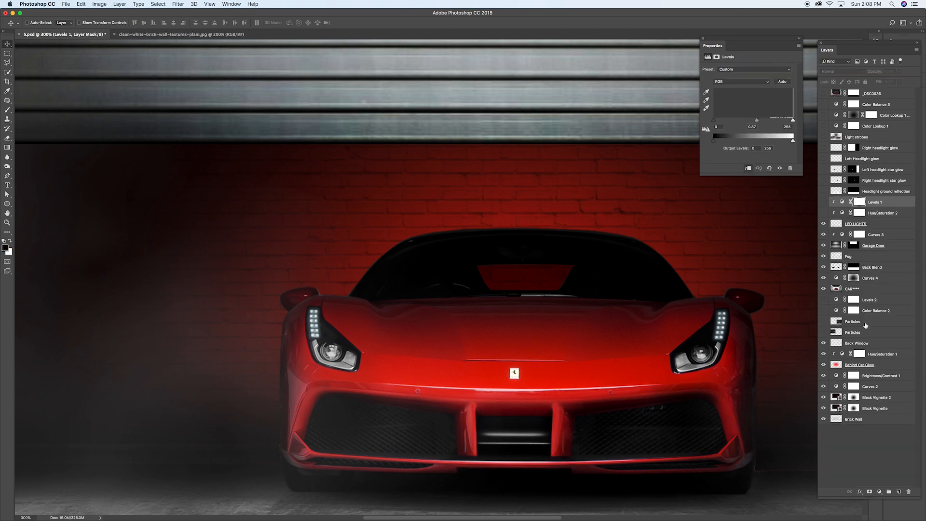
Step: Show the Right headlight star glow and Left headlight star glow layers
scroll(712, 312, right, 3)
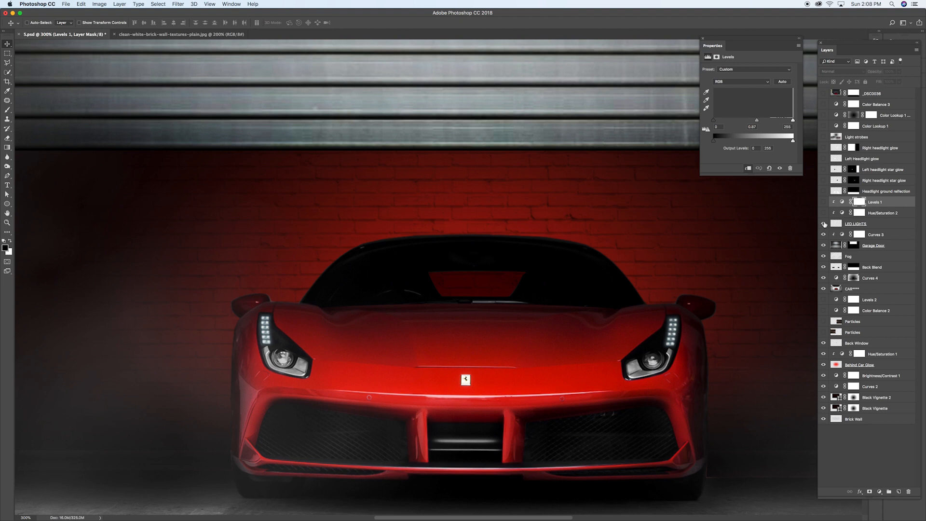
click(824, 192)
click(823, 180)
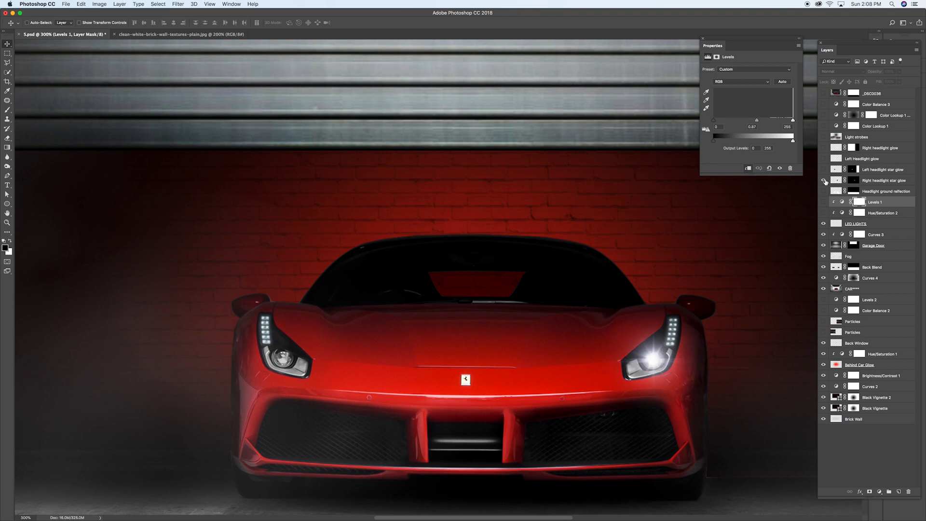
key(super+minus)
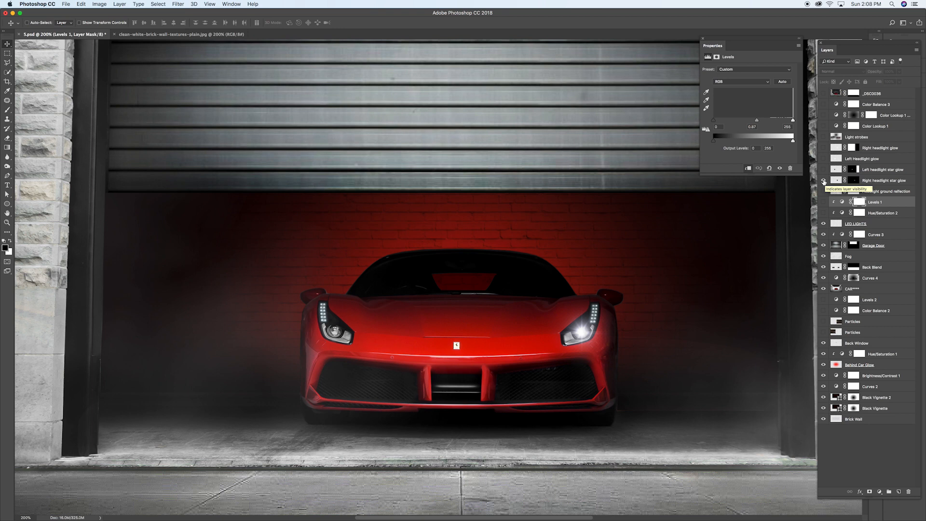
click(822, 169)
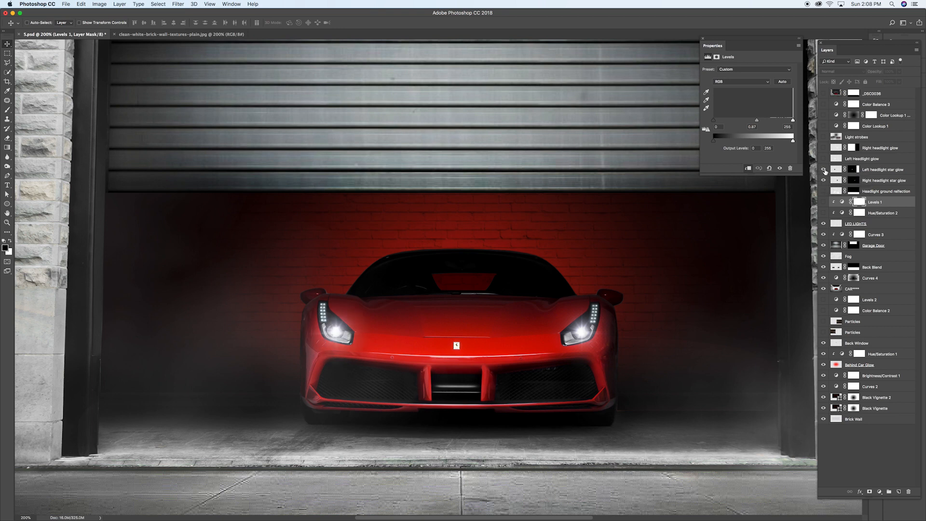
scroll(657, 190, right, 1)
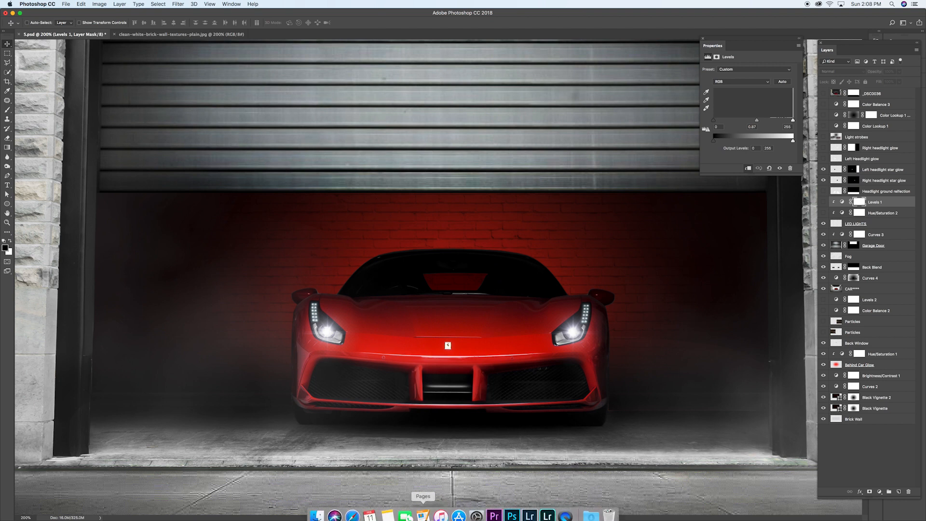
Step: Switch to Safari and search Google Images for "headlight flare"
click(352, 510)
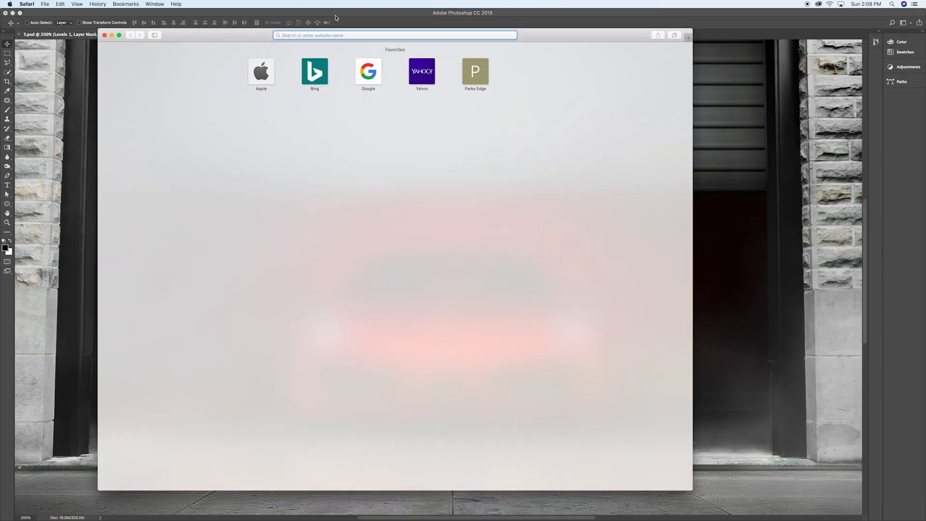
text(headlig)
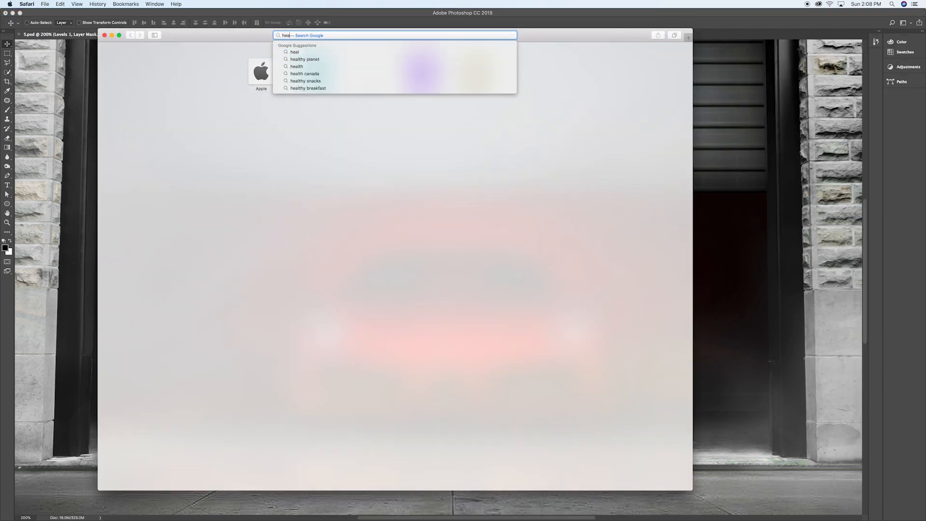
text(ht flare)
key(Return)
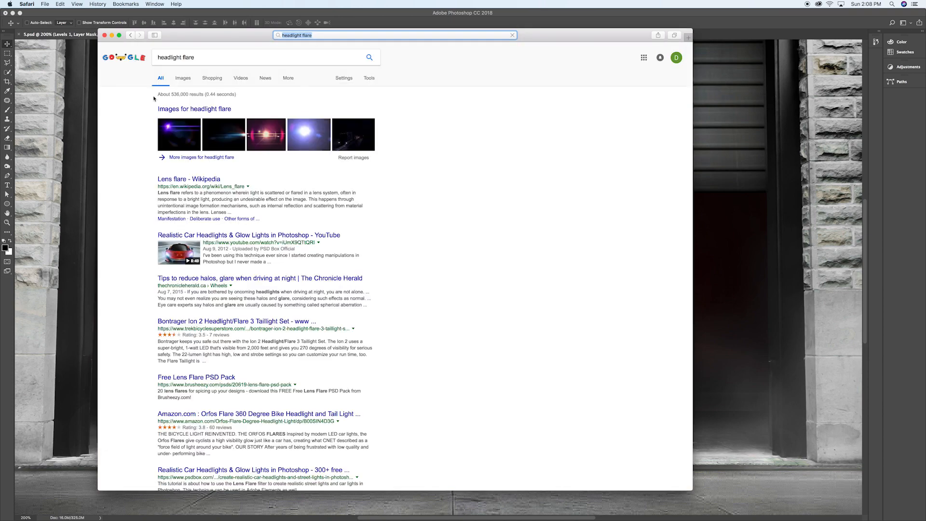
click(189, 80)
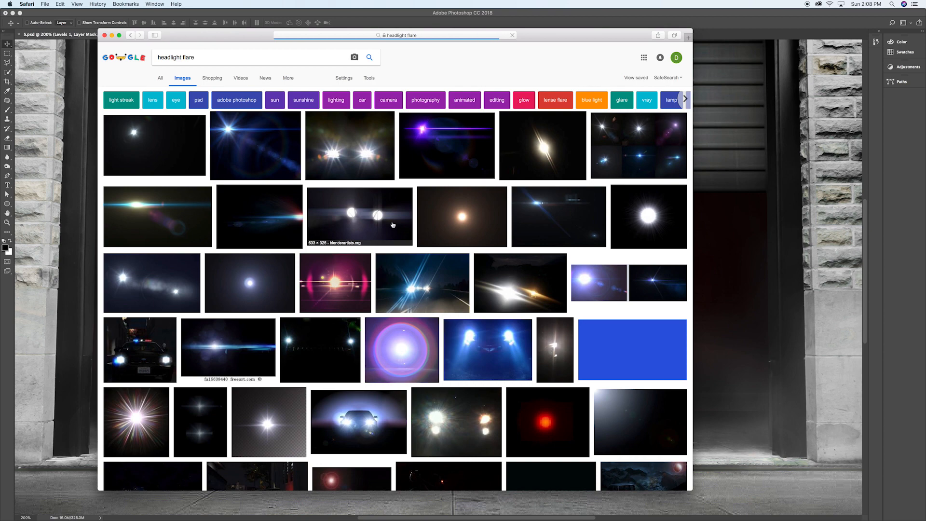
Step: Browse the flare images and open the preview of the white headlight flash on a transparent background from Shutterstock
scroll(447, 264, down, 5)
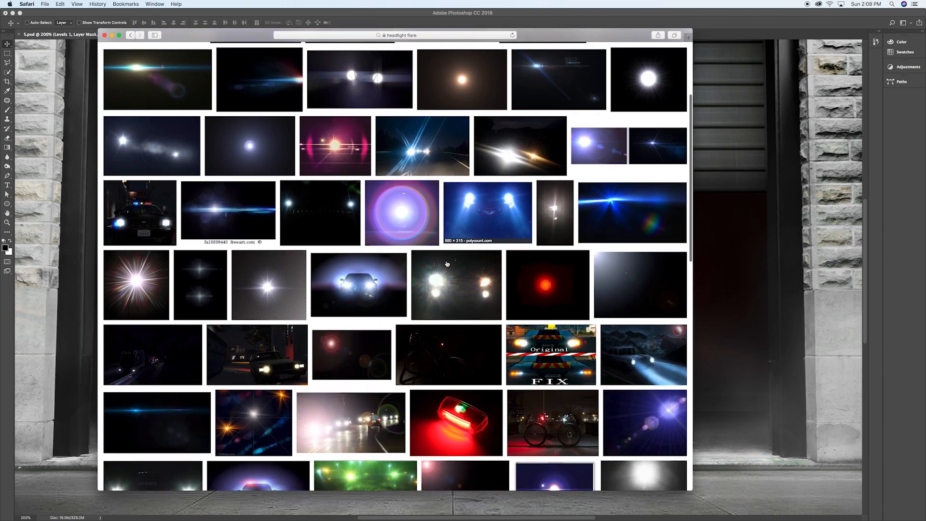
scroll(276, 292, up, 2)
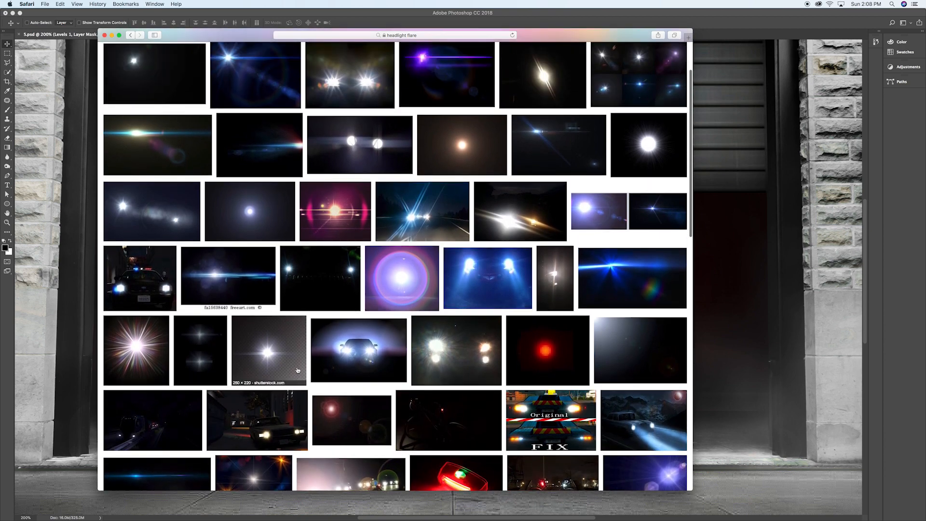
click(279, 357)
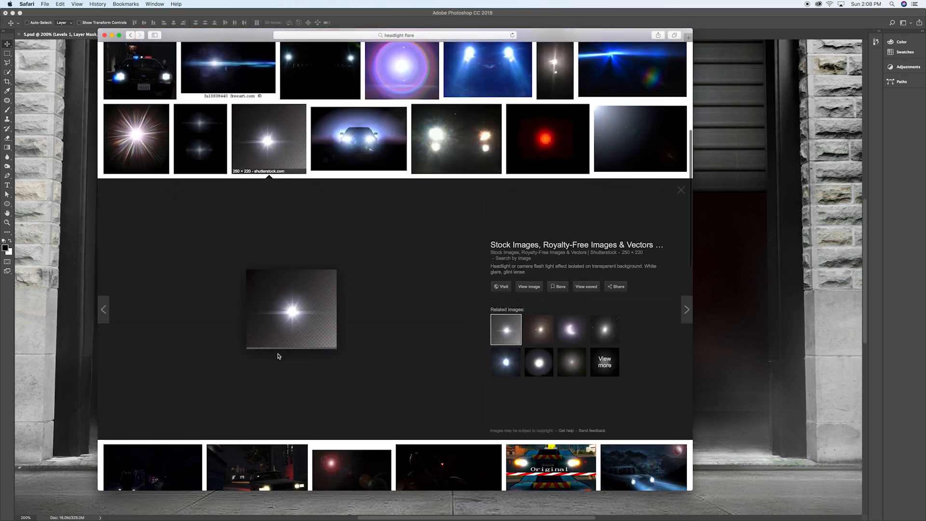
Step: Bring the white headlight flash image from Safari into the Photoshop composite and set its layer's blend mode to Screen
drag(321, 37, 756, 38)
drag(708, 312, 402, 317)
click(841, 72)
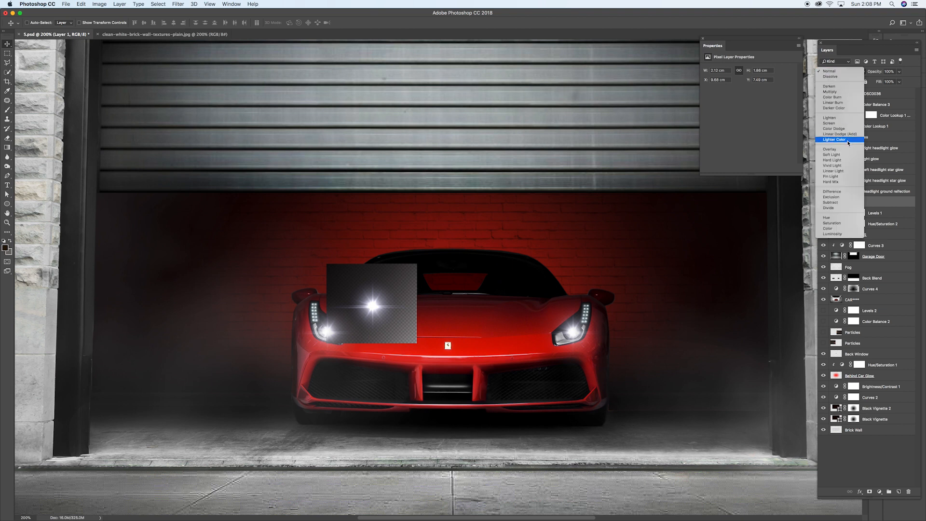
click(839, 126)
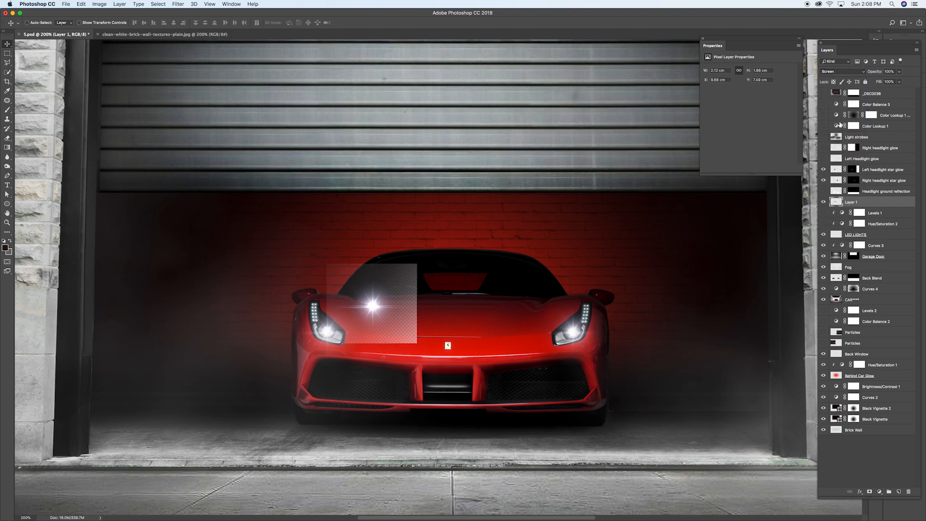
click(831, 72)
click(831, 67)
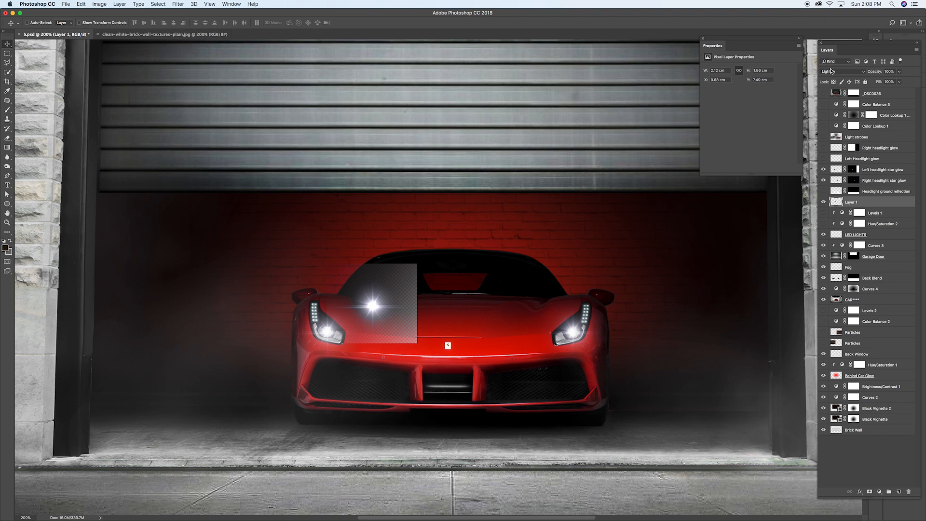
click(830, 72)
click(831, 78)
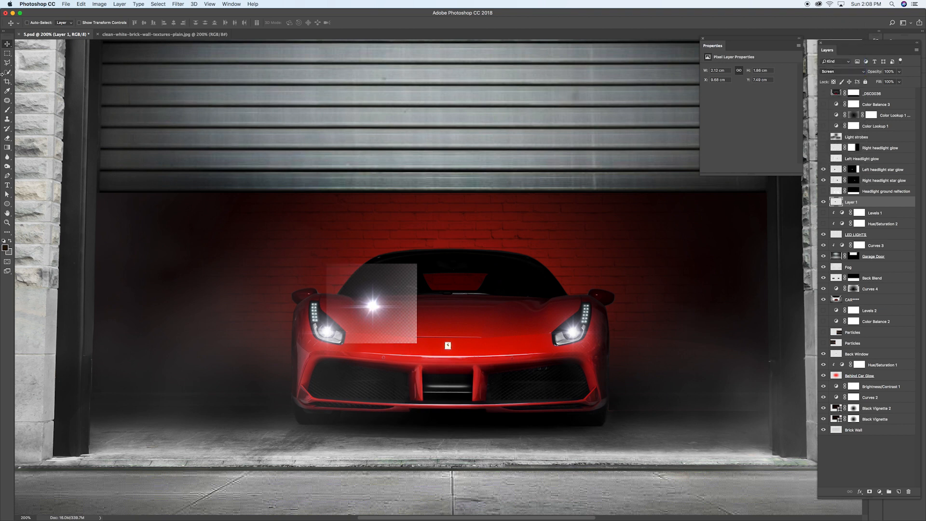
Step: Move the flare onto the dark area beside the car and apply Levels with input black 28 and white 243
drag(316, 338, 154, 342)
click(119, 4)
mouse_move(100, 4)
mouse_move(107, 23)
click(181, 31)
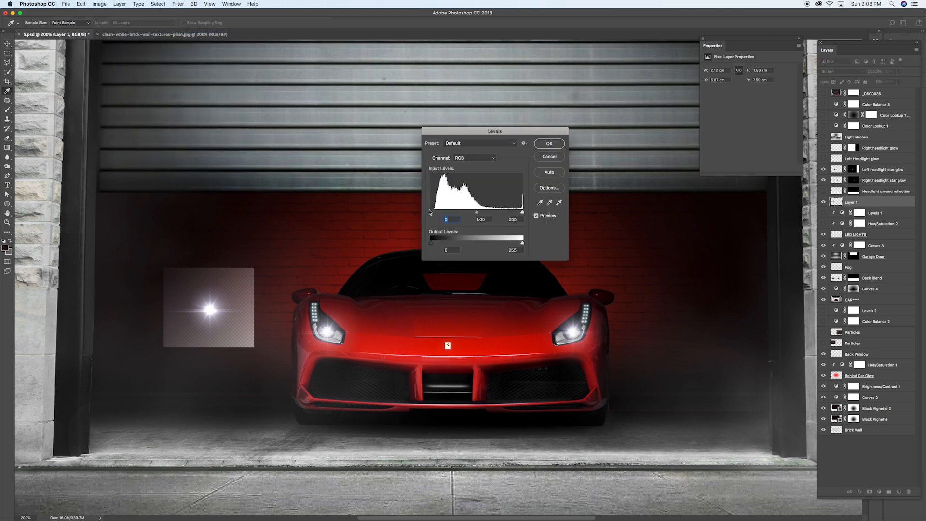
drag(429, 212, 440, 213)
drag(521, 212, 518, 213)
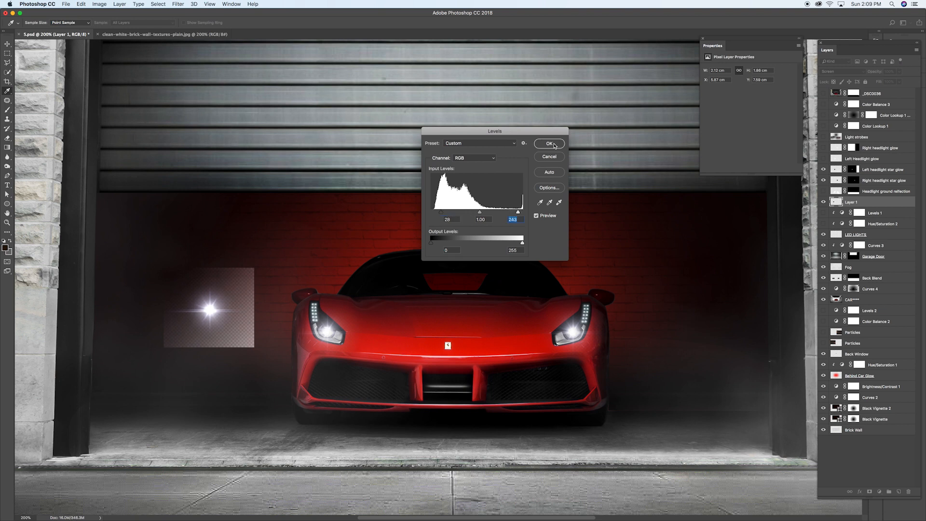
click(553, 145)
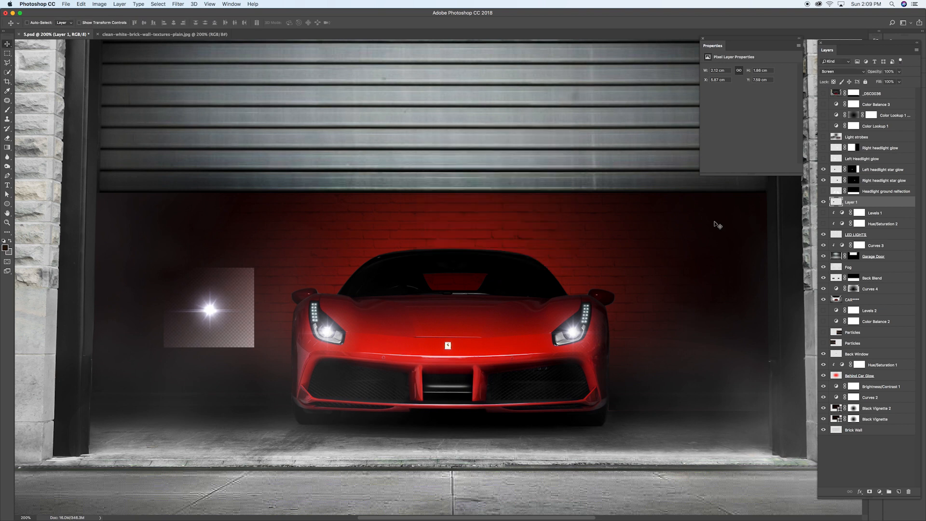
Step: Erase the flare image's square edges and move it onto the car's hood
click(7, 138)
mouse_move(162, 335)
mouse_down()
mouse_move(258, 355)
mouse_move(212, 357)
mouse_move(265, 328)
mouse_move(201, 354)
mouse_move(249, 333)
mouse_move(253, 273)
mouse_move(252, 281)
mouse_move(216, 264)
mouse_move(158, 282)
mouse_move(189, 276)
mouse_move(161, 325)
mouse_move(215, 351)
mouse_move(272, 306)
mouse_move(254, 301)
mouse_move(246, 338)
mouse_up()
click(8, 43)
drag(230, 298, 393, 316)
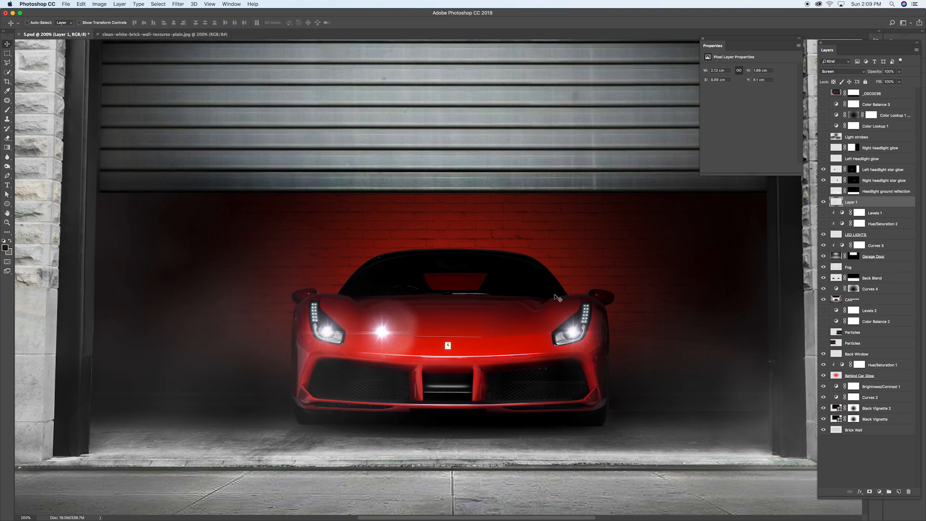
Step: Try the Lighten blend mode on the flare layer and delete the layer
click(816, 71)
click(826, 65)
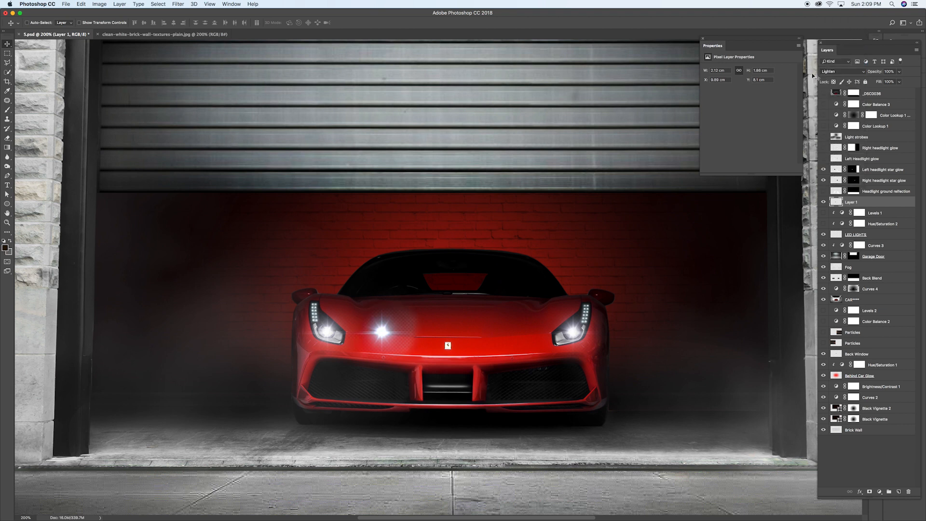
drag(386, 330, 262, 326)
key(Delete)
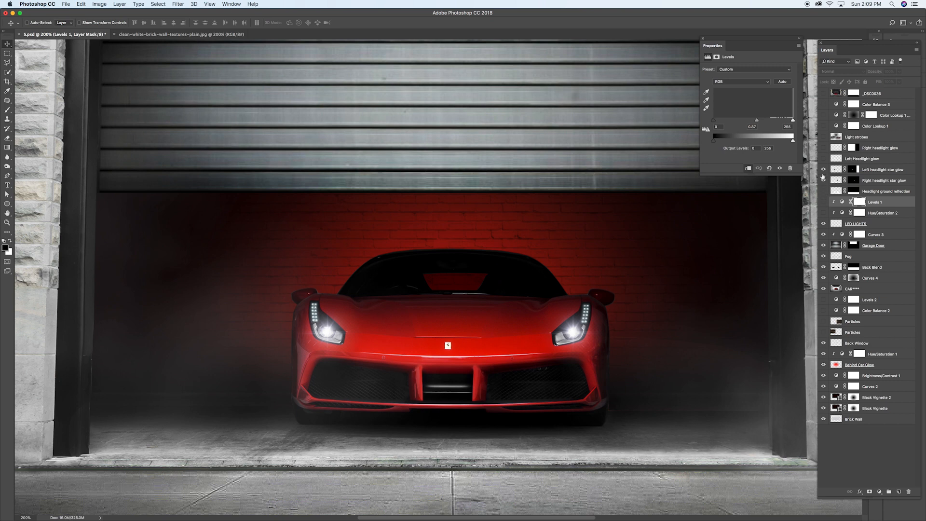
Step: Show the Right headlight glow and Left Headlight glow layers and review the left glow's opacity and Hard Light blend mode
click(822, 148)
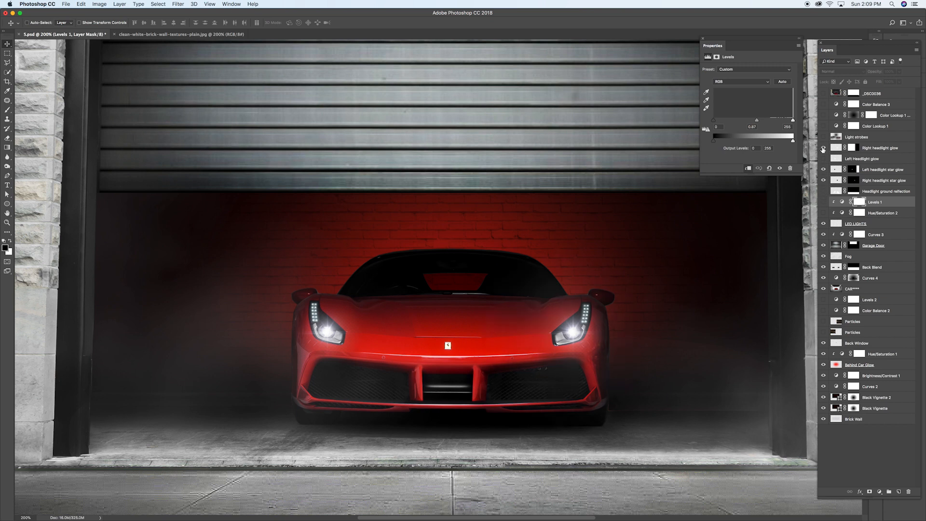
click(823, 158)
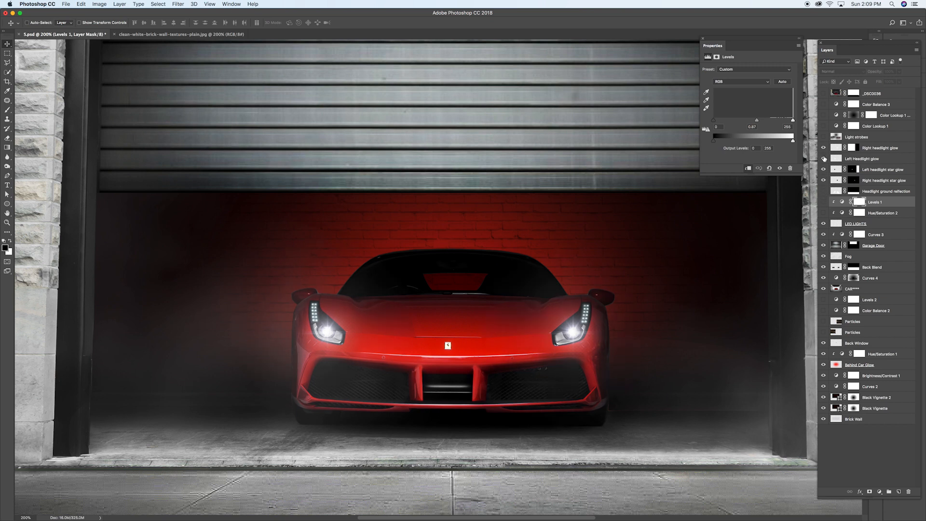
click(832, 158)
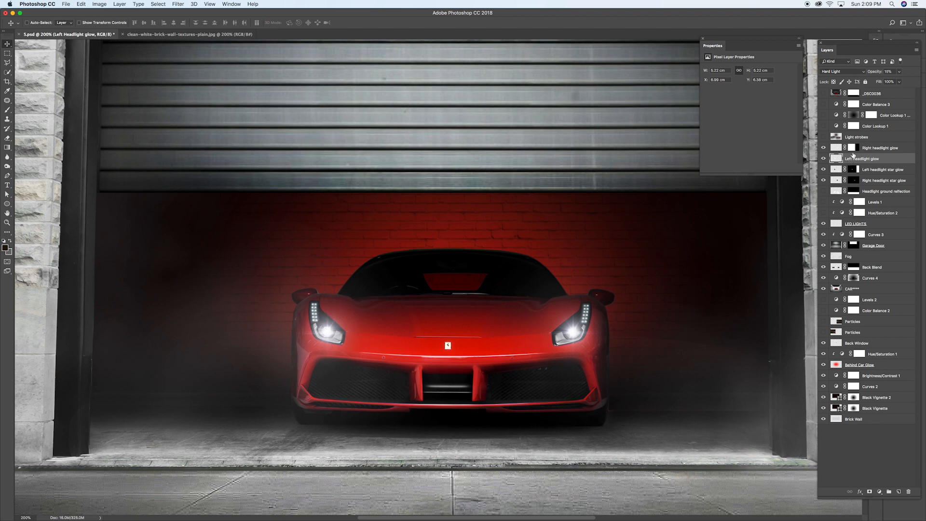
click(900, 72)
mouse_move(886, 80)
mouse_down()
mouse_move(924, 80)
mouse_move(888, 82)
mouse_up()
click(838, 73)
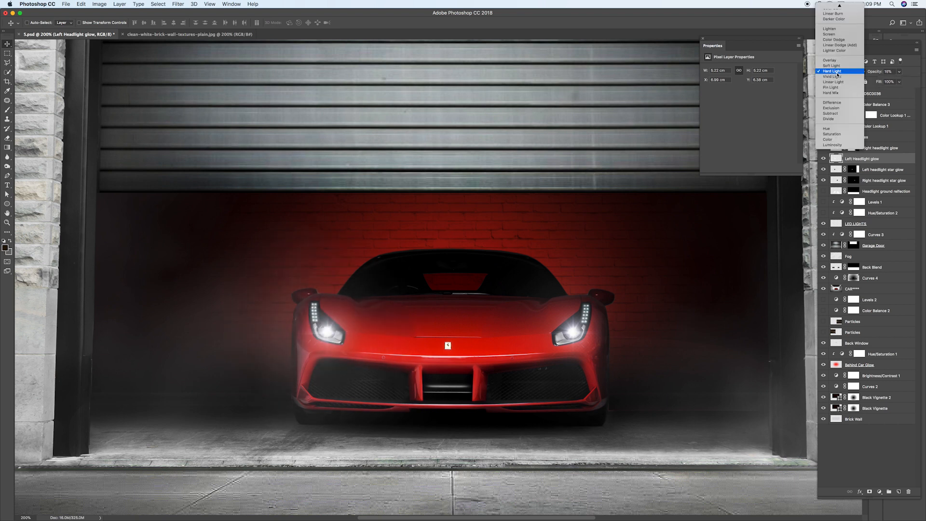
click(838, 72)
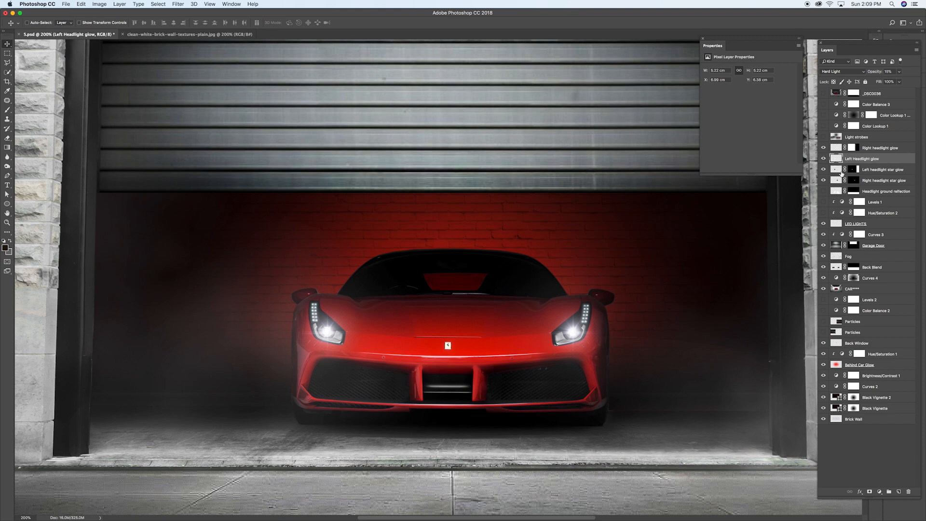
Step: Compare the image with and without the Back Blend layer and duplicate that layer
key(super+minus)
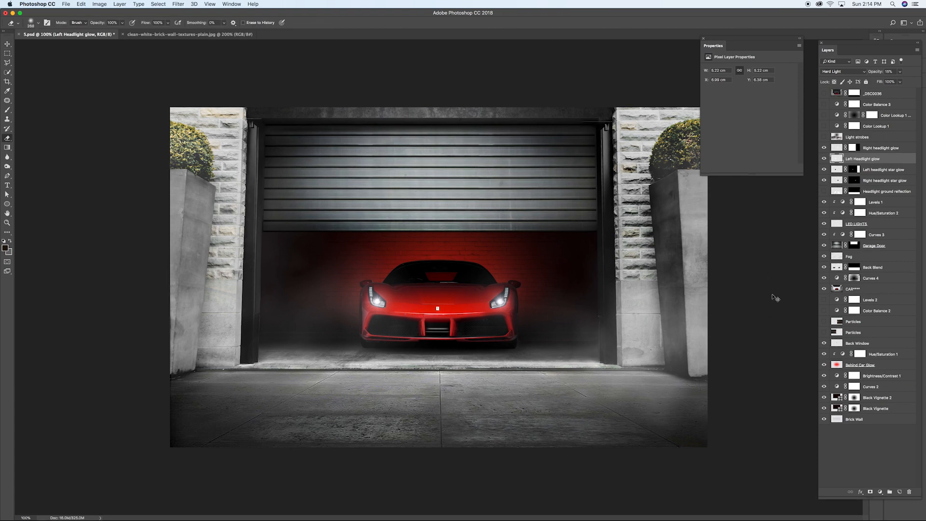
key(super+plus)
drag(502, 323, 541, 295)
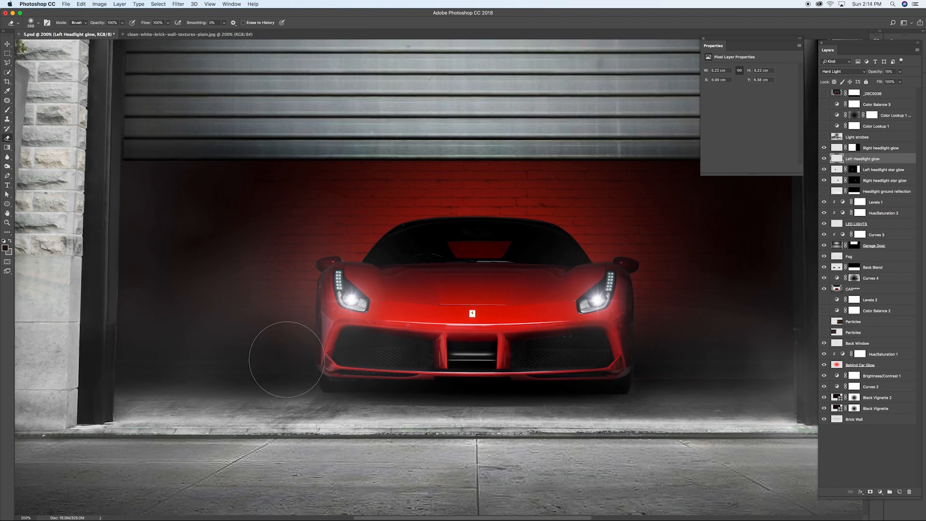
mouse_move(758, 369)
mouse_down()
mouse_move(738, 362)
mouse_move(751, 365)
mouse_up()
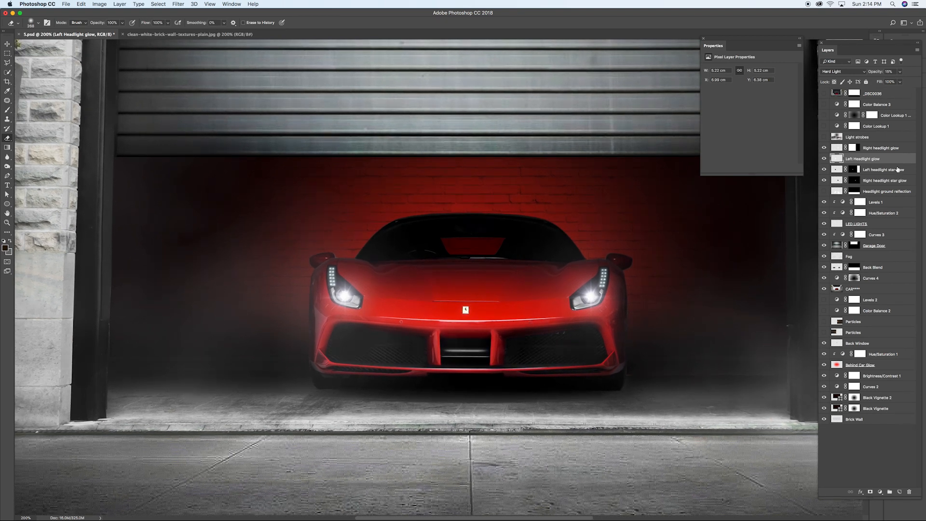
click(832, 269)
click(824, 267)
click(824, 267)
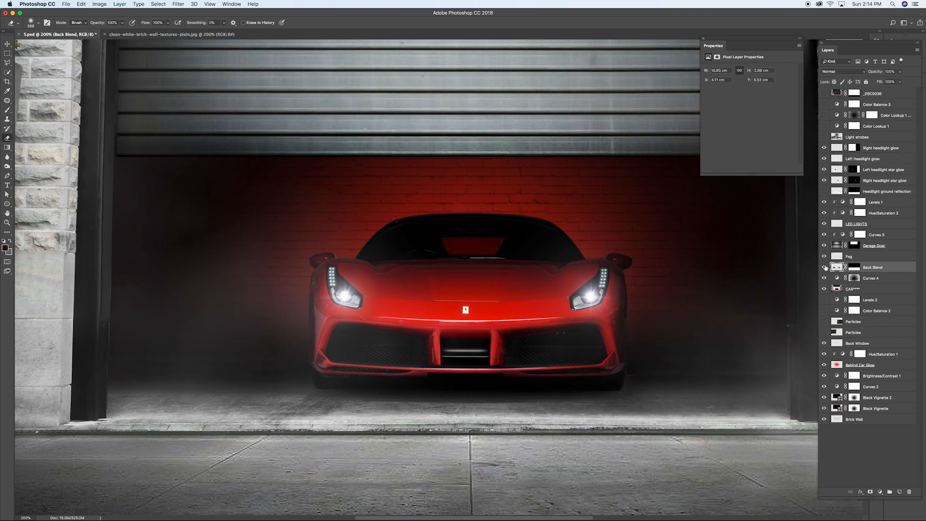
drag(838, 268, 898, 492)
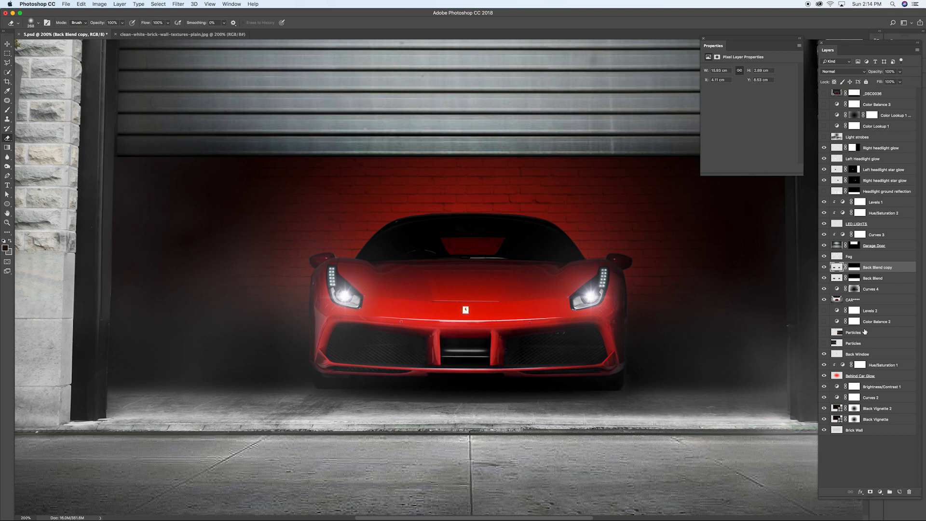
drag(835, 270, 897, 492)
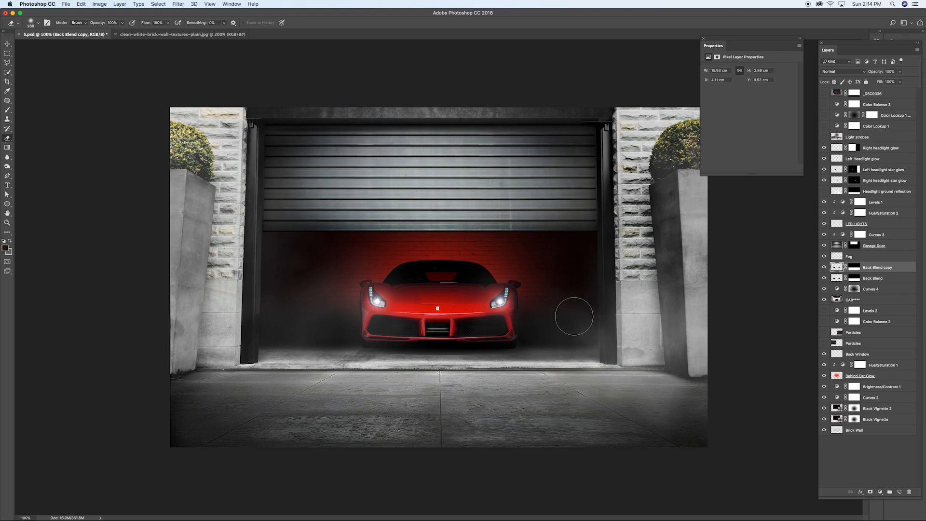
Step: Show and select the Headlight ground reflection layer
key(super+equal)
key(super+minus)
click(823, 192)
click(823, 191)
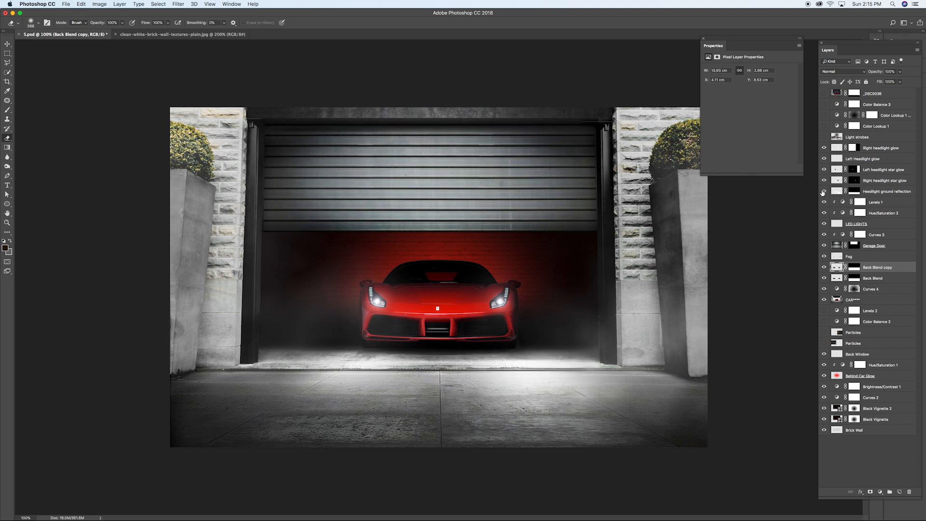
click(834, 193)
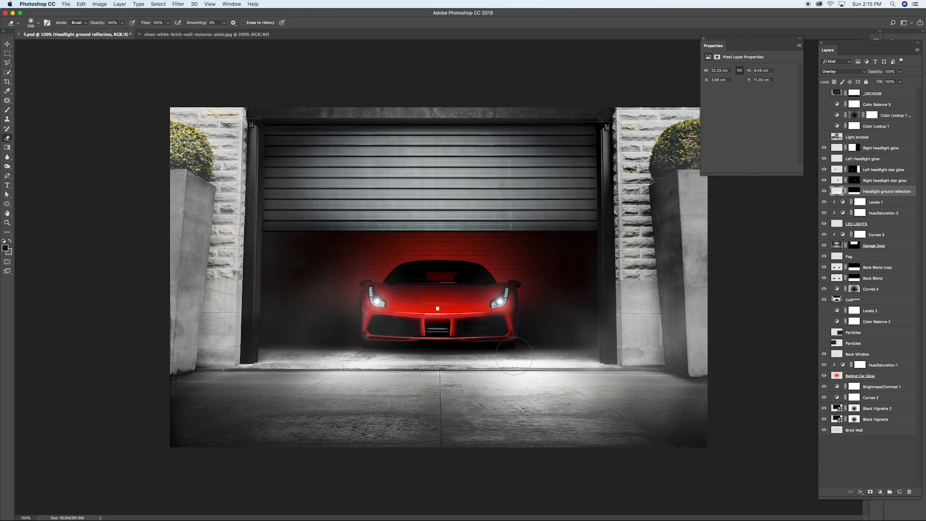
Step: Draw a closed four-point Pen shape on the ground, widening from the car's front corner to below the image edge
click(7, 175)
click(364, 348)
click(262, 459)
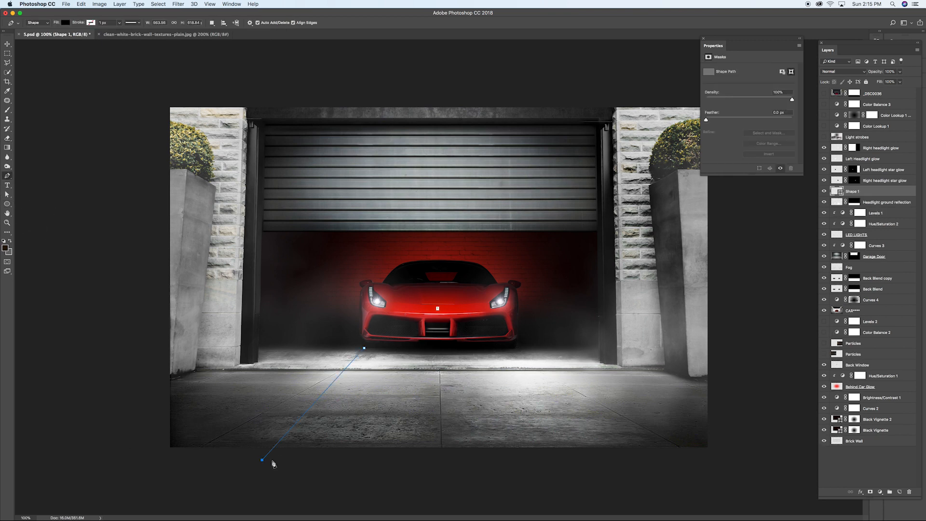
click(384, 462)
click(415, 349)
click(364, 348)
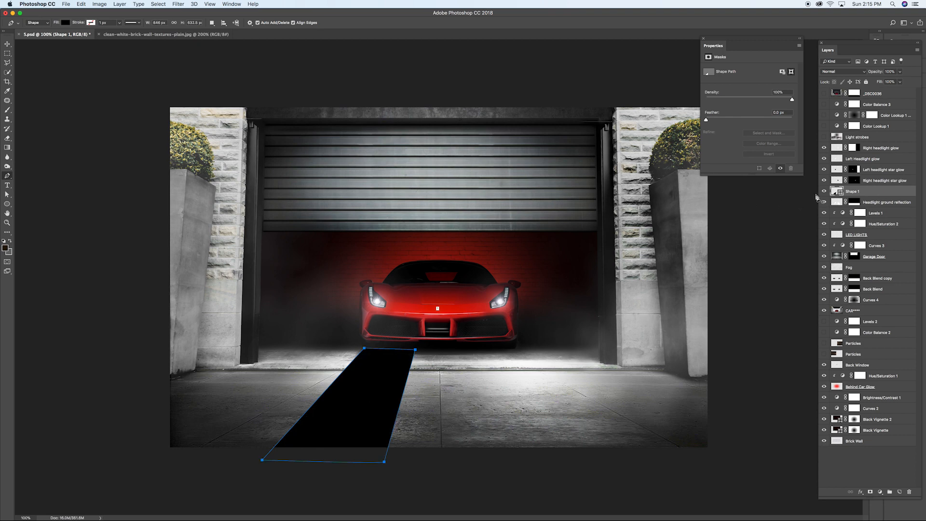
right_click(857, 192)
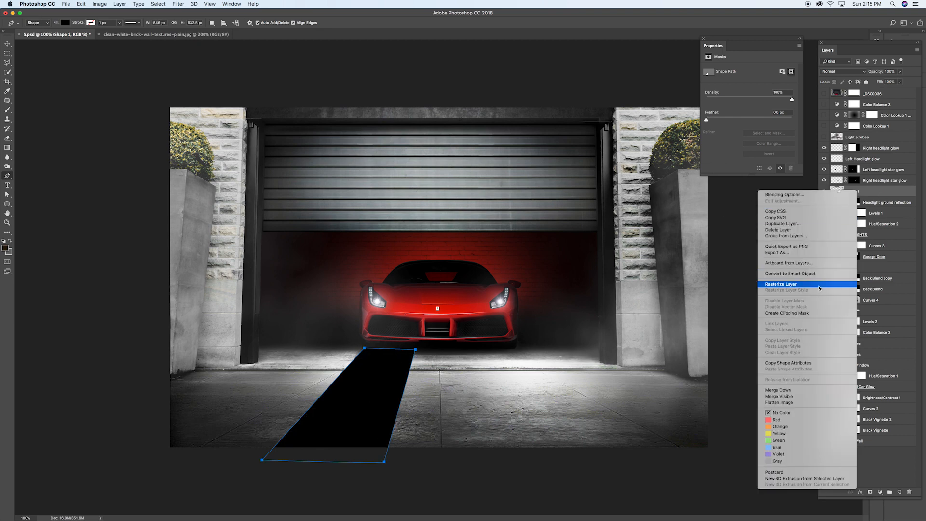
click(818, 286)
click(178, 4)
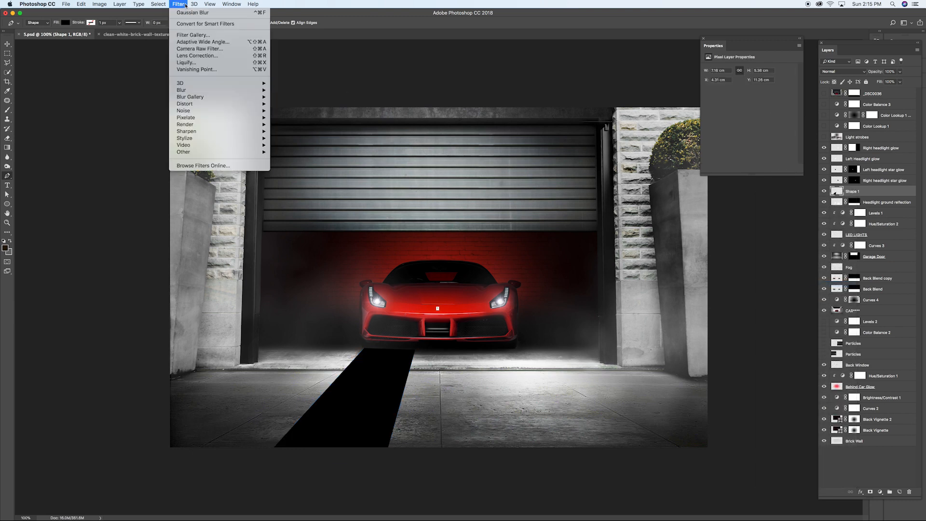
mouse_move(217, 90)
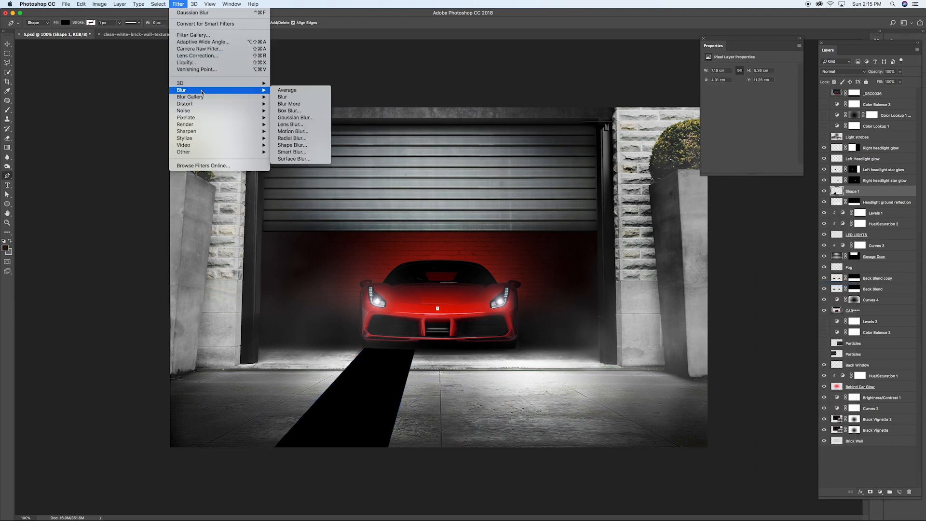
click(295, 118)
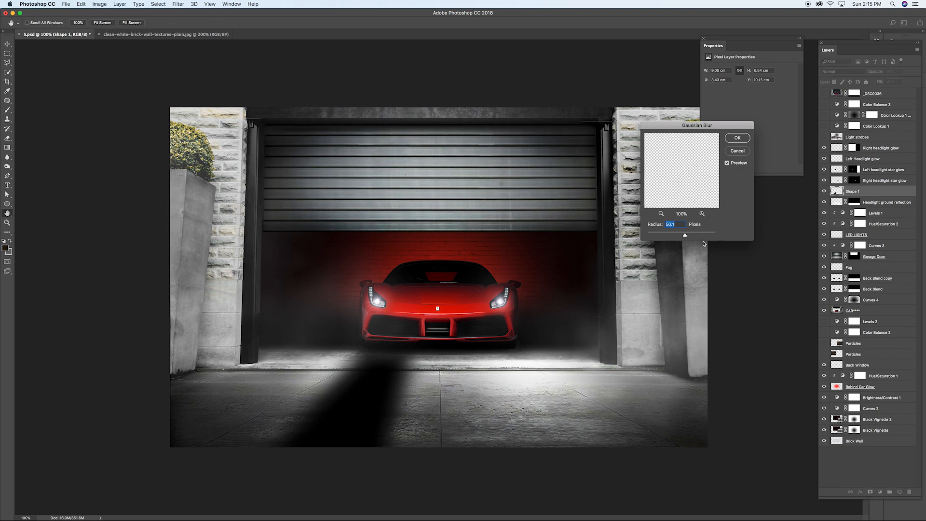
click(737, 150)
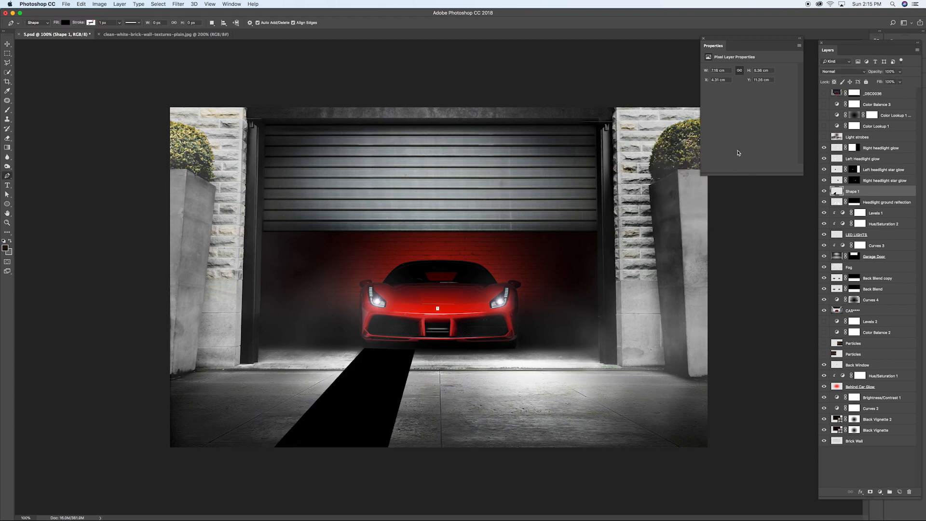
click(839, 191)
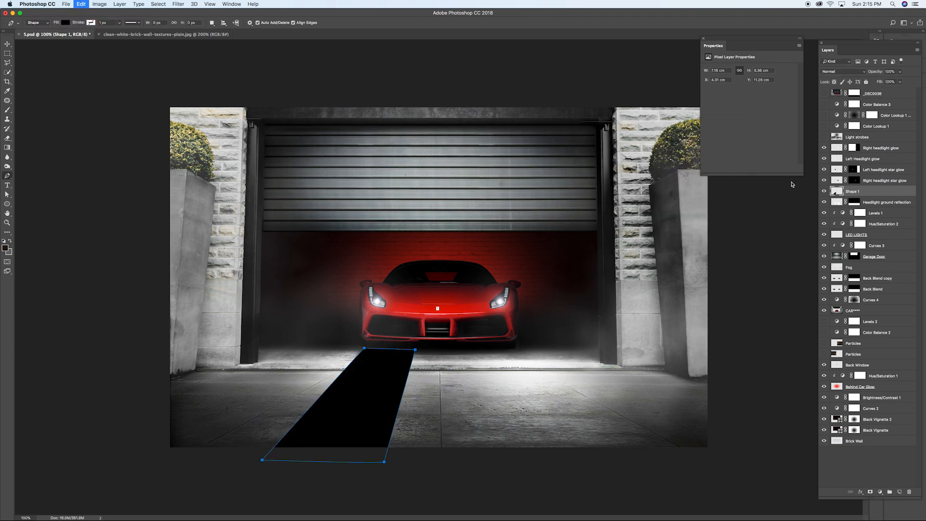
Step: Change the light beam shape's fill to white and rasterize its layer
double_click(836, 192)
drag(715, 200, 679, 167)
click(838, 166)
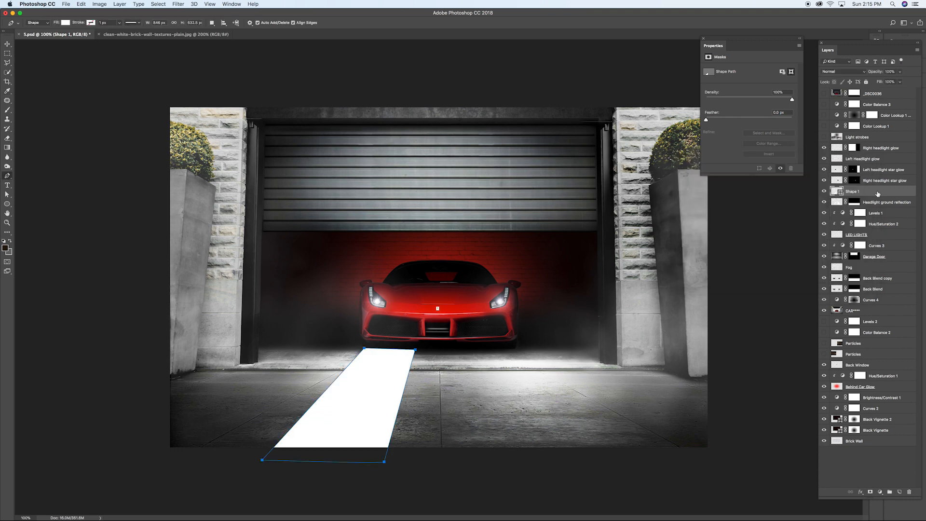
right_click(877, 193)
click(827, 285)
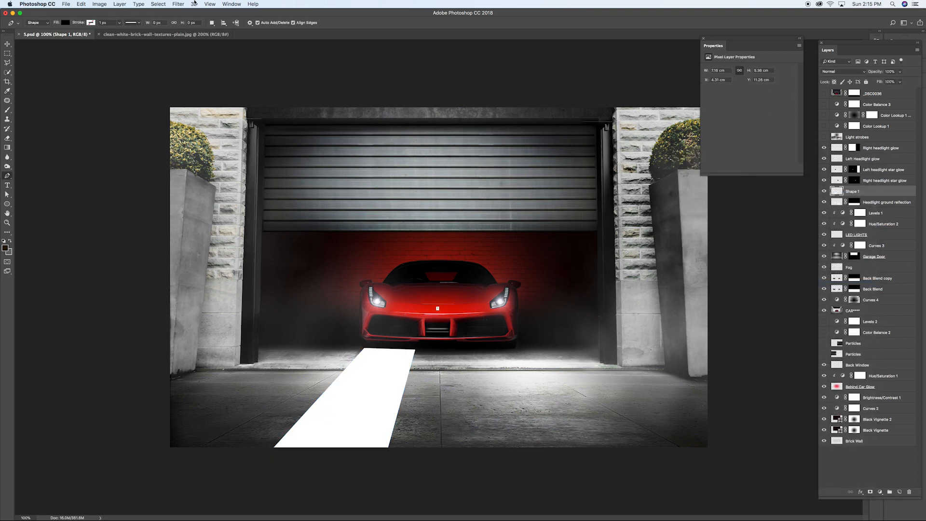
Step: Blur the white light beam shape with a Gaussian Blur radius of 76.6 pixels
click(178, 4)
mouse_move(261, 90)
click(313, 118)
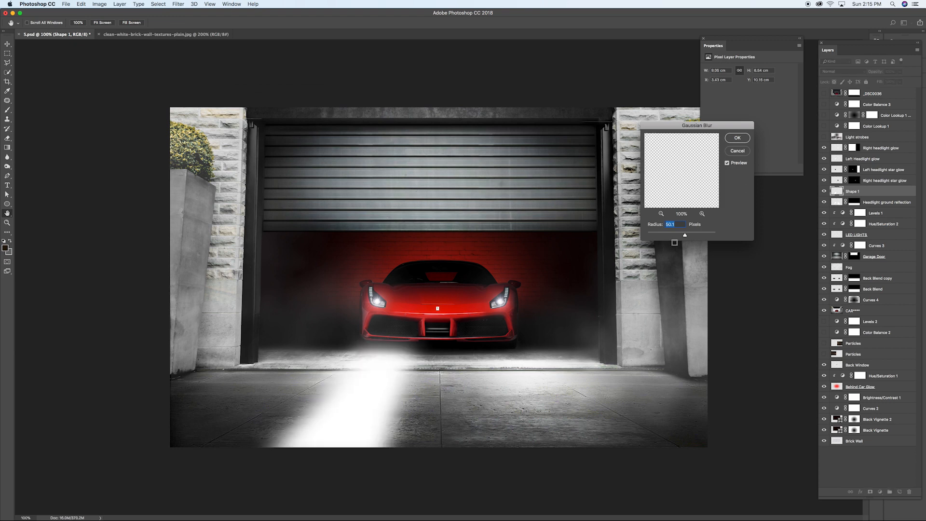
drag(685, 235, 688, 236)
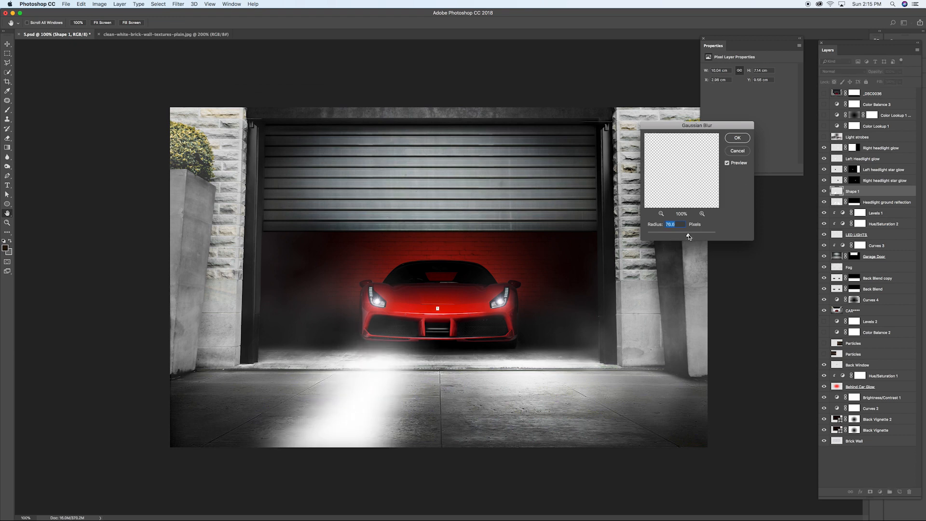
click(736, 139)
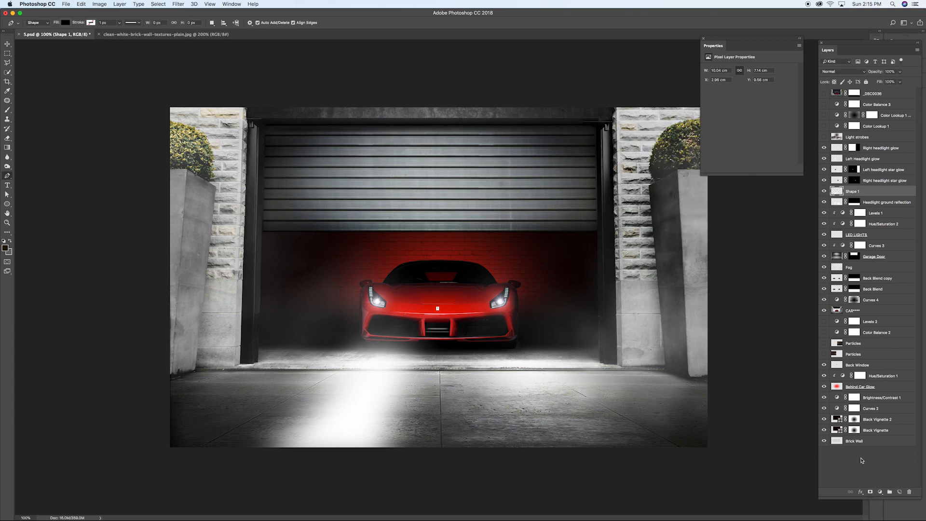
Step: Add a layer mask to the Shape 1 beam layer and lower its opacity to 21%
click(871, 491)
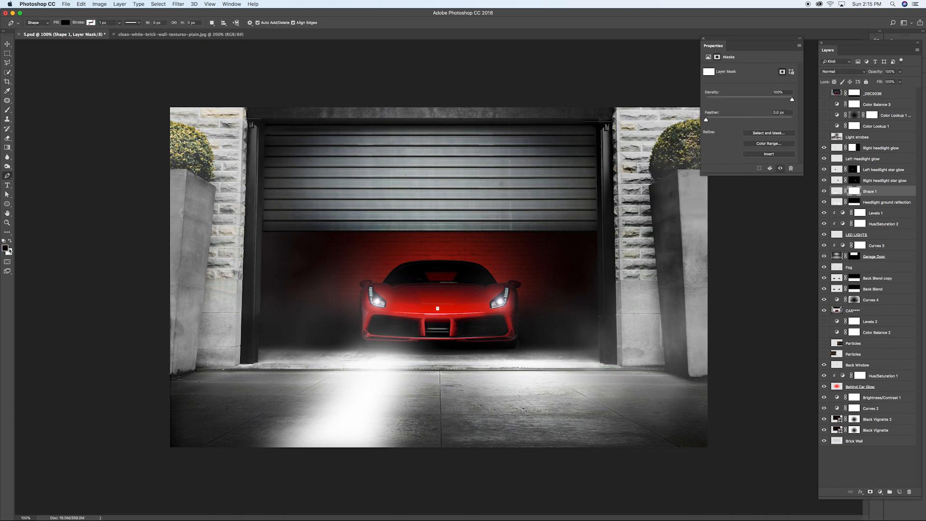
click(7, 139)
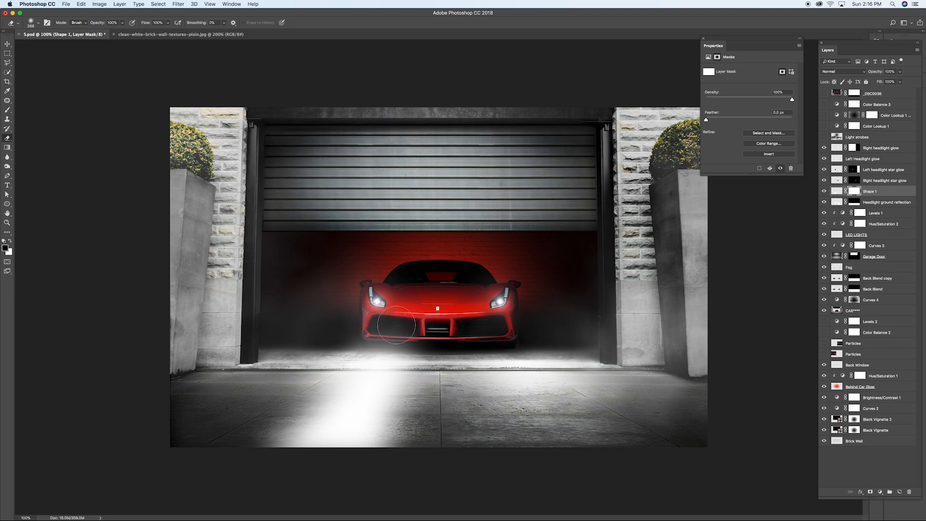
click(8, 45)
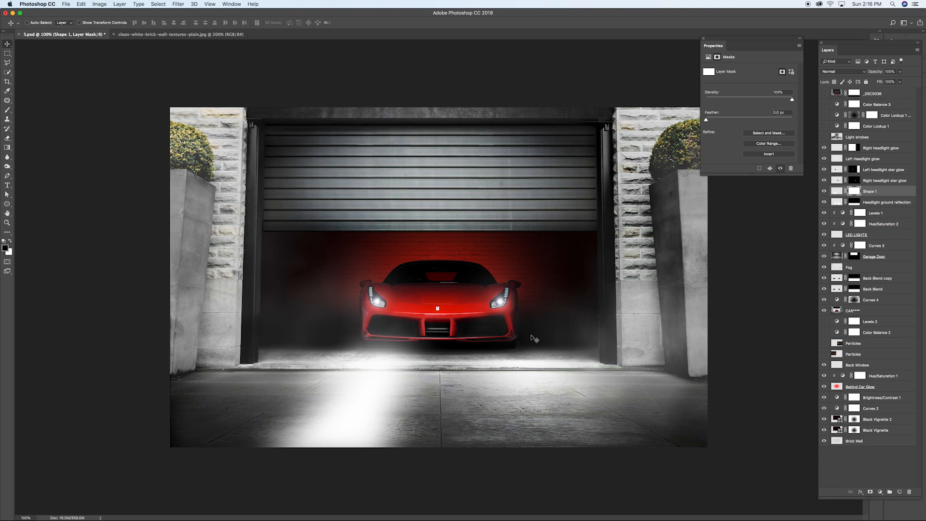
drag(898, 72, 873, 82)
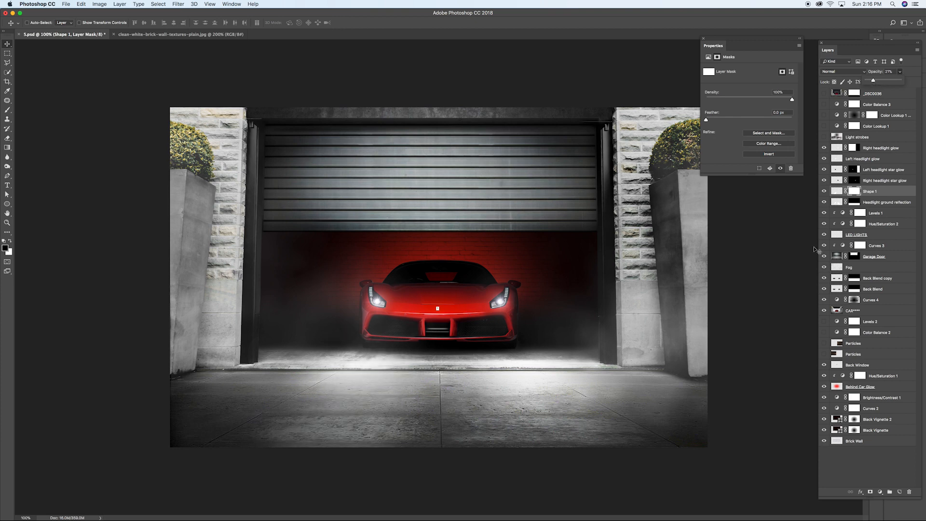
Step: Undo the trial move of the beam, duplicate Shape 1 with its mask, and hide the Headlight ground reflection layer
drag(360, 388, 468, 390)
key(super+z)
drag(868, 192, 899, 492)
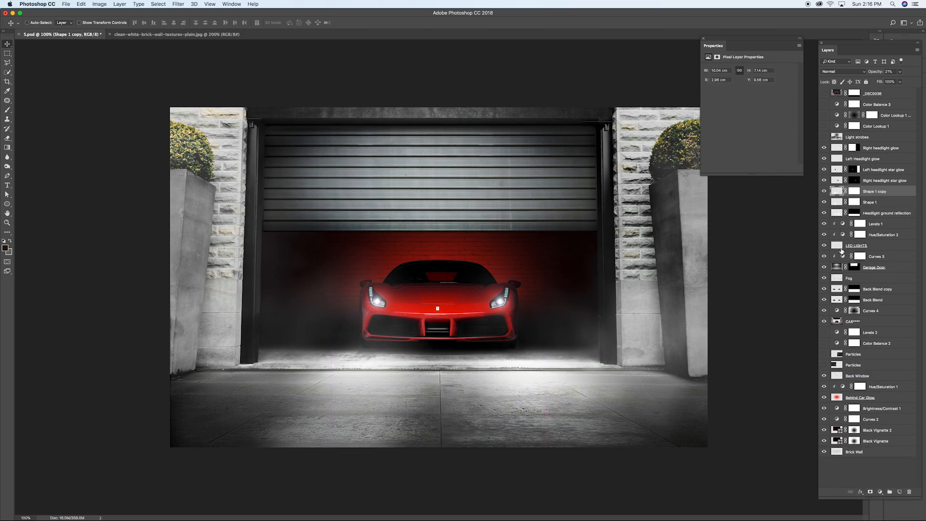
click(823, 212)
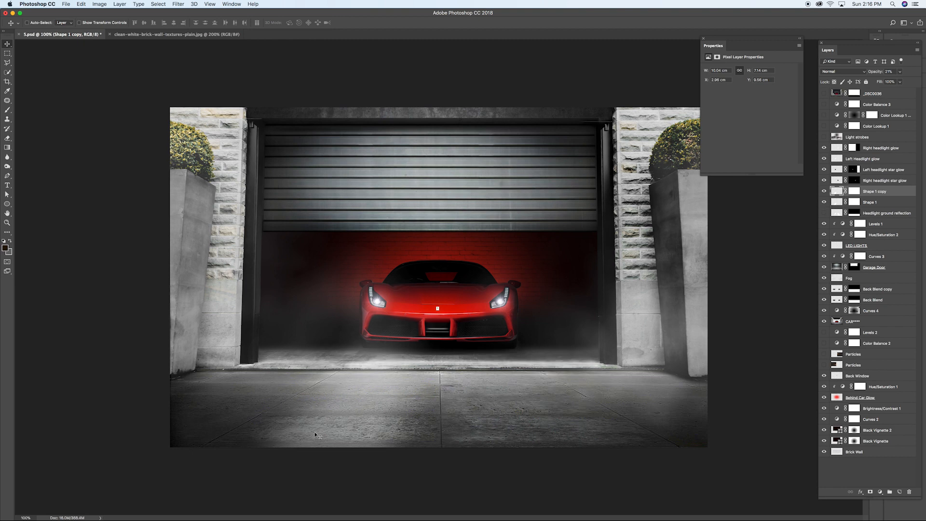
Step: Make another copy of the beam, flip it horizontally and place it on the ground in front of the other headlight
drag(461, 404, 543, 402)
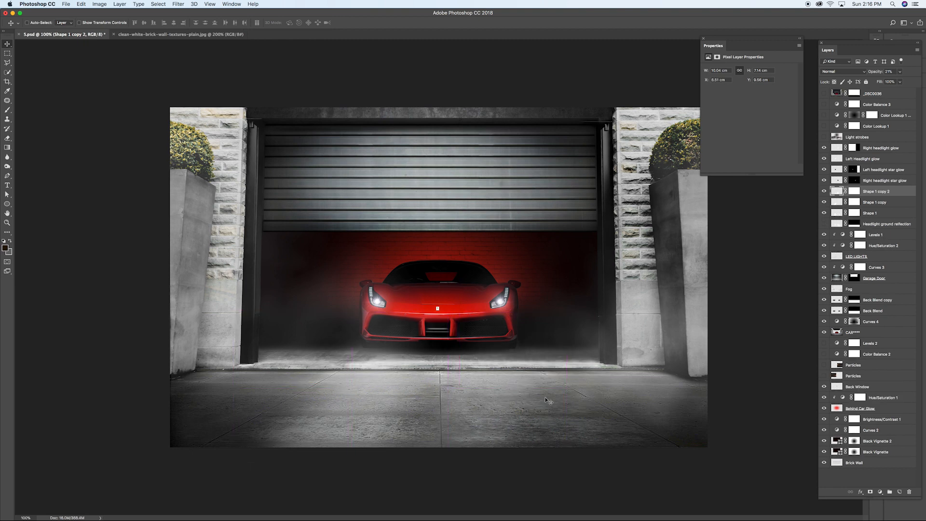
click(88, 3)
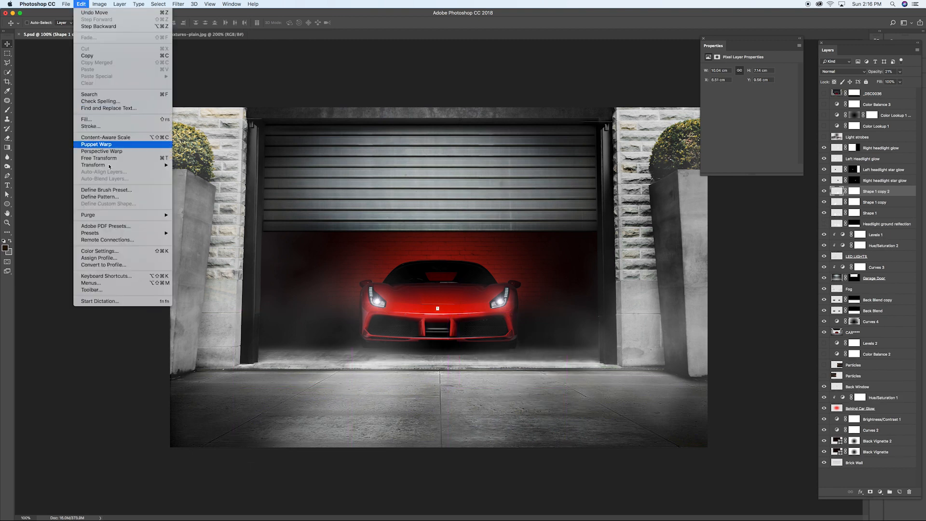
mouse_move(145, 165)
click(211, 247)
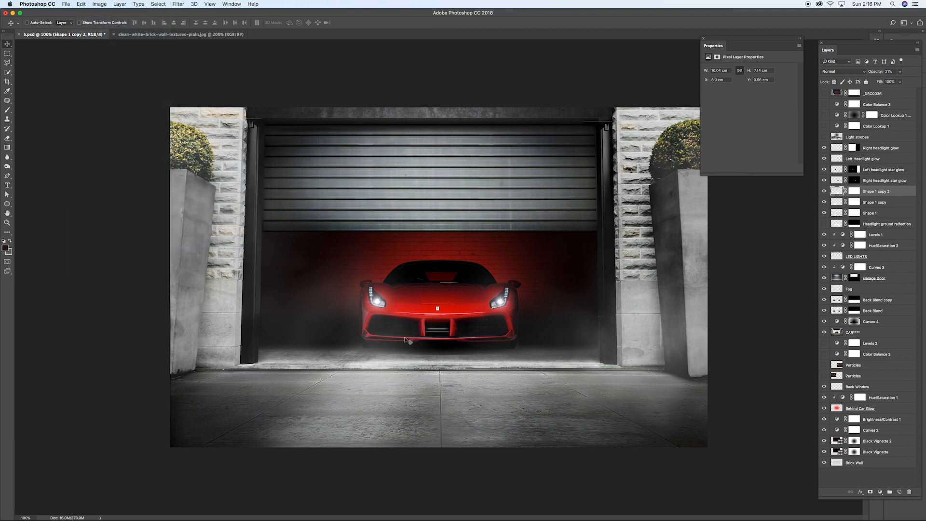
drag(444, 401, 533, 408)
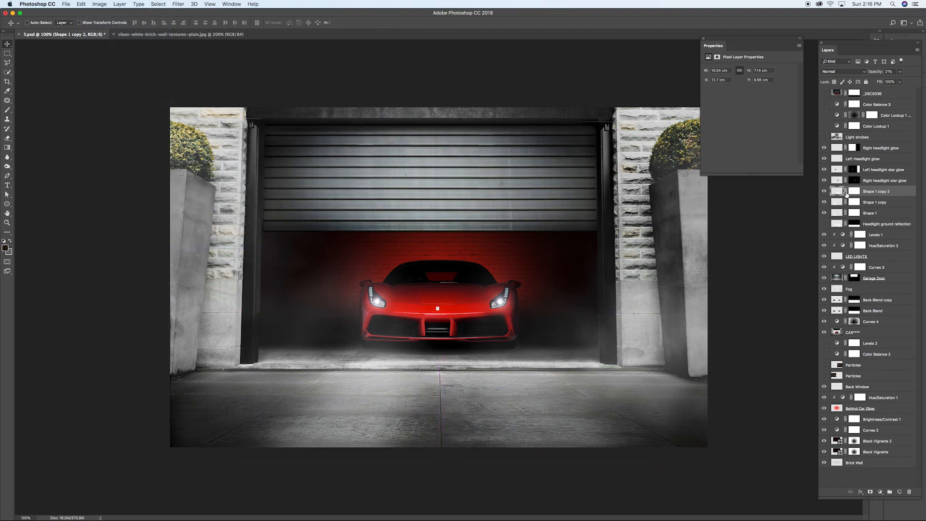
Step: Set the flipped beam layer's opacity to 36% and its blend mode to Hard Light
click(900, 72)
drag(895, 81, 895, 81)
click(843, 71)
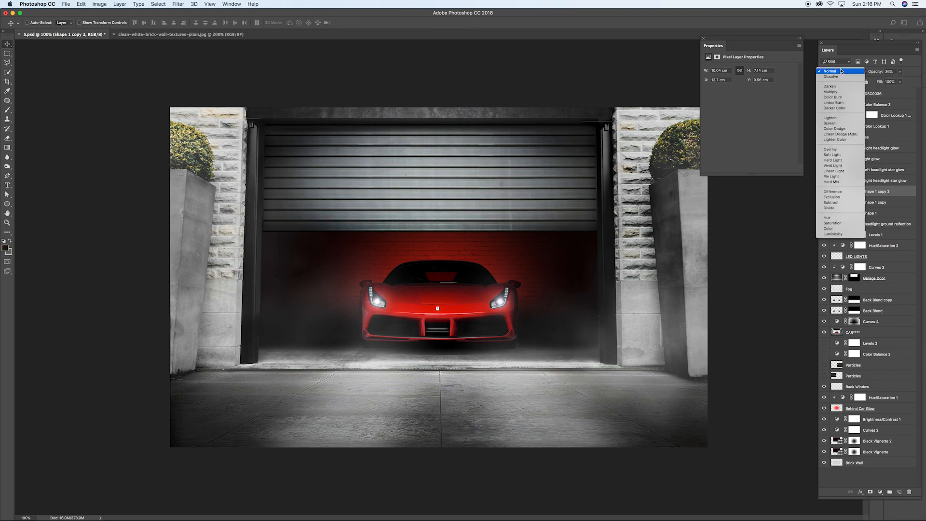
click(846, 161)
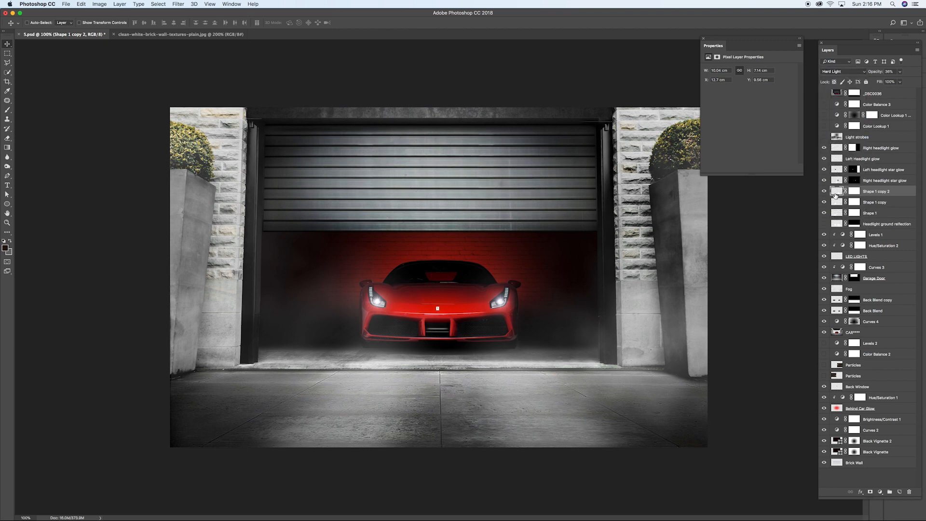
Step: Compare the ground lighting from the Shape 1 beam layers with that of the Headlight ground reflection layer
drag(824, 191, 824, 213)
click(835, 225)
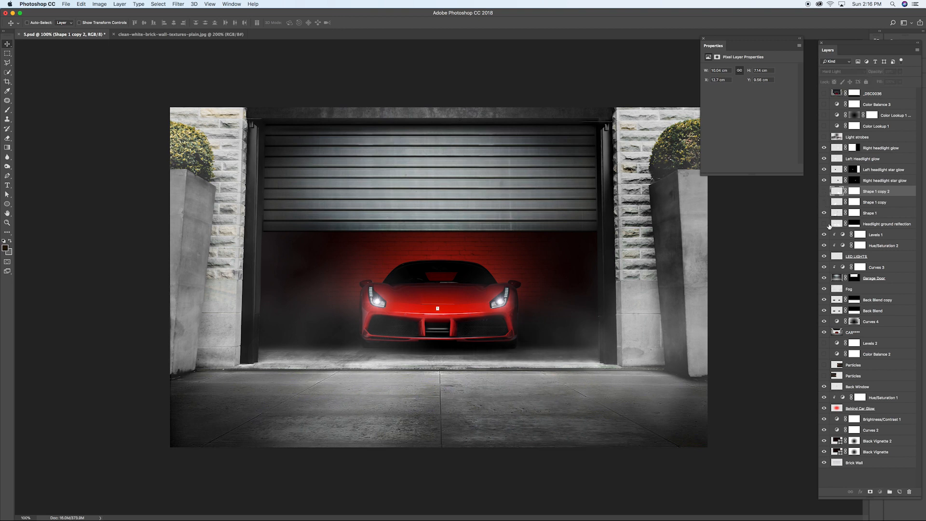
click(823, 223)
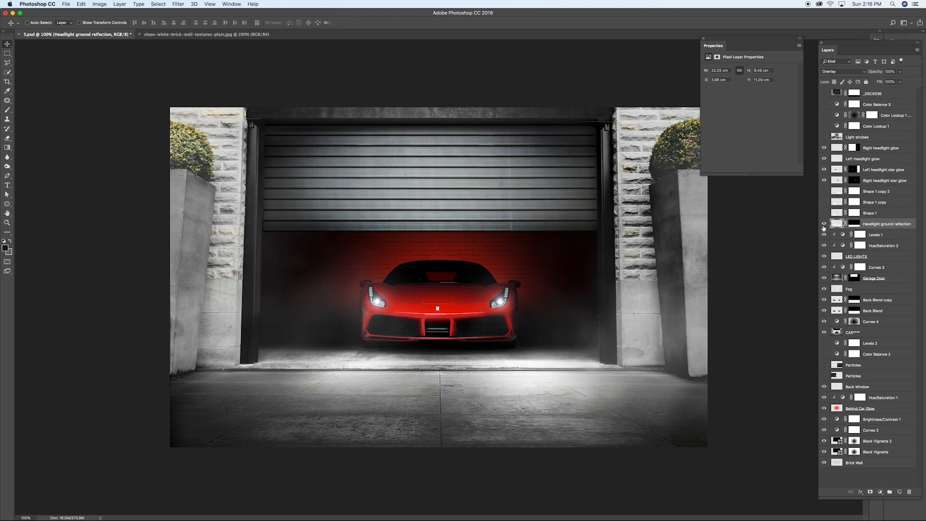
click(823, 225)
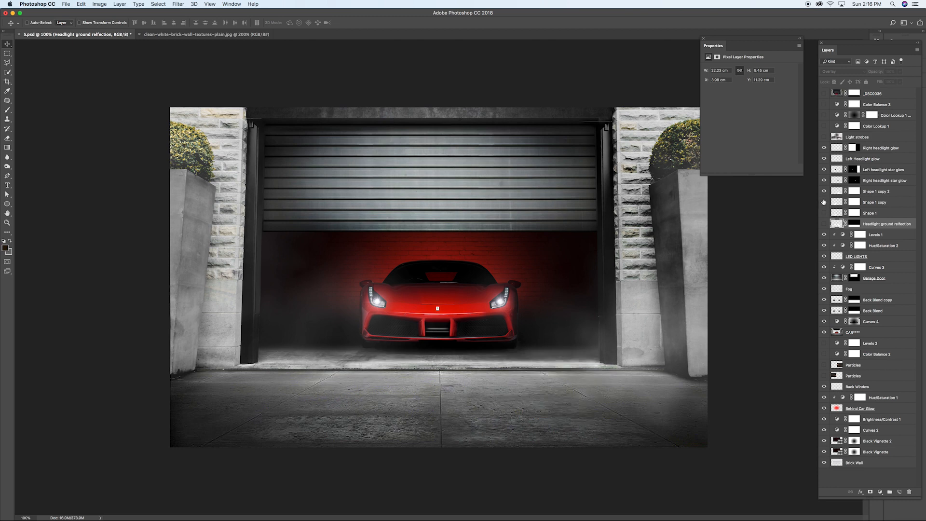
click(827, 213)
Step: Change the Shape 1 copy 2 layer's blend mode to Overlay and duplicate the layer
click(843, 191)
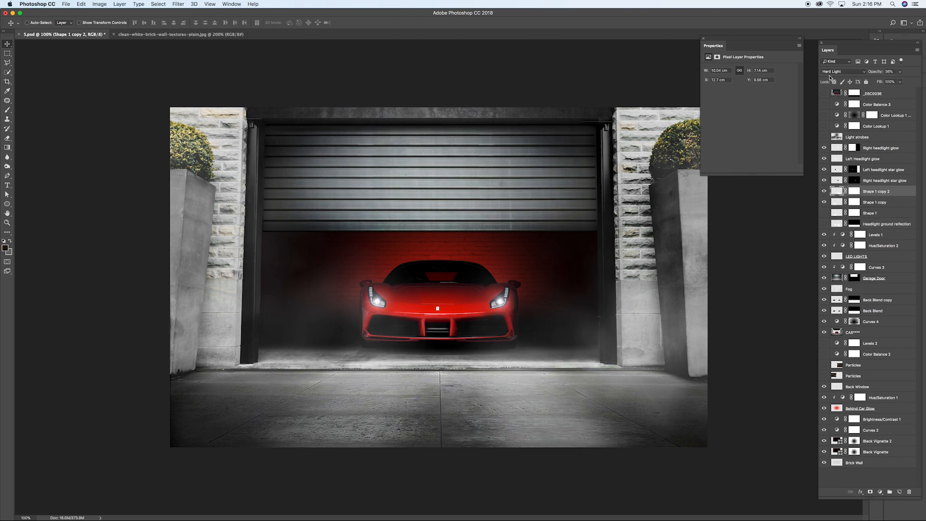
click(832, 71)
click(831, 61)
drag(837, 184, 899, 491)
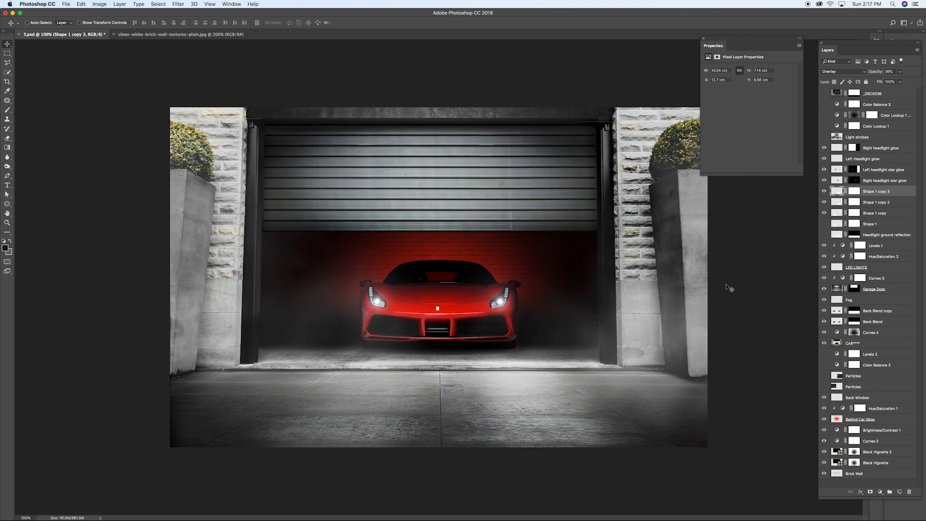
Step: Delete Shape 1 and all its copies, and show the Headlight ground reflection layer
shift+click(836, 213)
key(Delete)
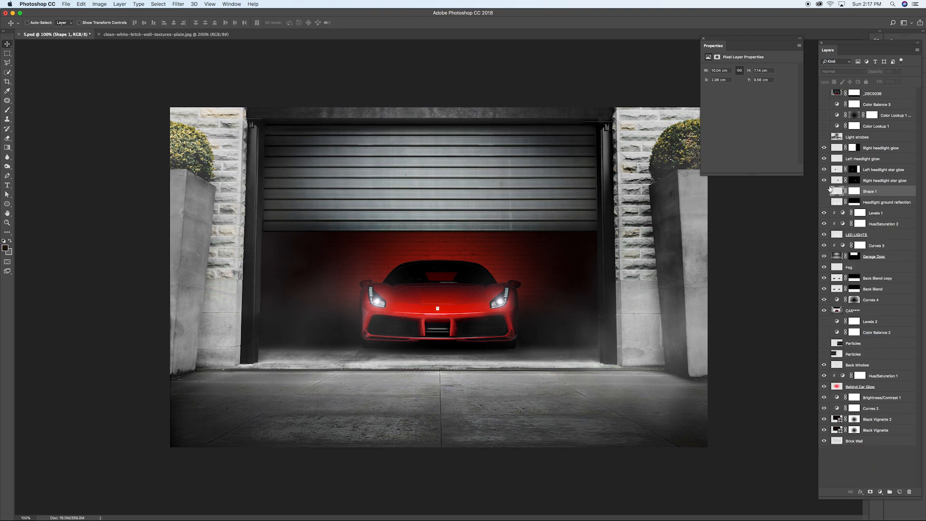
key(Delete)
click(824, 191)
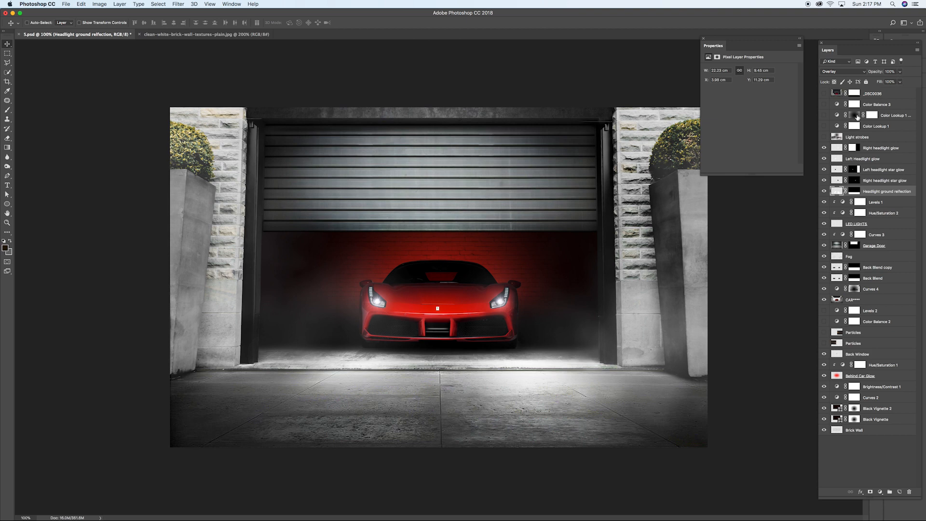
Step: Compare the image with and without the Headlight ground reflection layer, leaving the layer shown
click(824, 191)
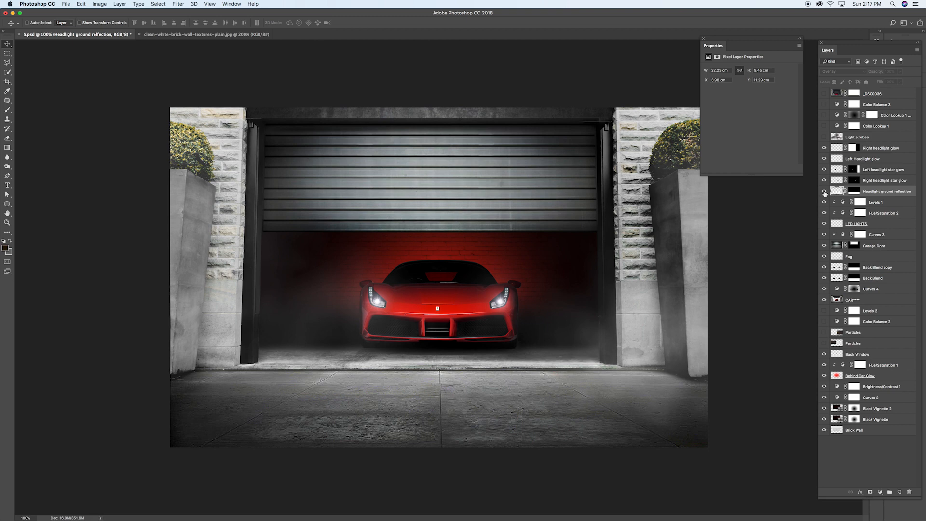
click(824, 191)
click(824, 192)
click(824, 191)
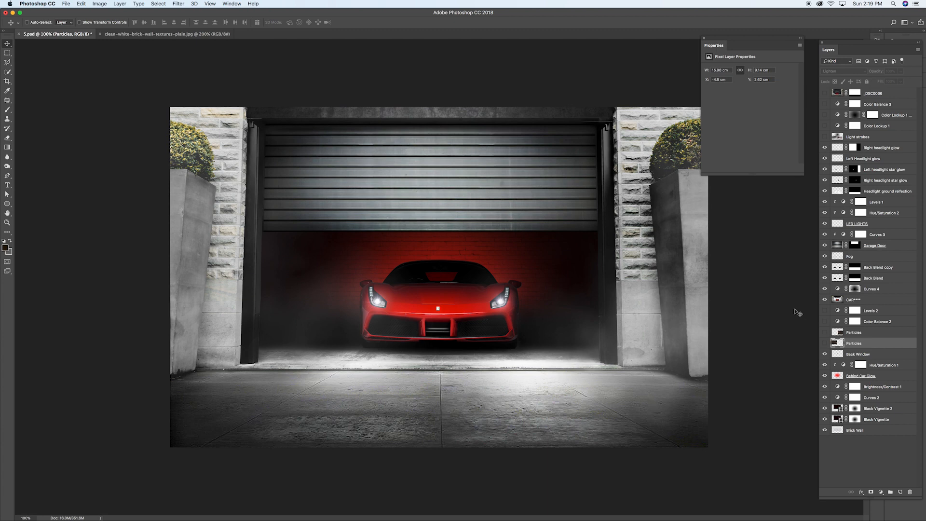
Step: Show both Particles layers and preview them with and without the Color Balance 2 and Levels 2 adjustments
click(825, 343)
click(824, 332)
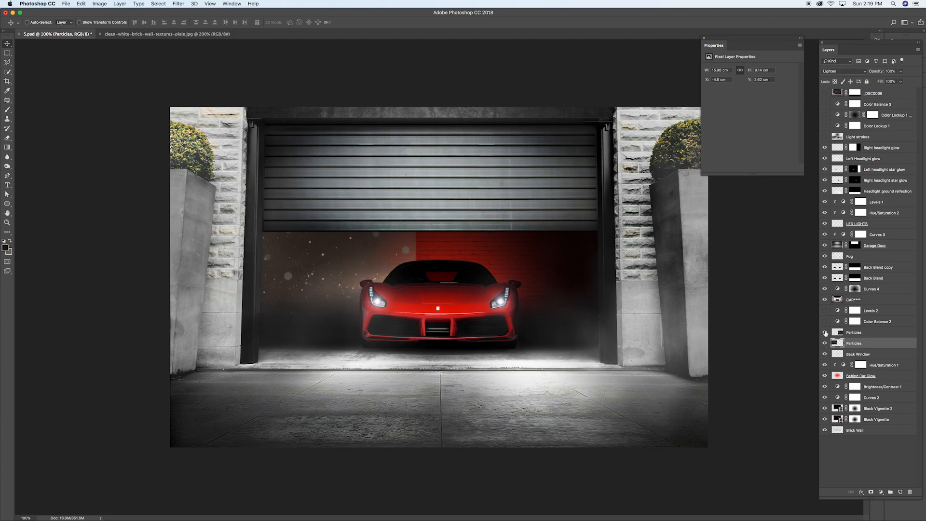
click(824, 321)
click(825, 310)
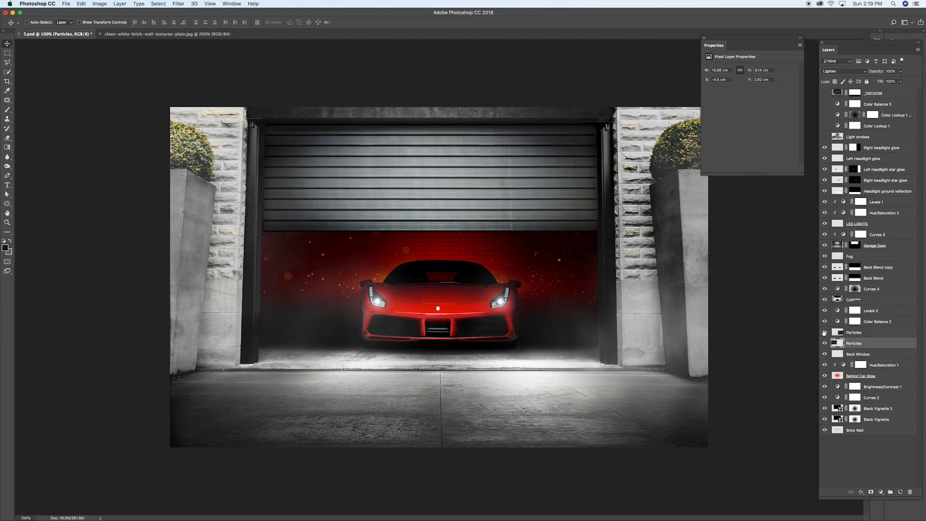
click(823, 311)
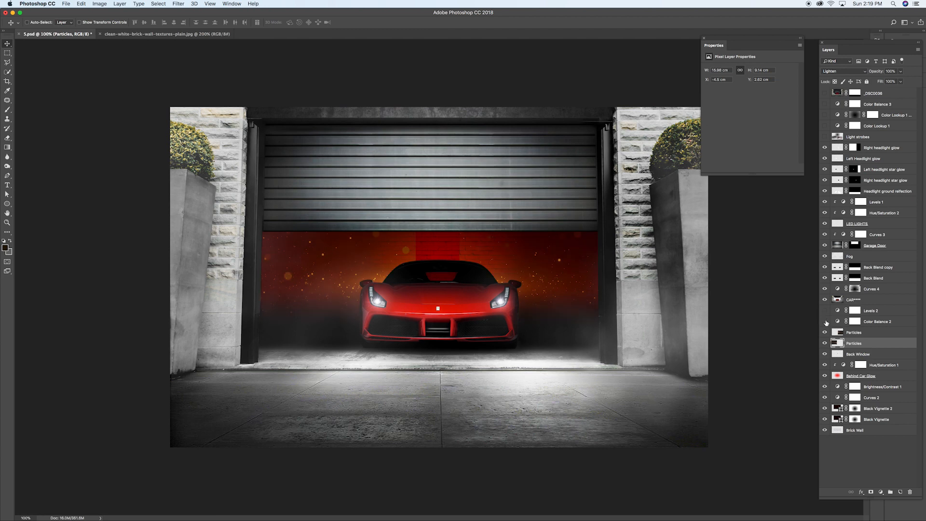
click(824, 321)
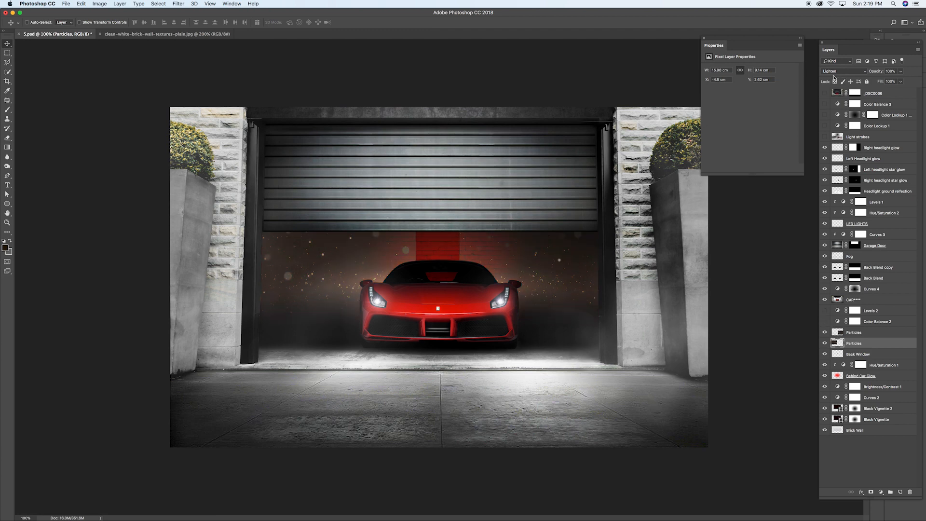
Step: Try the Normal blend mode on the lower Particles layer and return it to Lighten
click(839, 71)
click(839, 23)
click(838, 333)
click(840, 342)
click(843, 71)
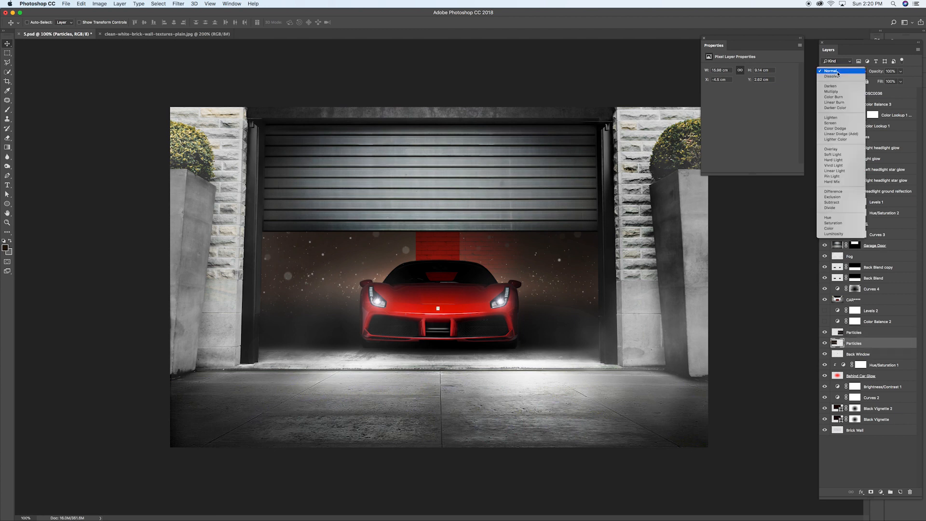
click(835, 118)
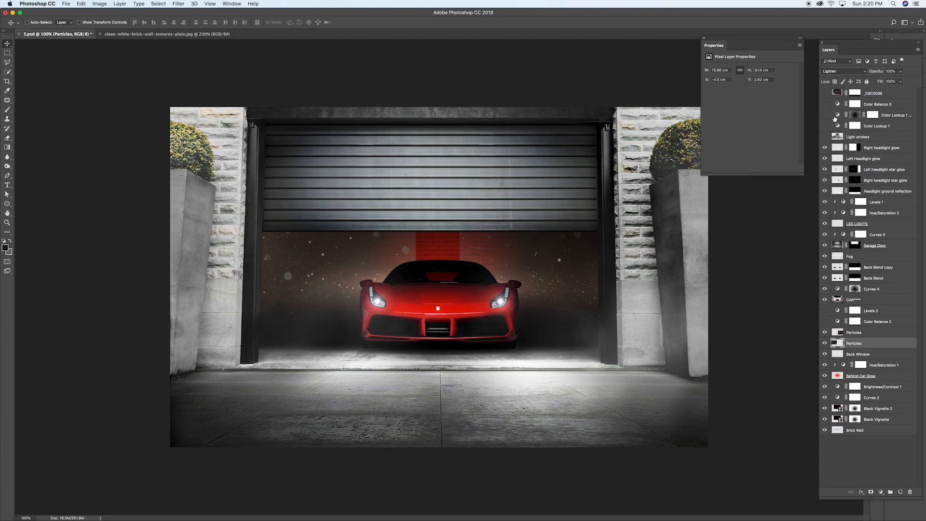
Step: Show the Color Balance 2 adjustment and review its Shadows and Midtones settings
click(824, 322)
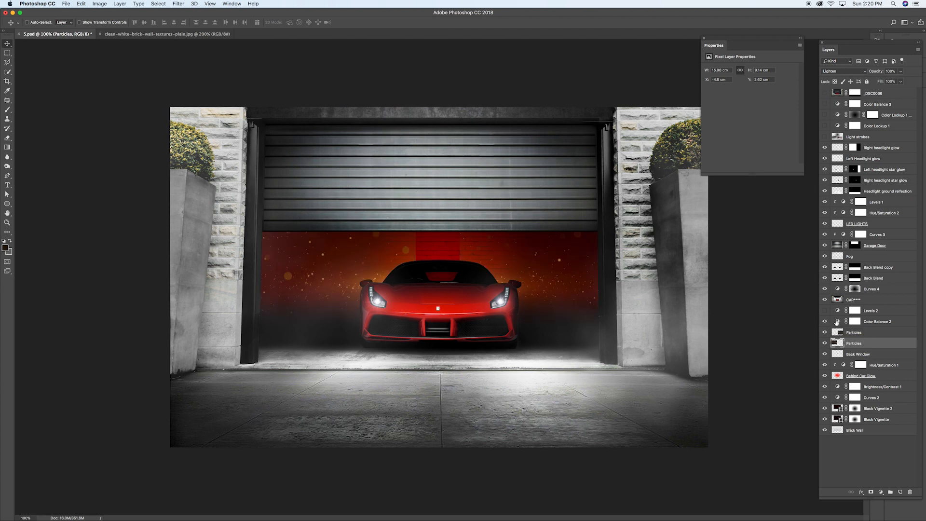
click(837, 322)
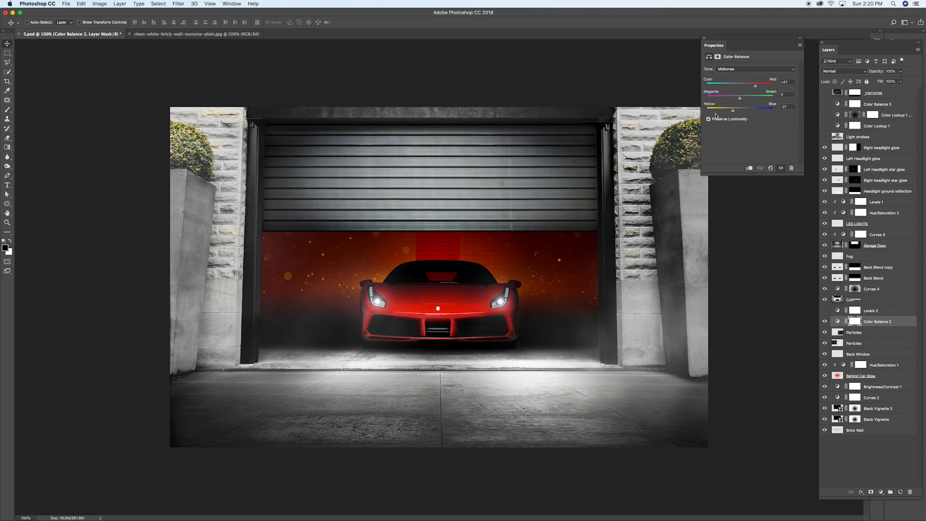
click(731, 69)
click(731, 64)
click(735, 70)
click(734, 79)
click(703, 38)
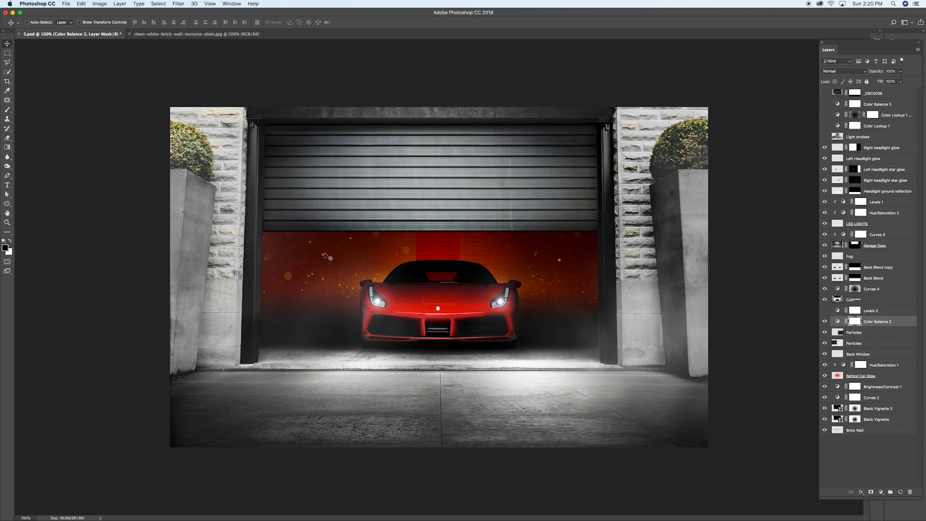
Step: Show the Levels 2 adjustment and shift its black input level slightly higher
click(824, 310)
double_click(837, 311)
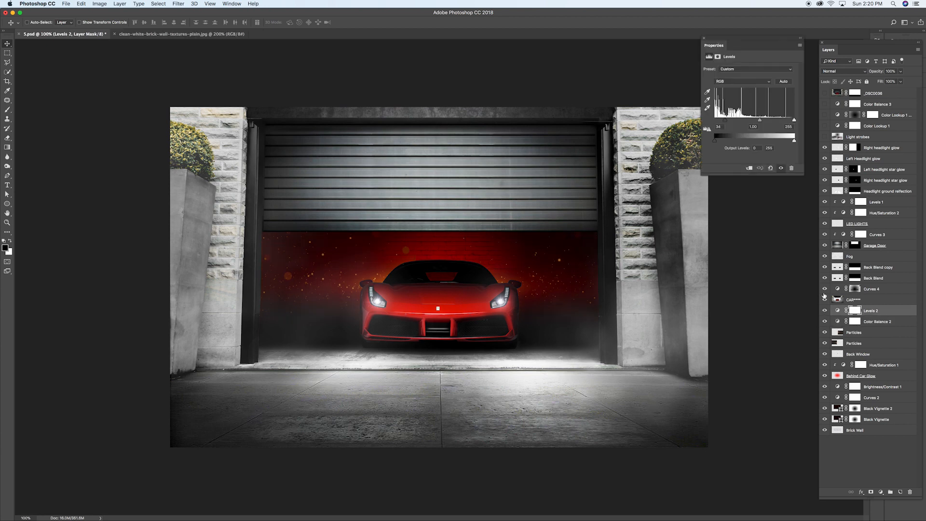
drag(723, 121, 730, 121)
click(703, 37)
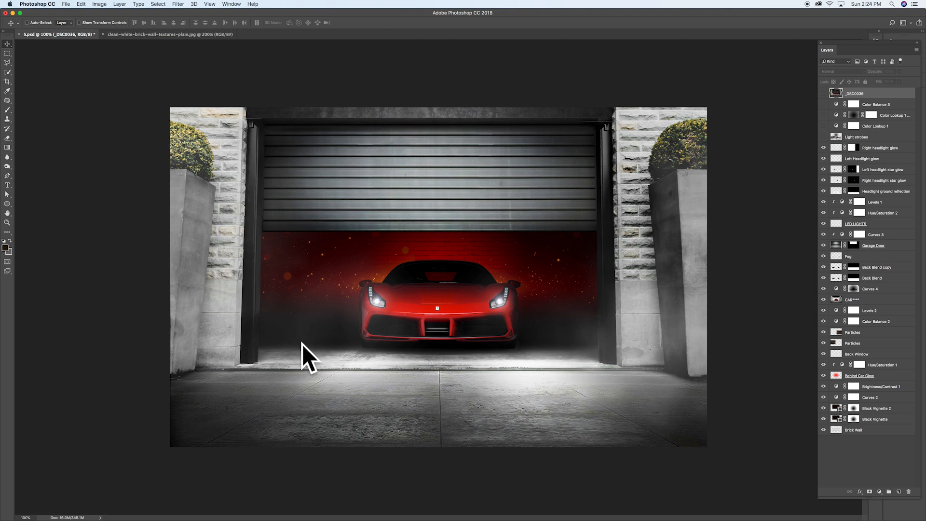
Step: Show the Light strobes layer, try the Normal blend mode on it and return it to Lighten
click(823, 137)
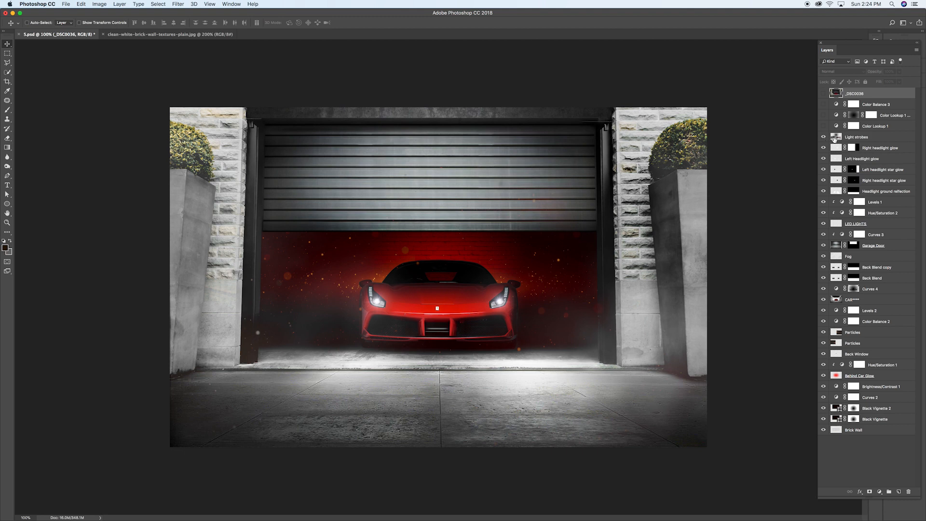
click(834, 139)
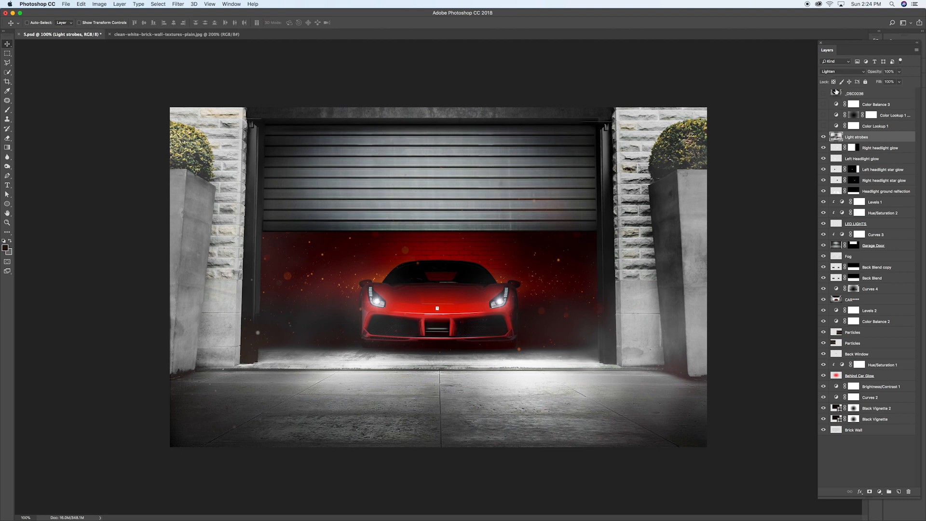
click(833, 72)
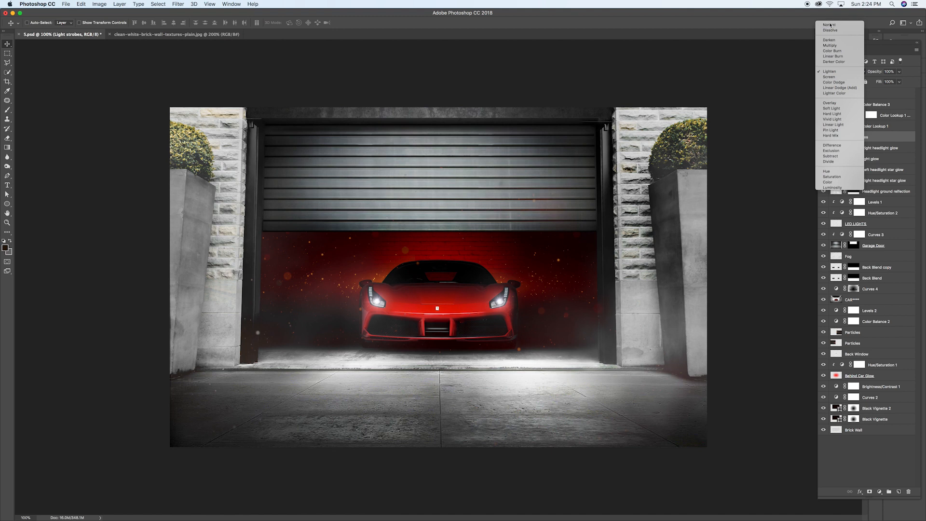
click(829, 24)
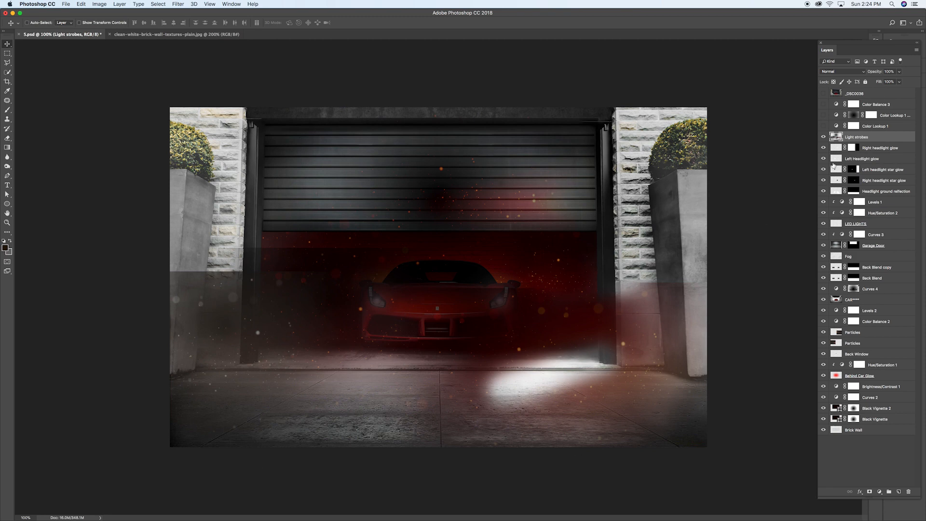
click(841, 73)
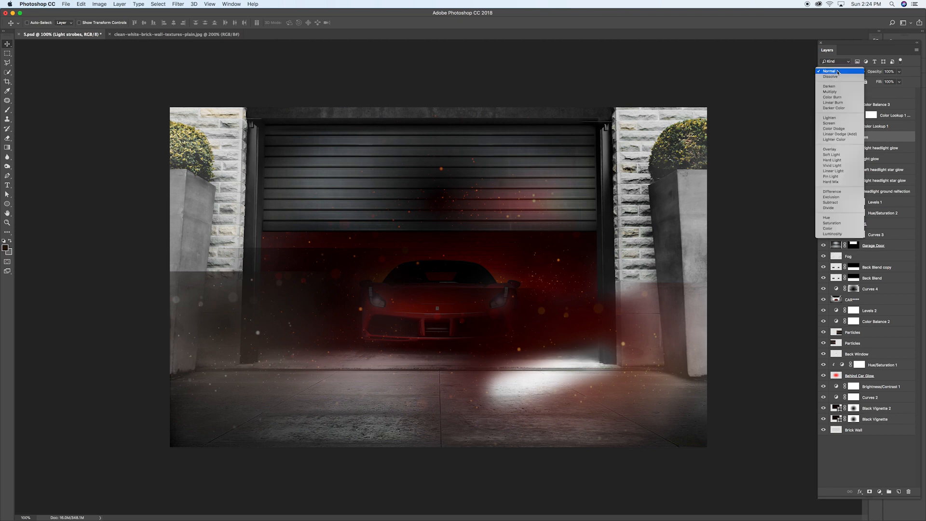
click(839, 118)
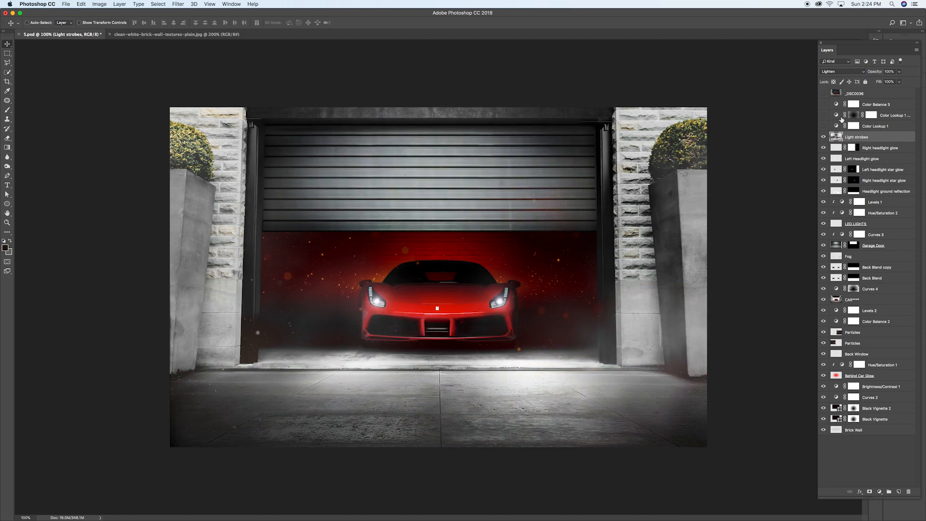
Step: Compare the composite with and without the Light strobes layer, leaving the layer visible
click(820, 139)
click(820, 139)
click(820, 138)
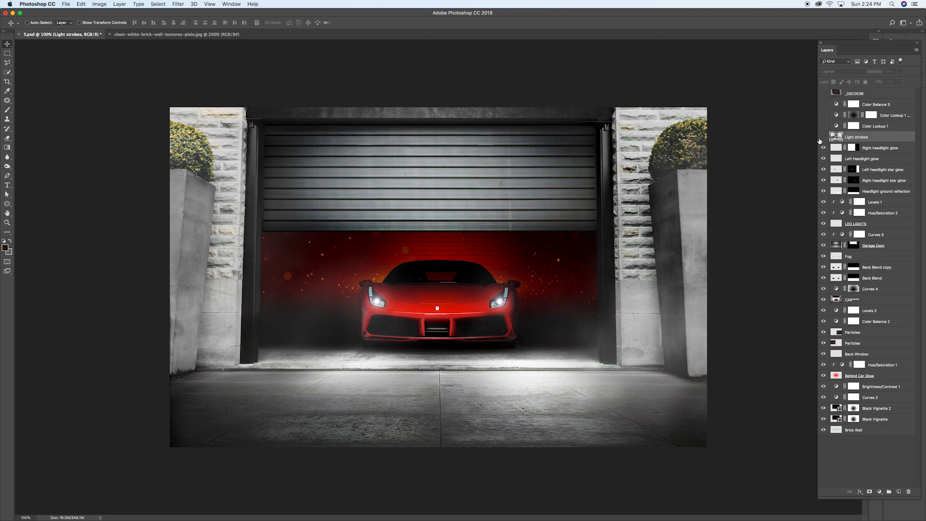
click(820, 139)
click(820, 139)
click(820, 139)
click(820, 140)
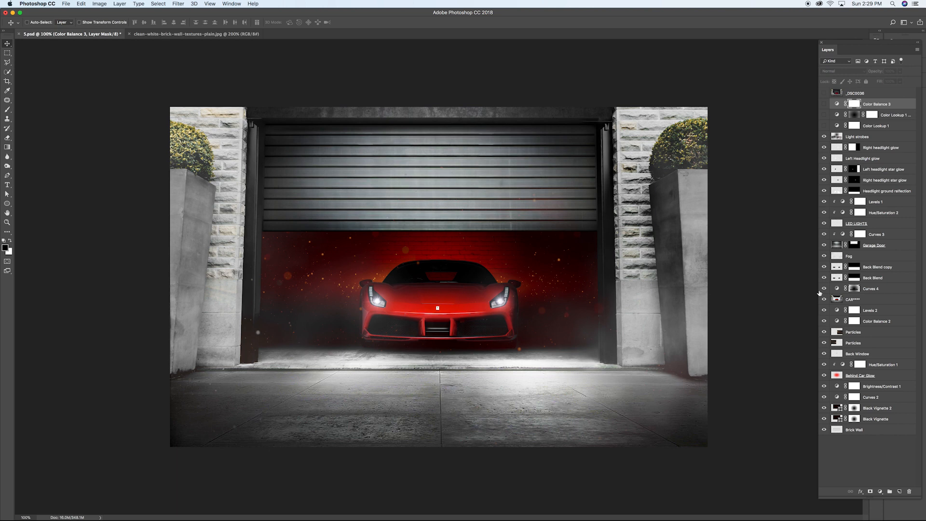
Step: Show both Color Lookup adjustments and the Color Balance 3 adjustment above the Light strobes layer
click(824, 115)
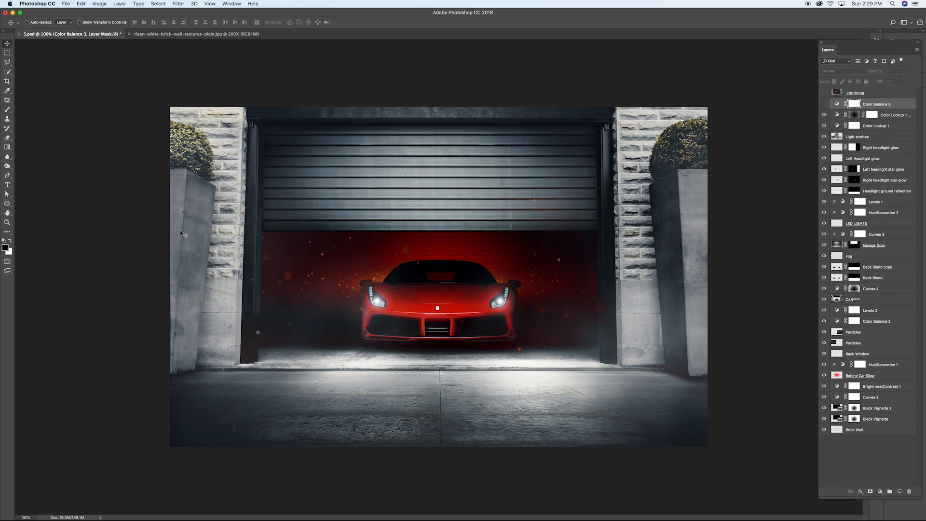
click(824, 105)
click(824, 106)
Step: Compare the finished composite with the original garage photo by toggling the _DSC0036 layer's visibility
click(823, 93)
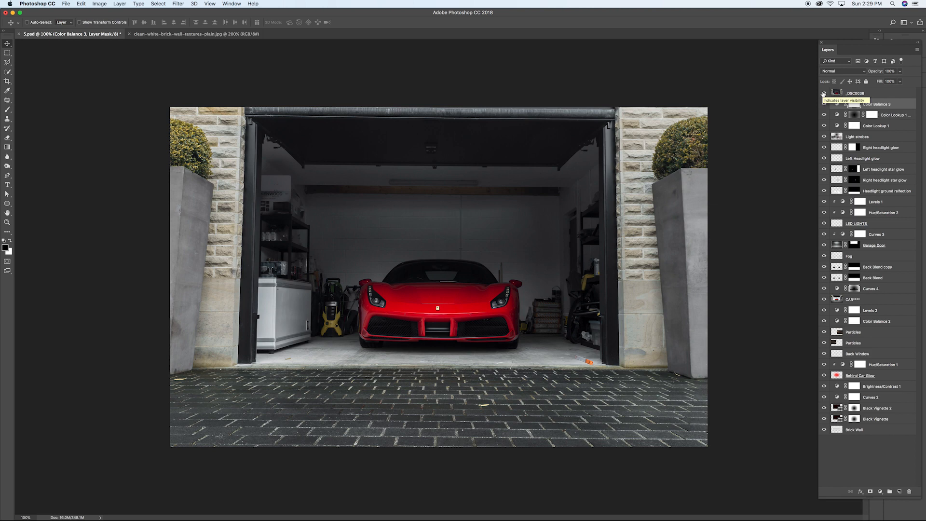
click(823, 94)
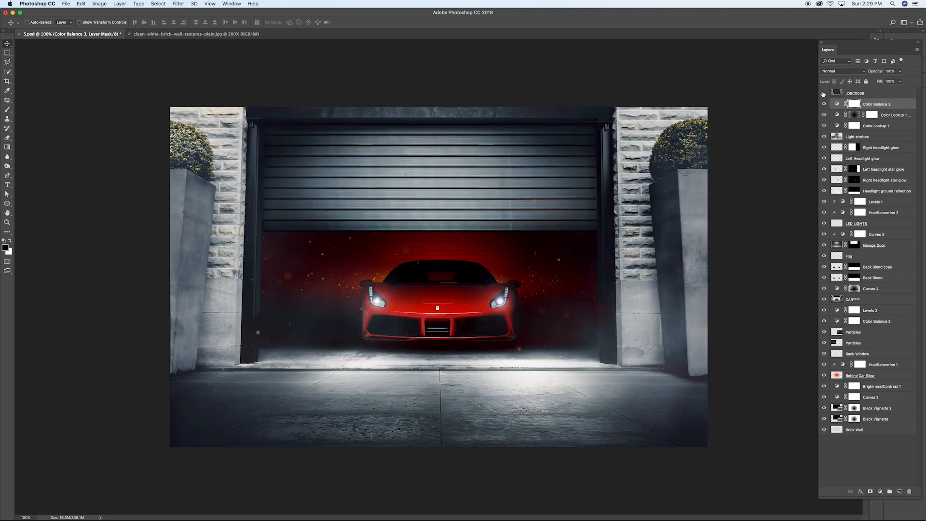
click(823, 94)
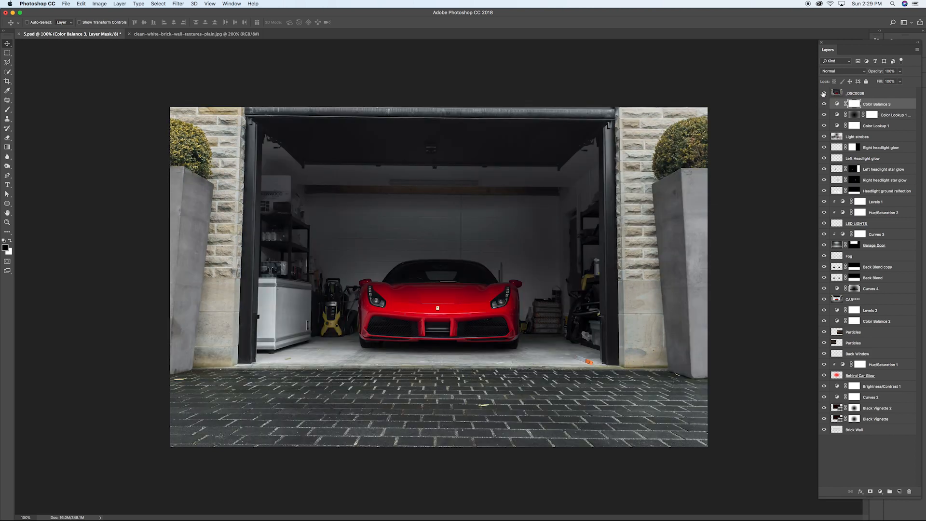